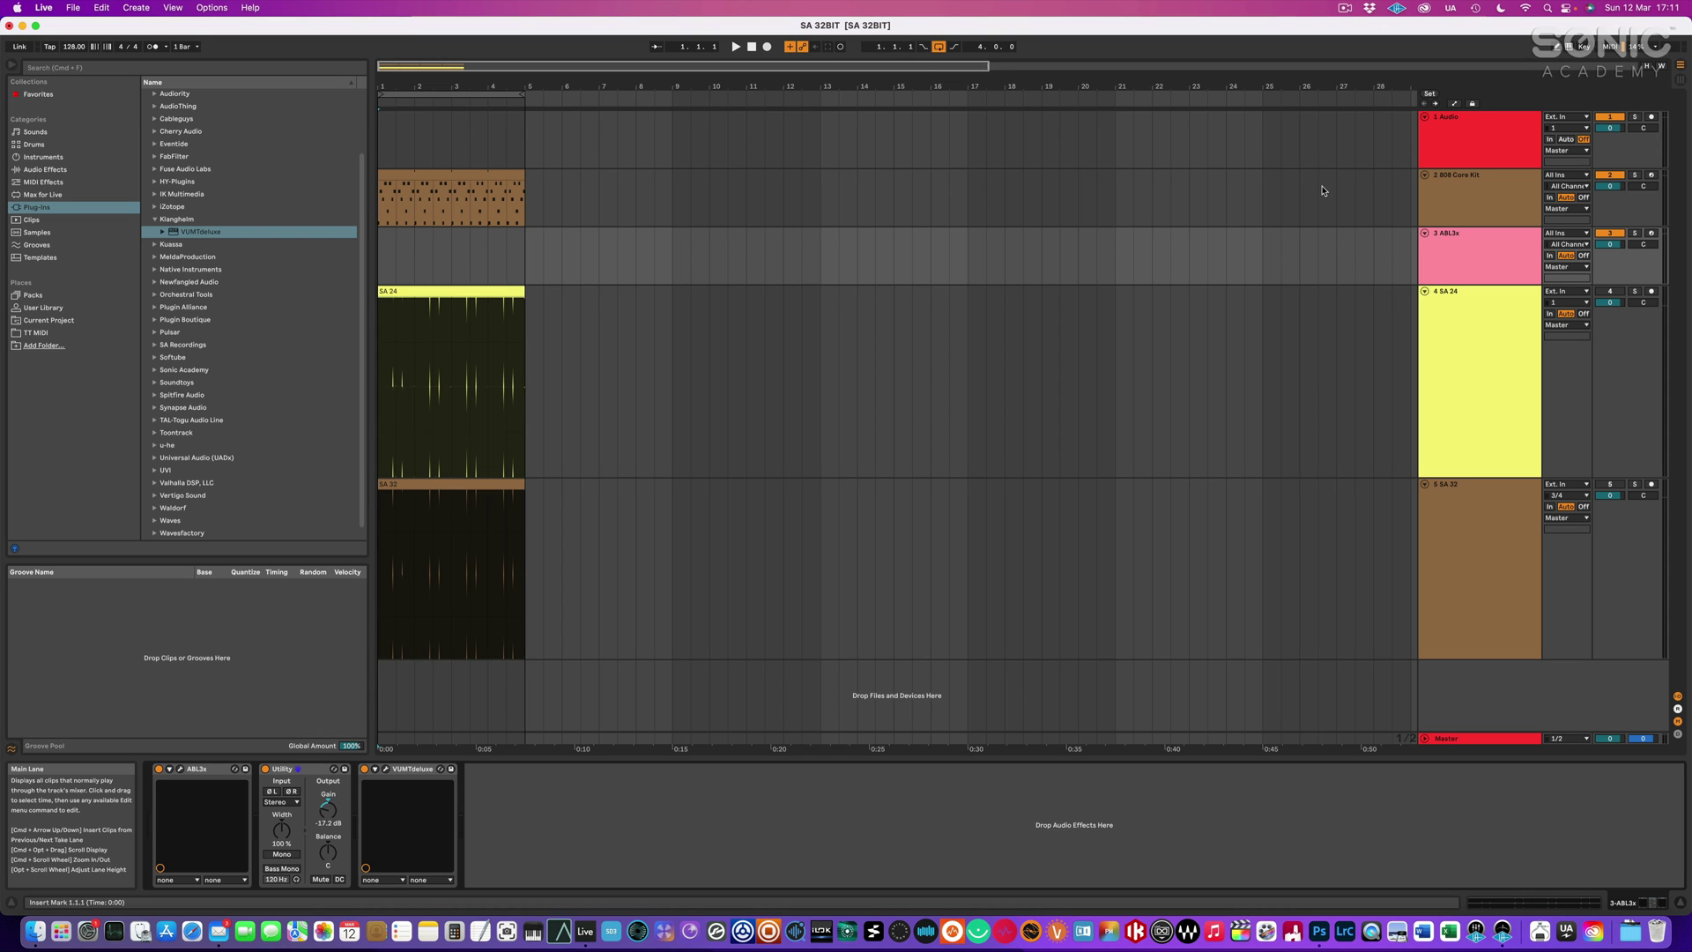
Play the loop and check the 808 Core Kit track's level on its VUMTdeluxe meter.
click(734, 49)
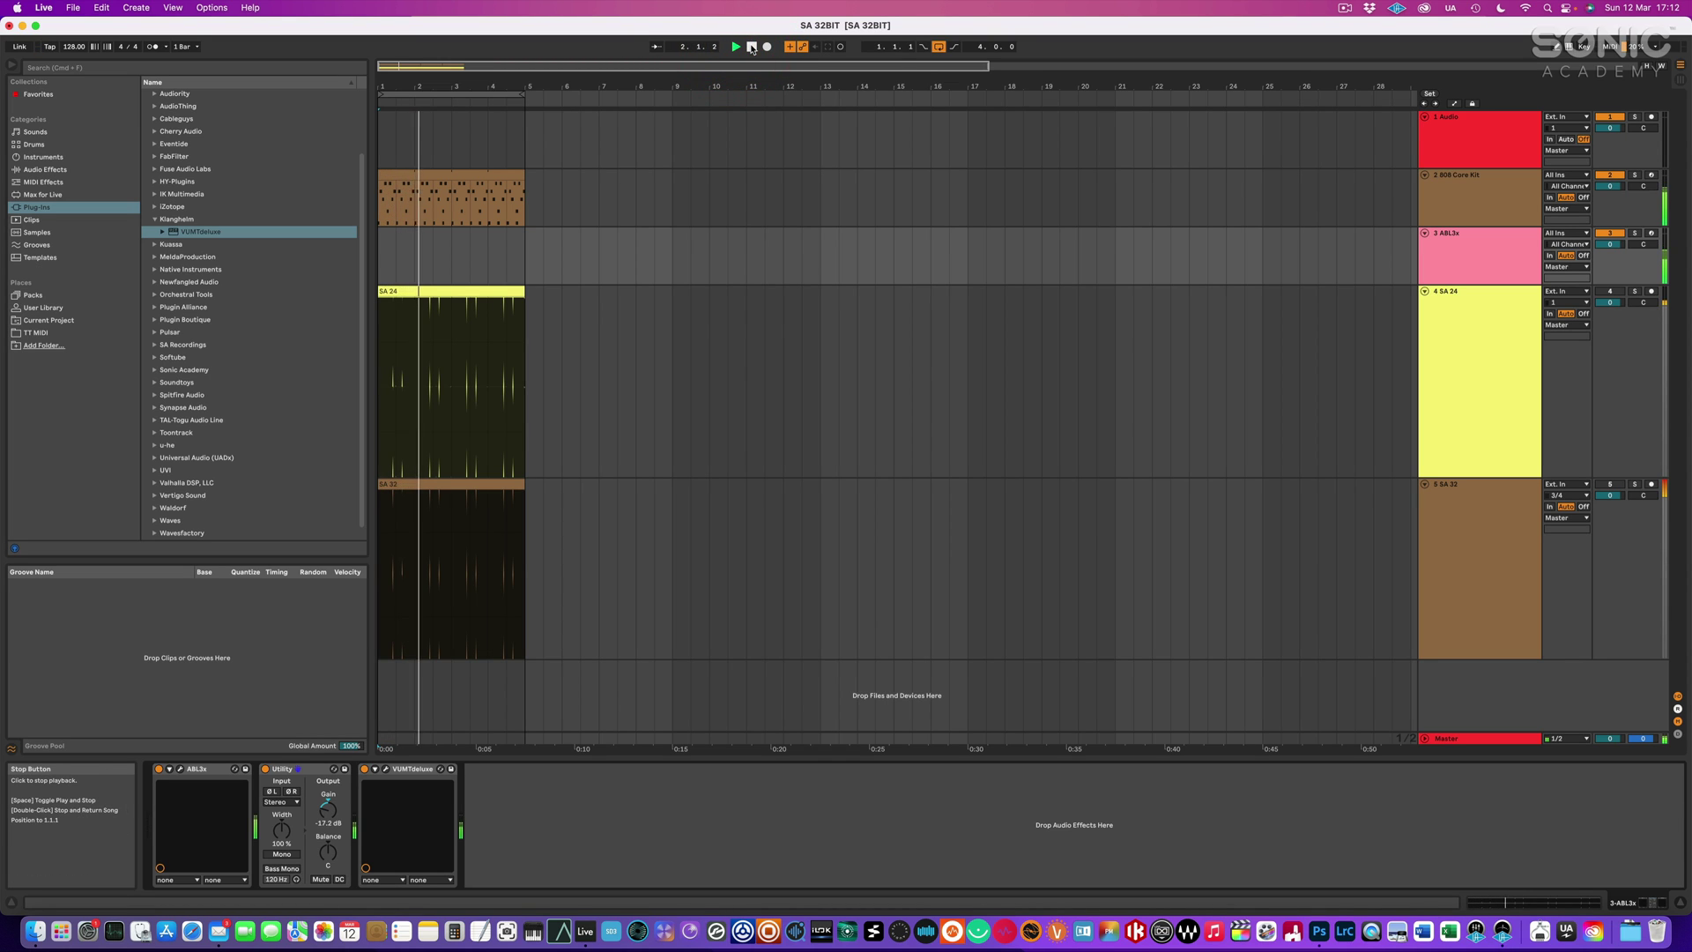
double_click(752, 49)
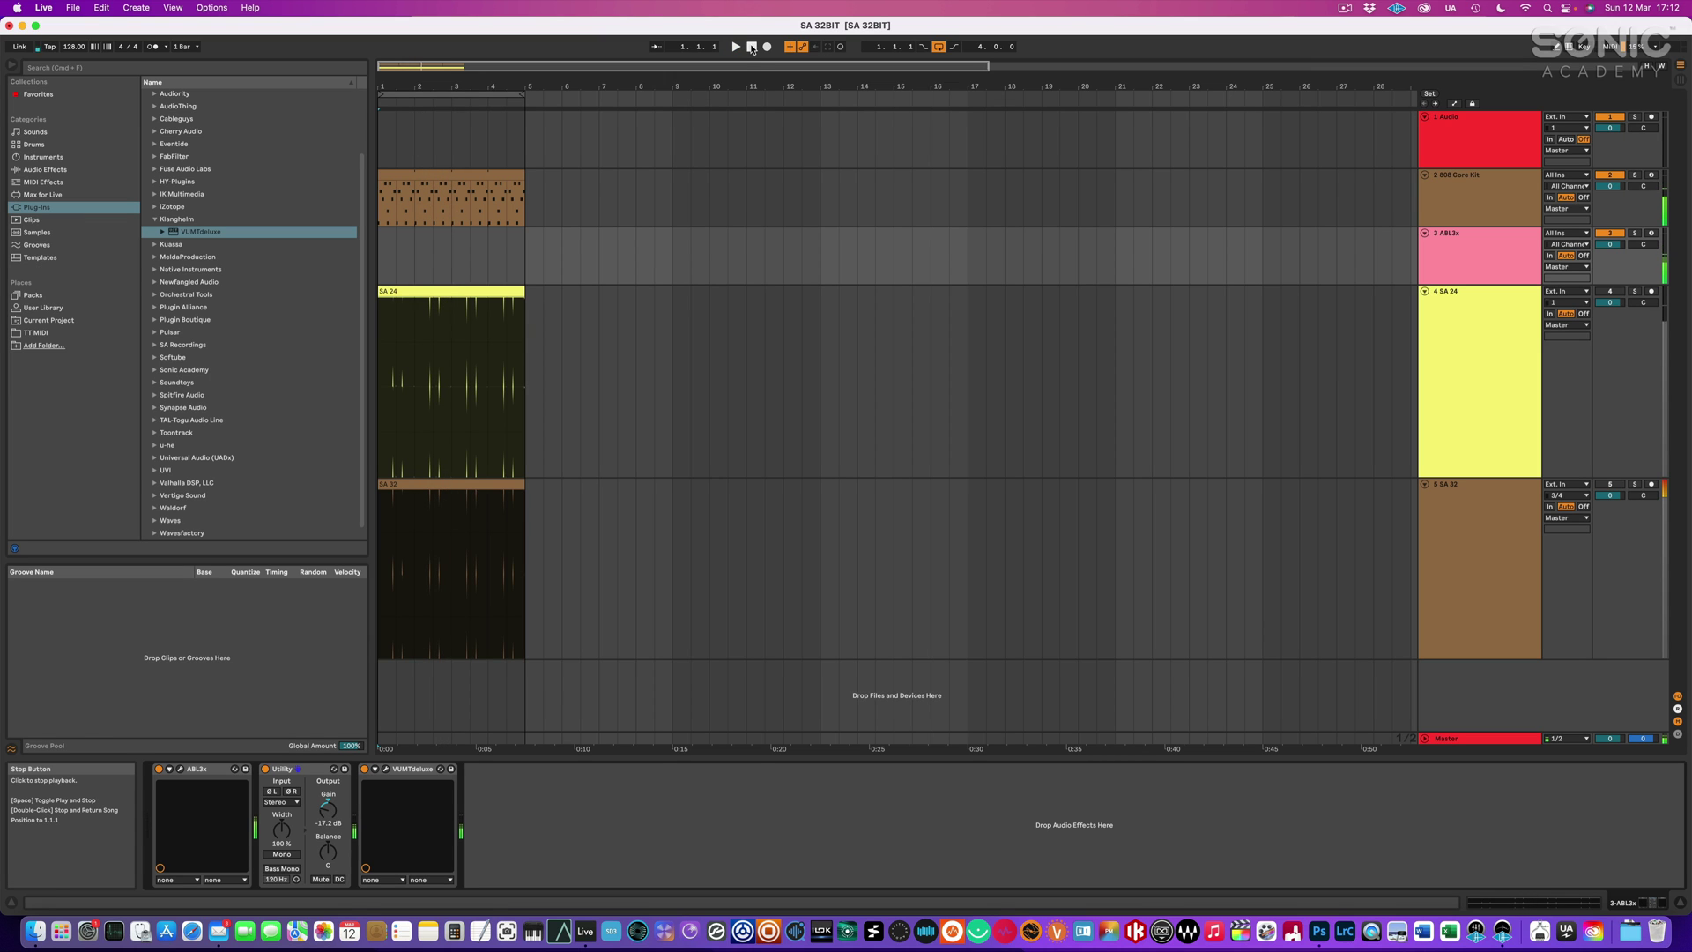
click(1454, 189)
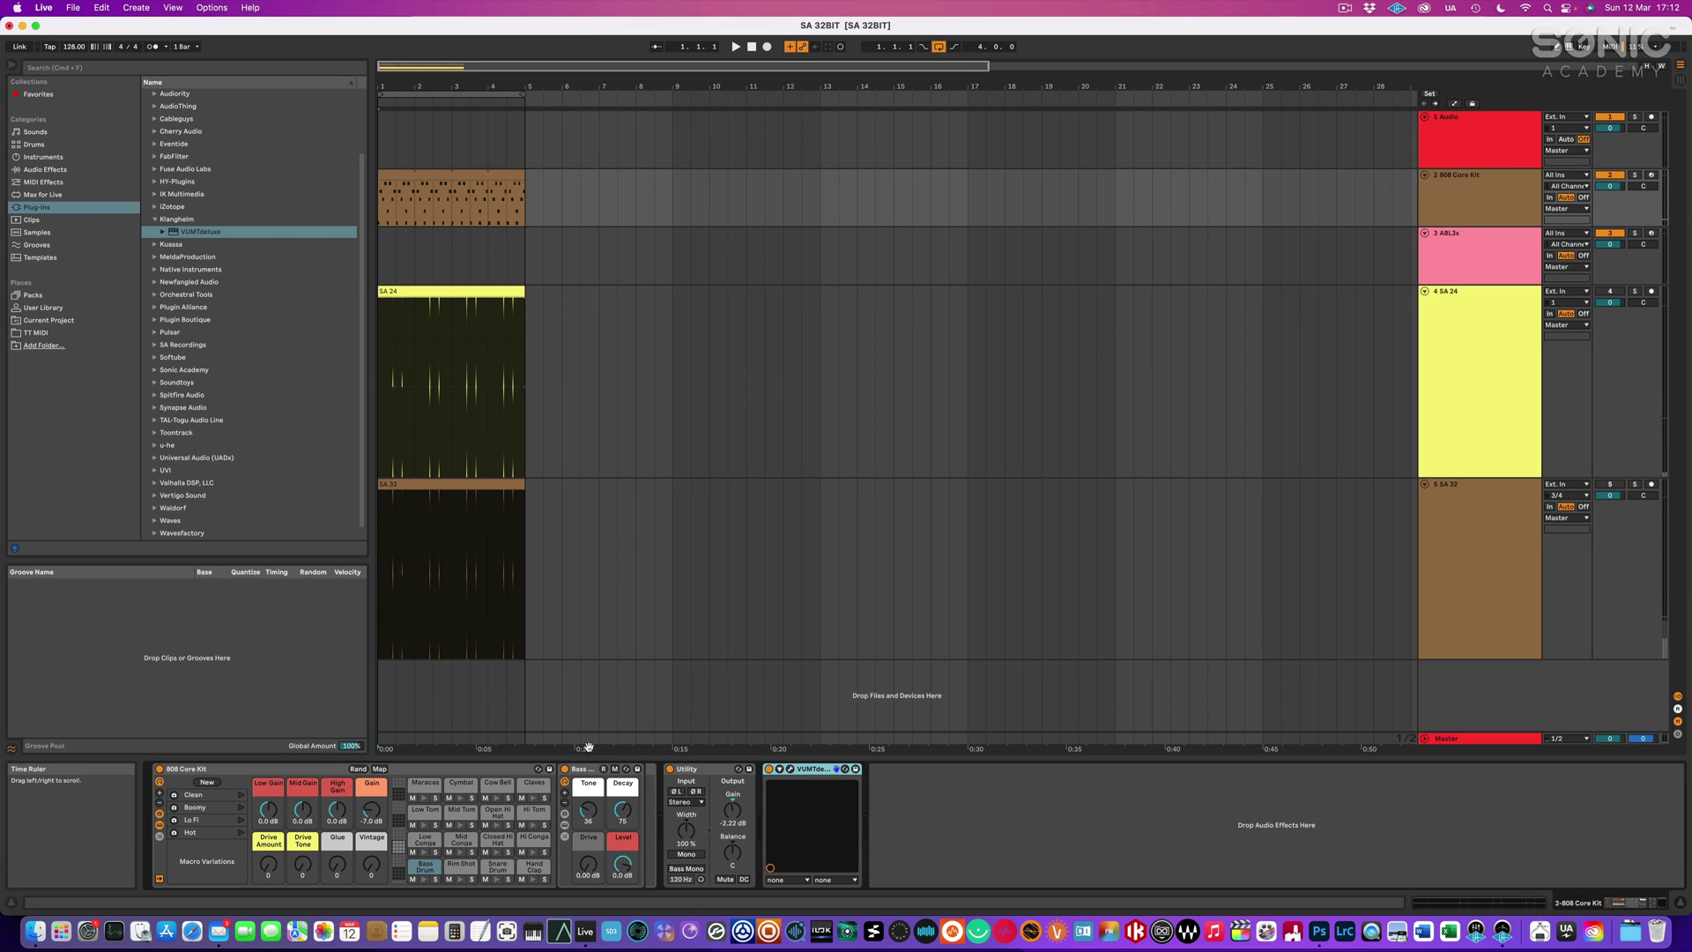
click(790, 769)
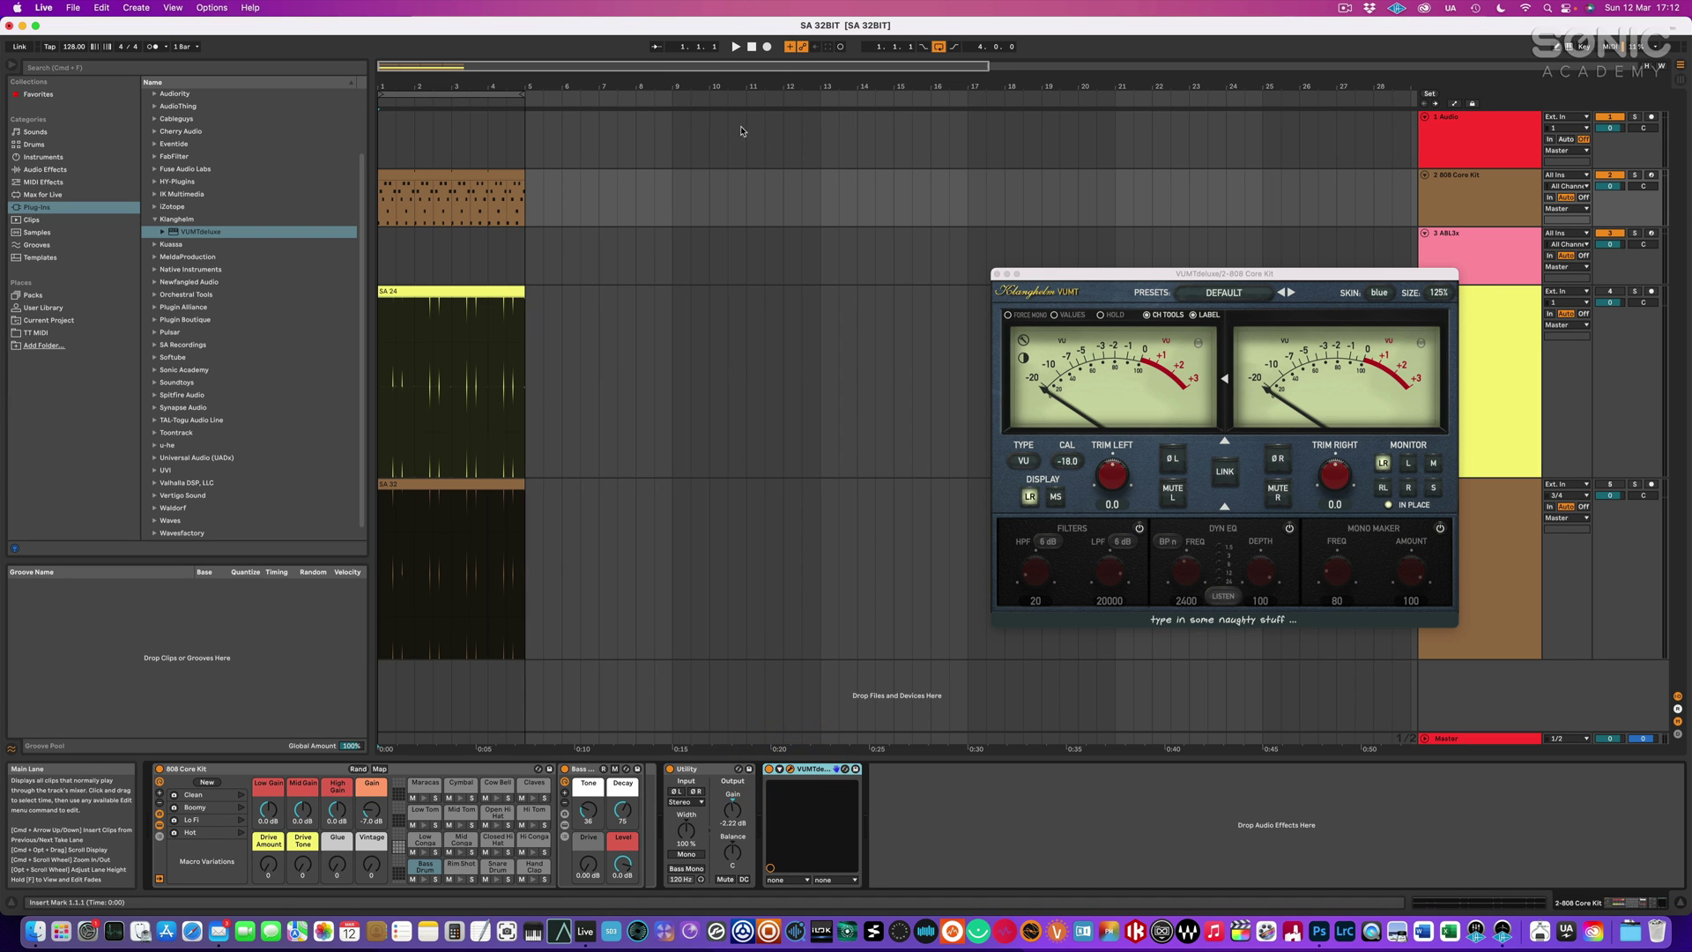
click(736, 47)
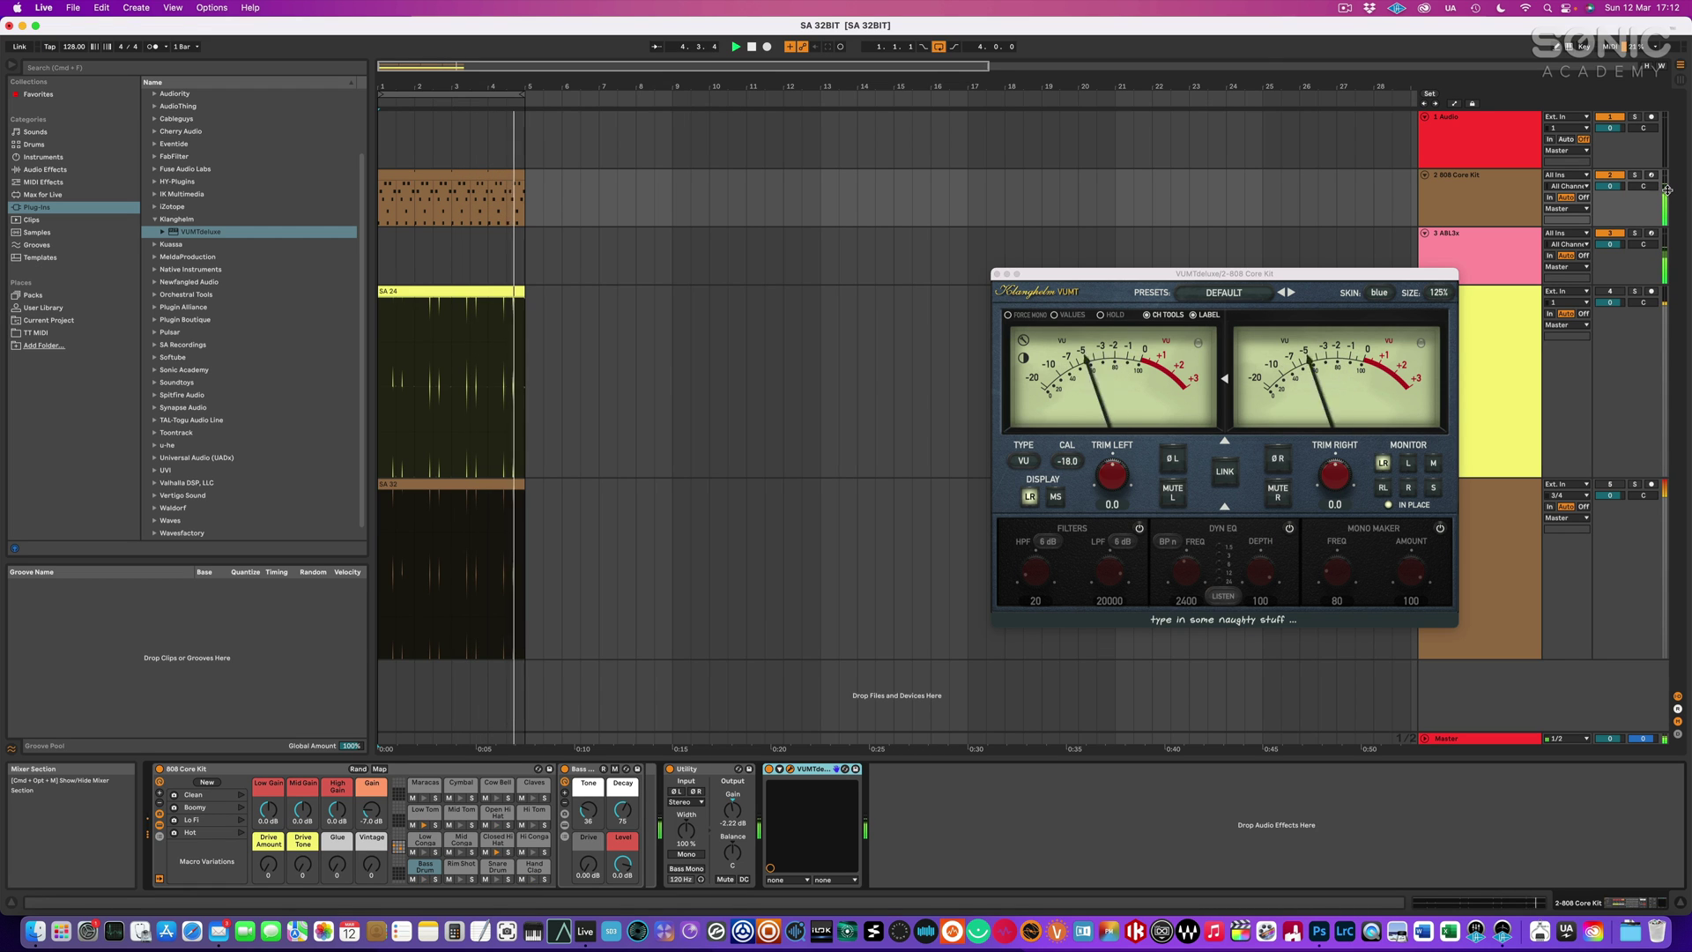
click(997, 274)
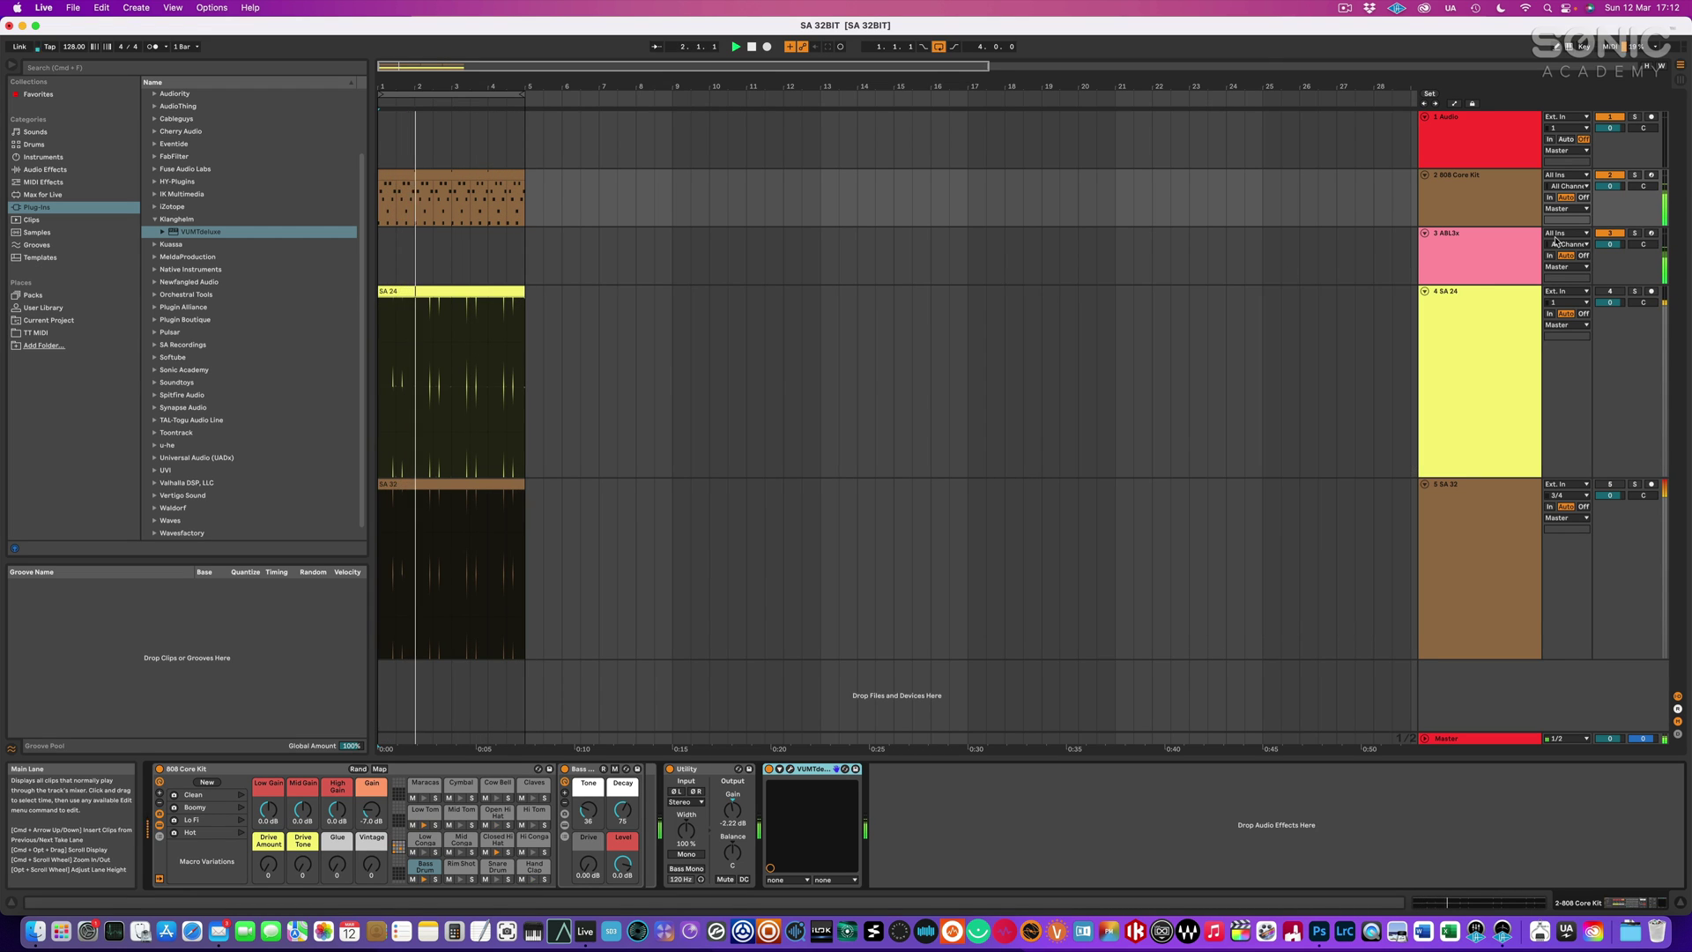
Check the ABL3x track's level on its VUMTdeluxe meter during playback.
click(1479, 266)
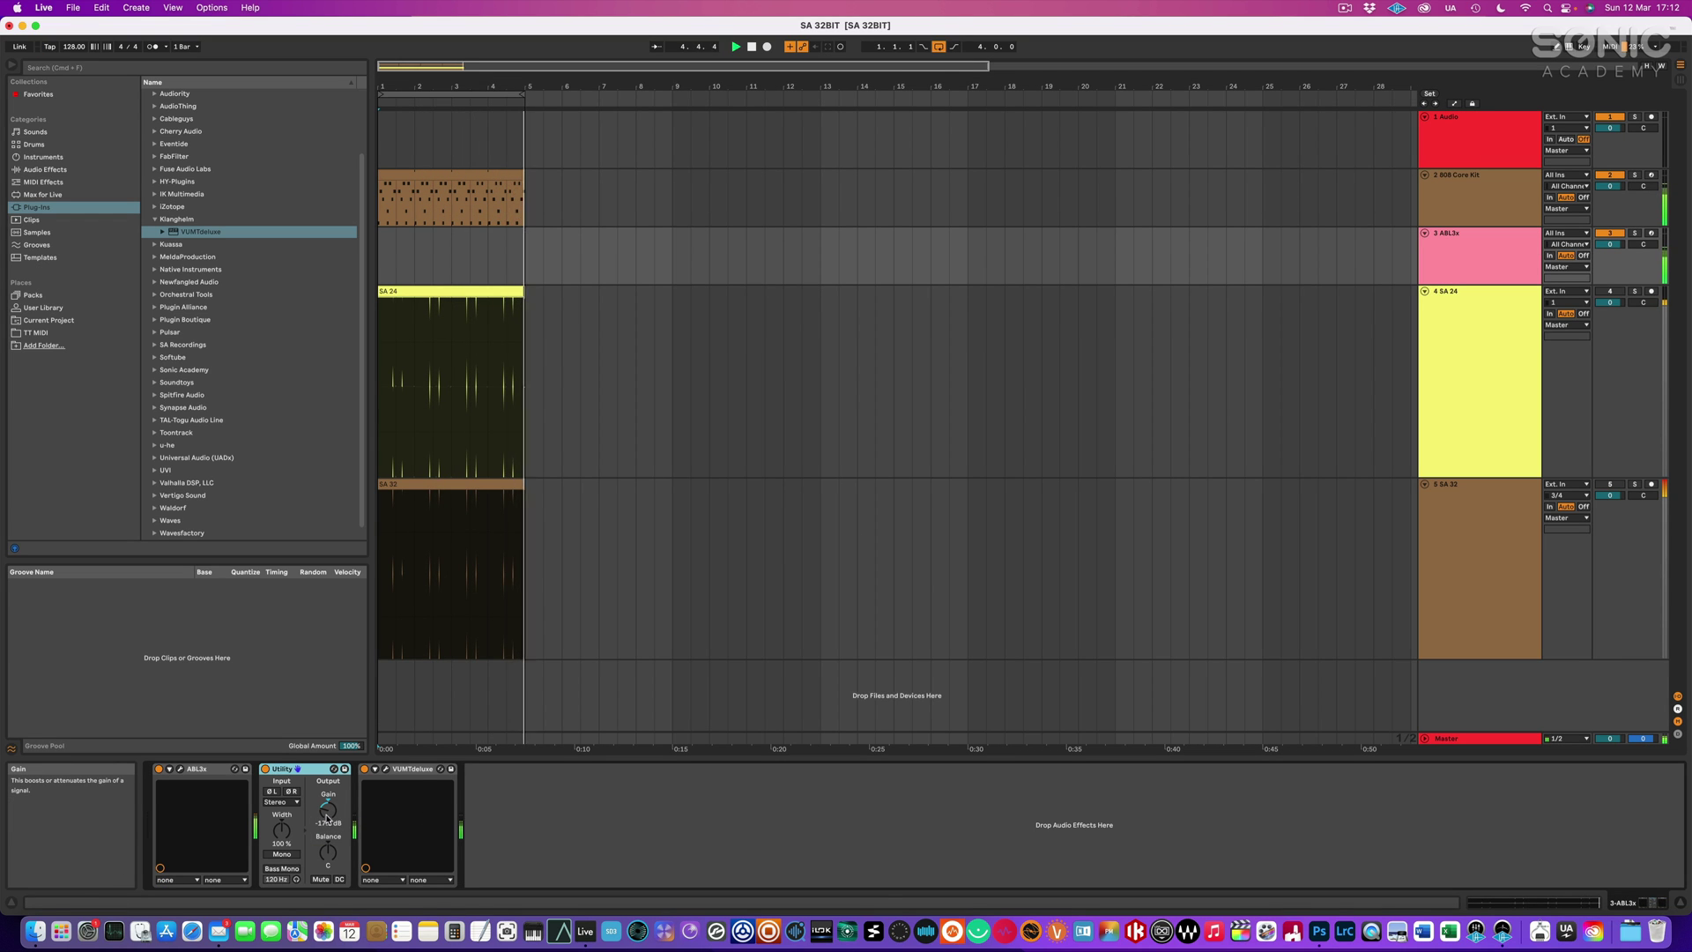
click(385, 768)
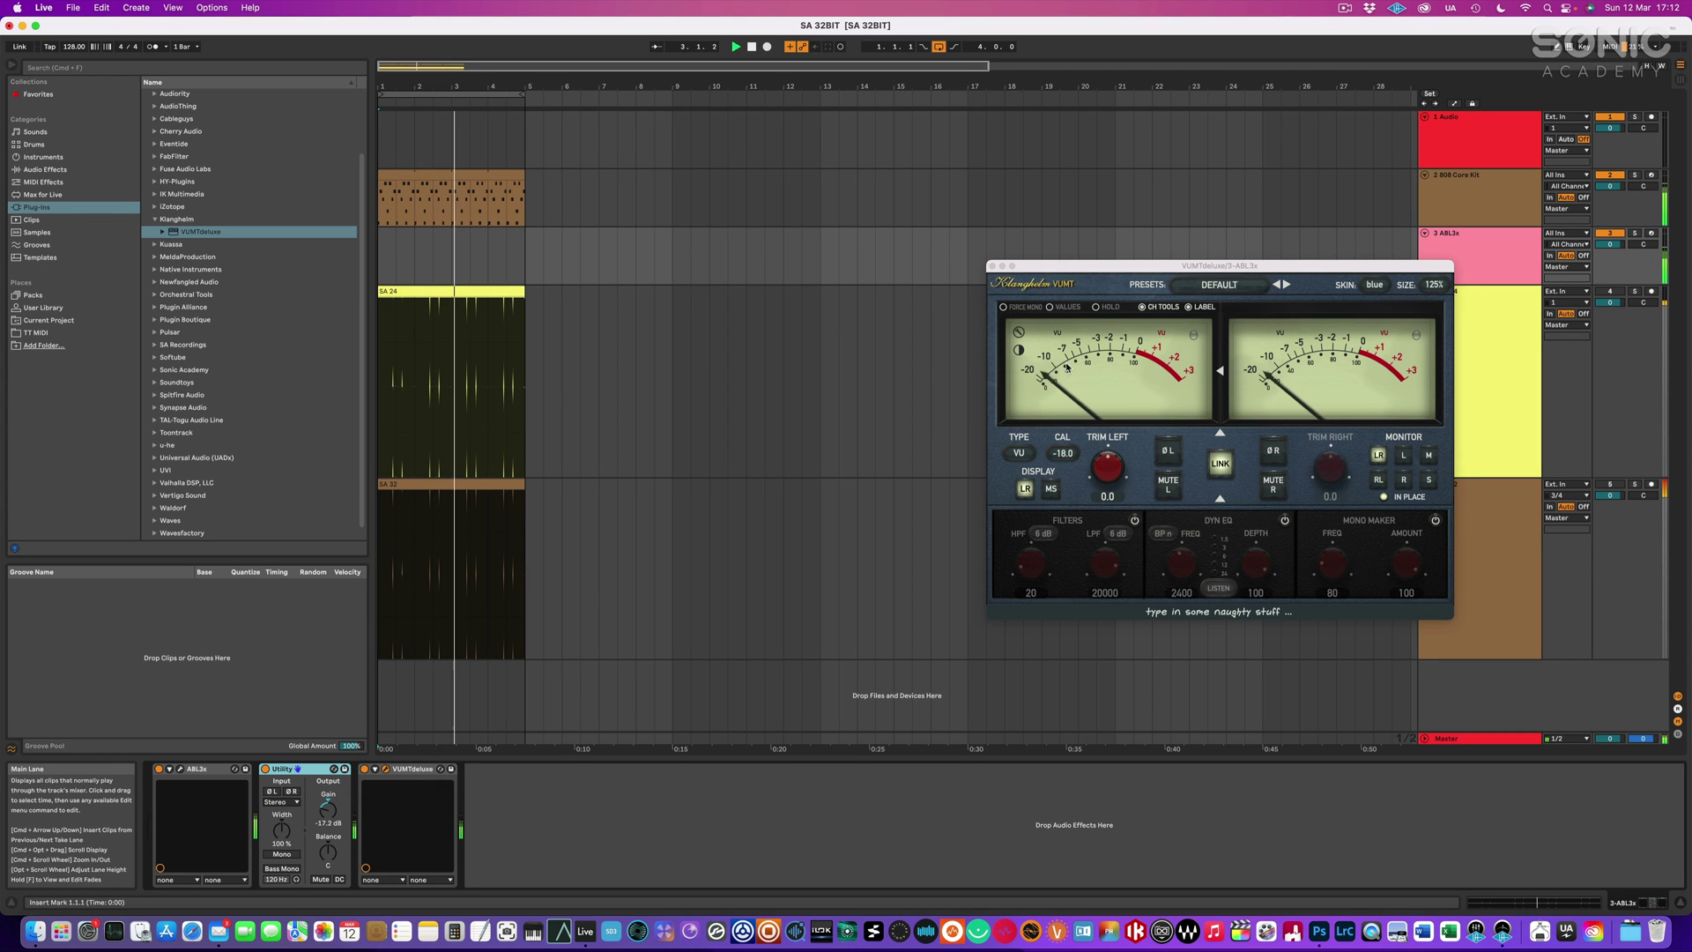
click(992, 266)
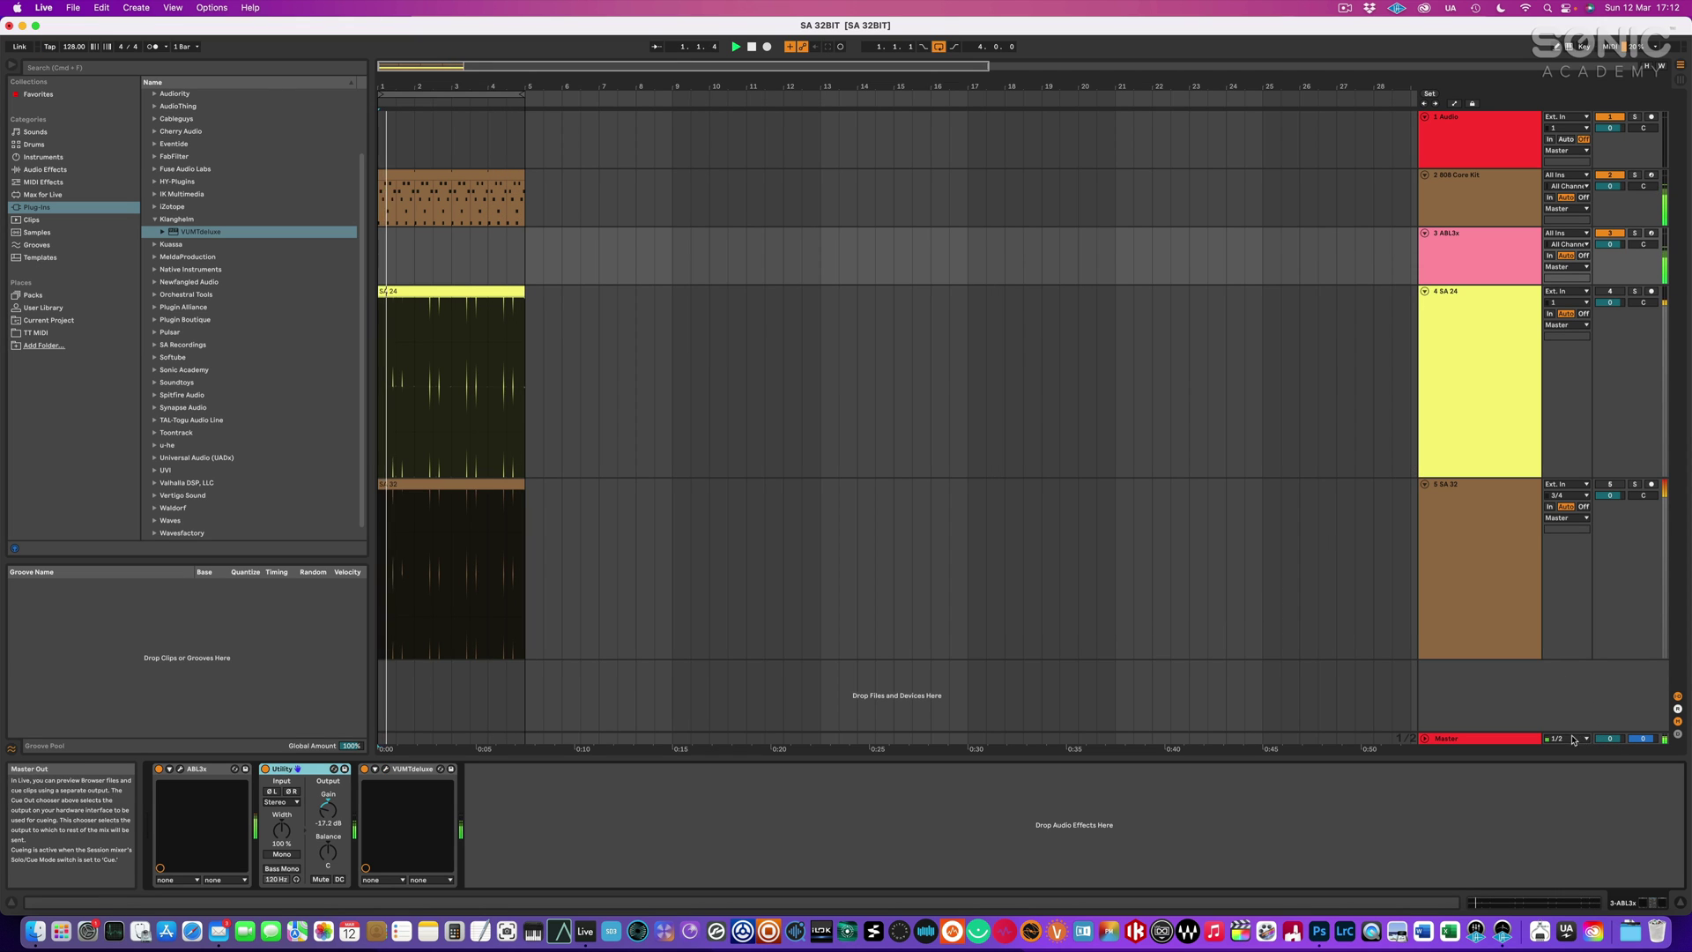
Check the Master track's combined level on its VUMTdeluxe meter, and stop playback.
click(1494, 738)
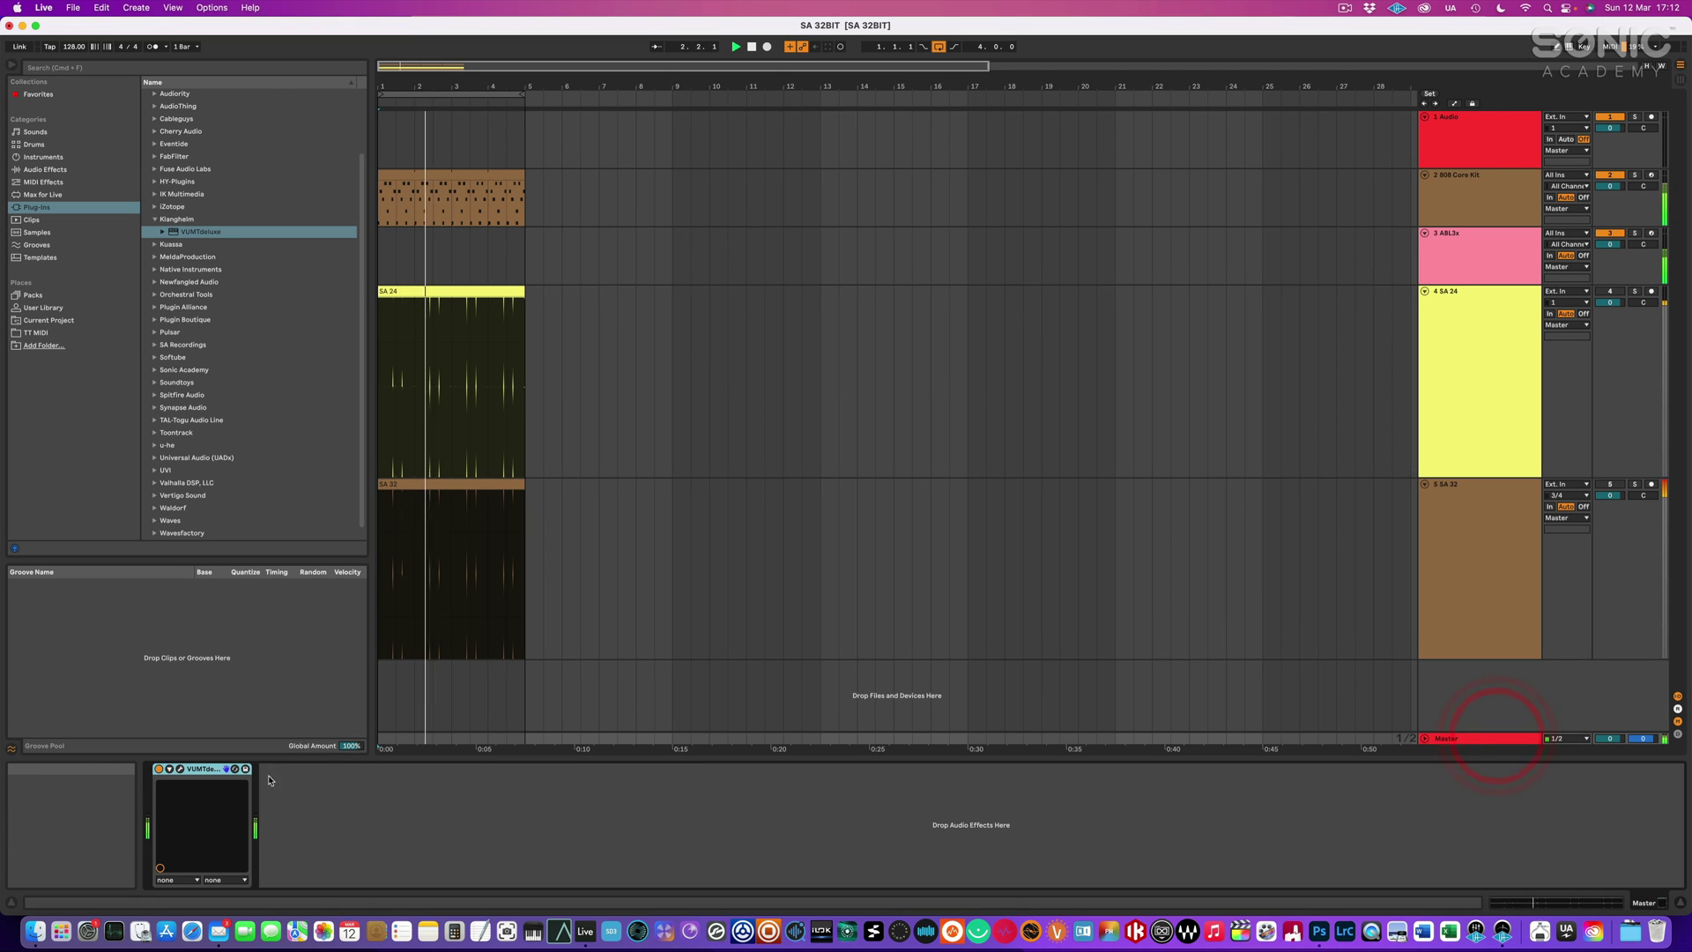
click(179, 769)
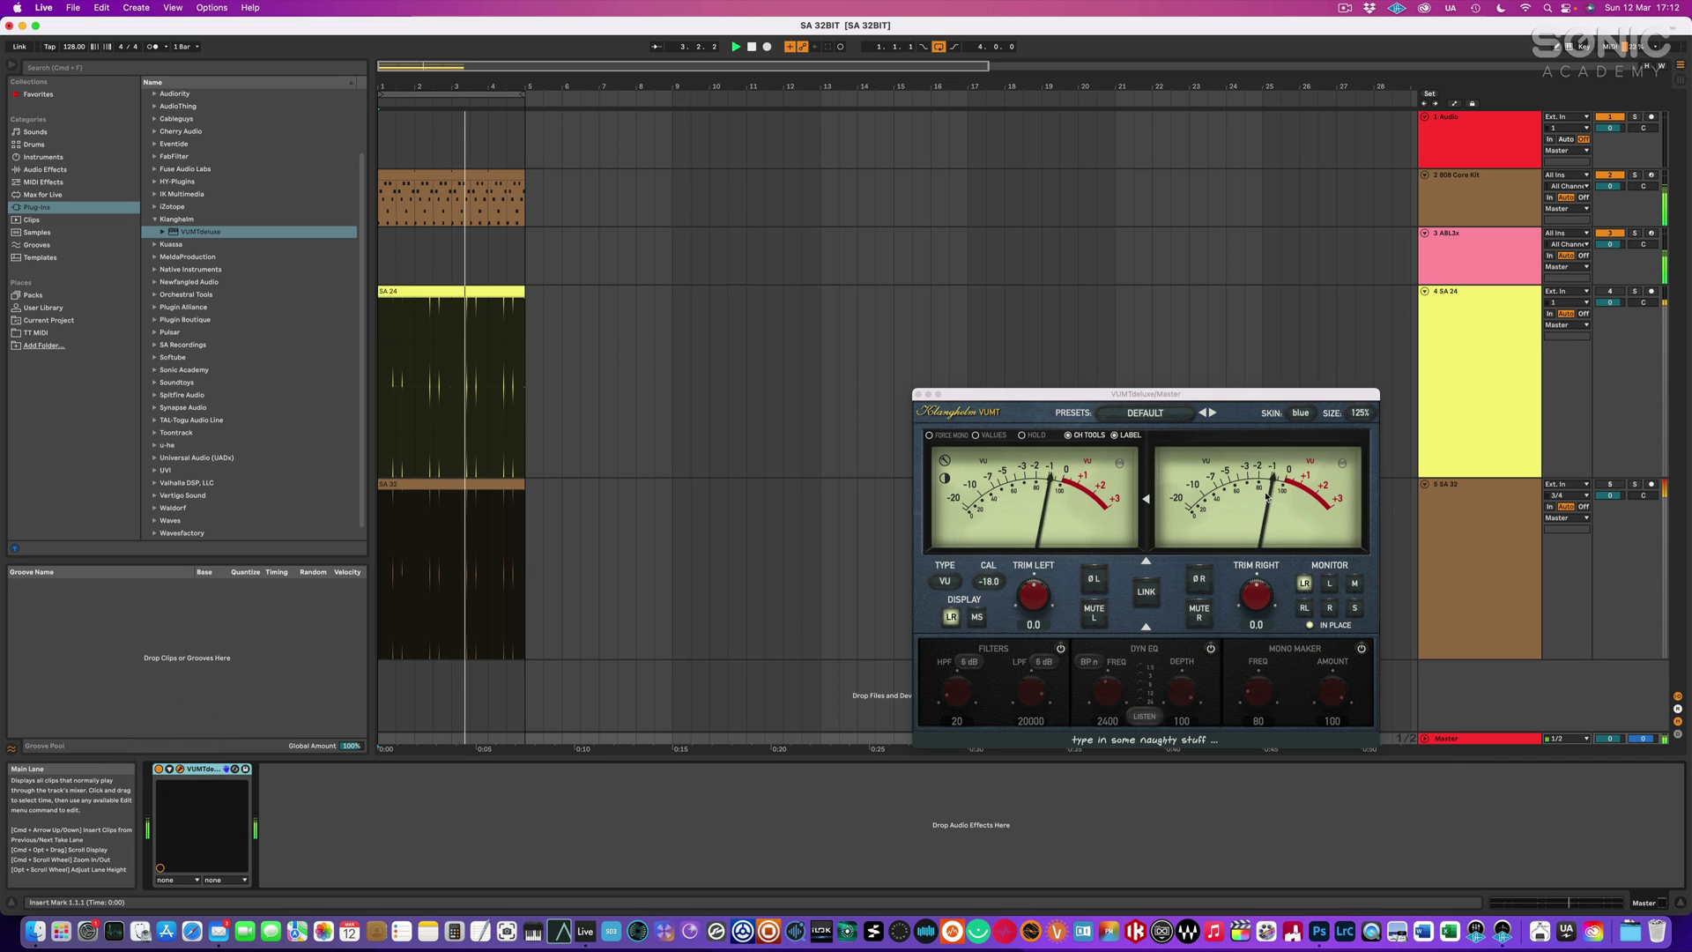
click(918, 395)
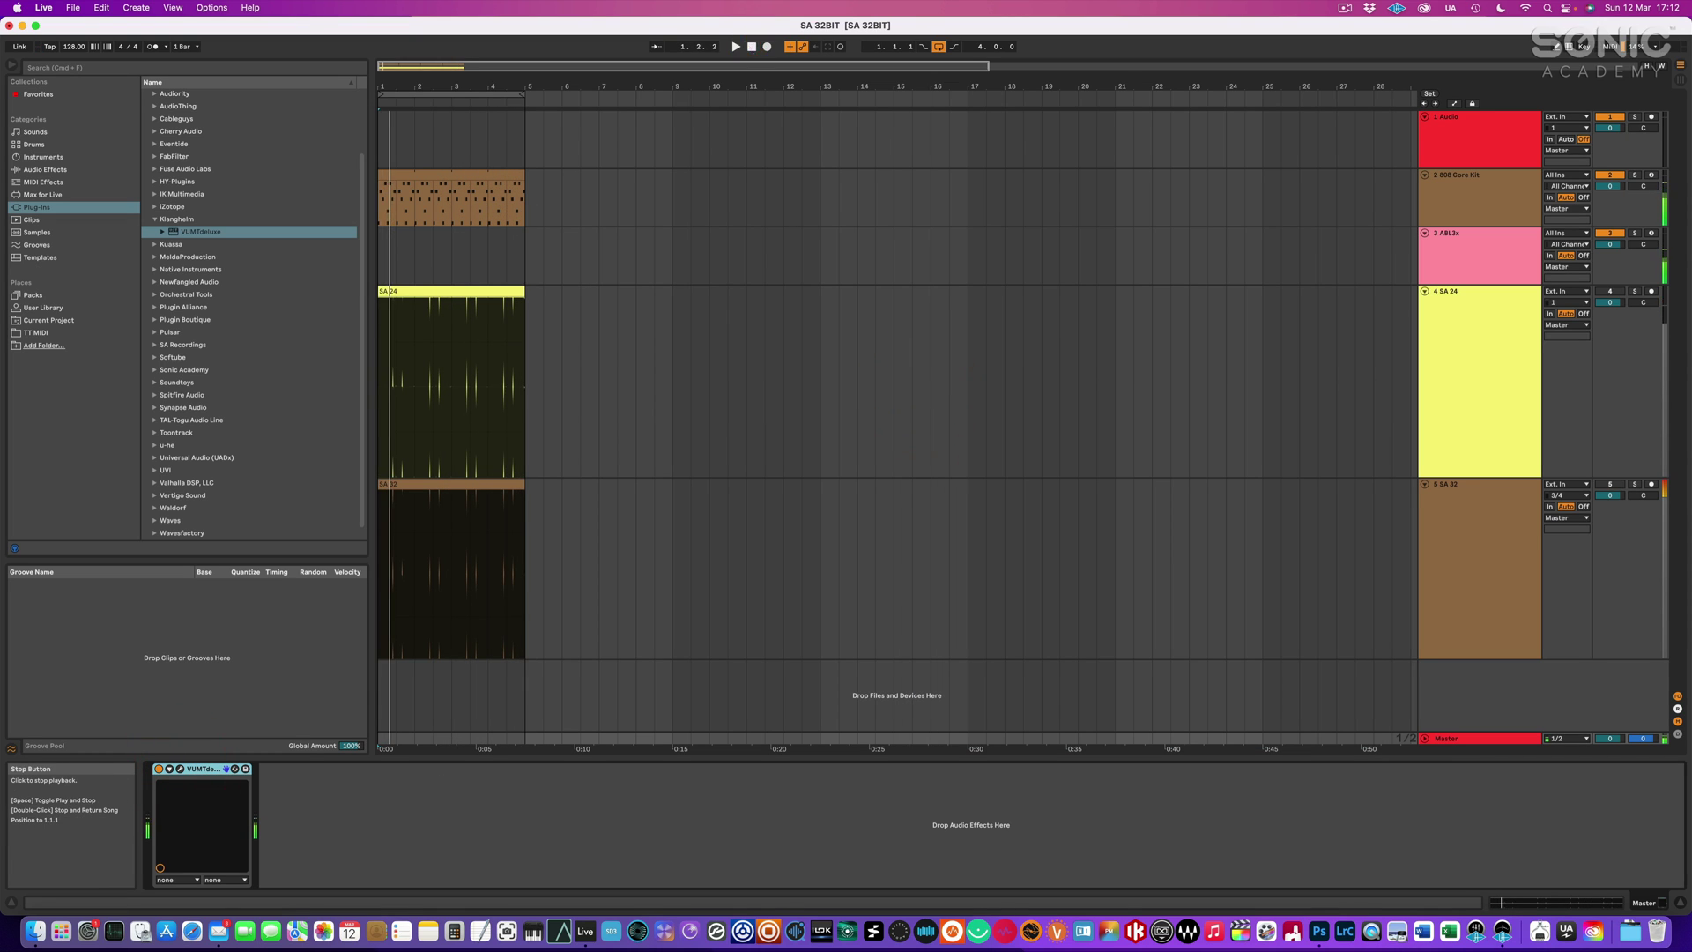
click(752, 46)
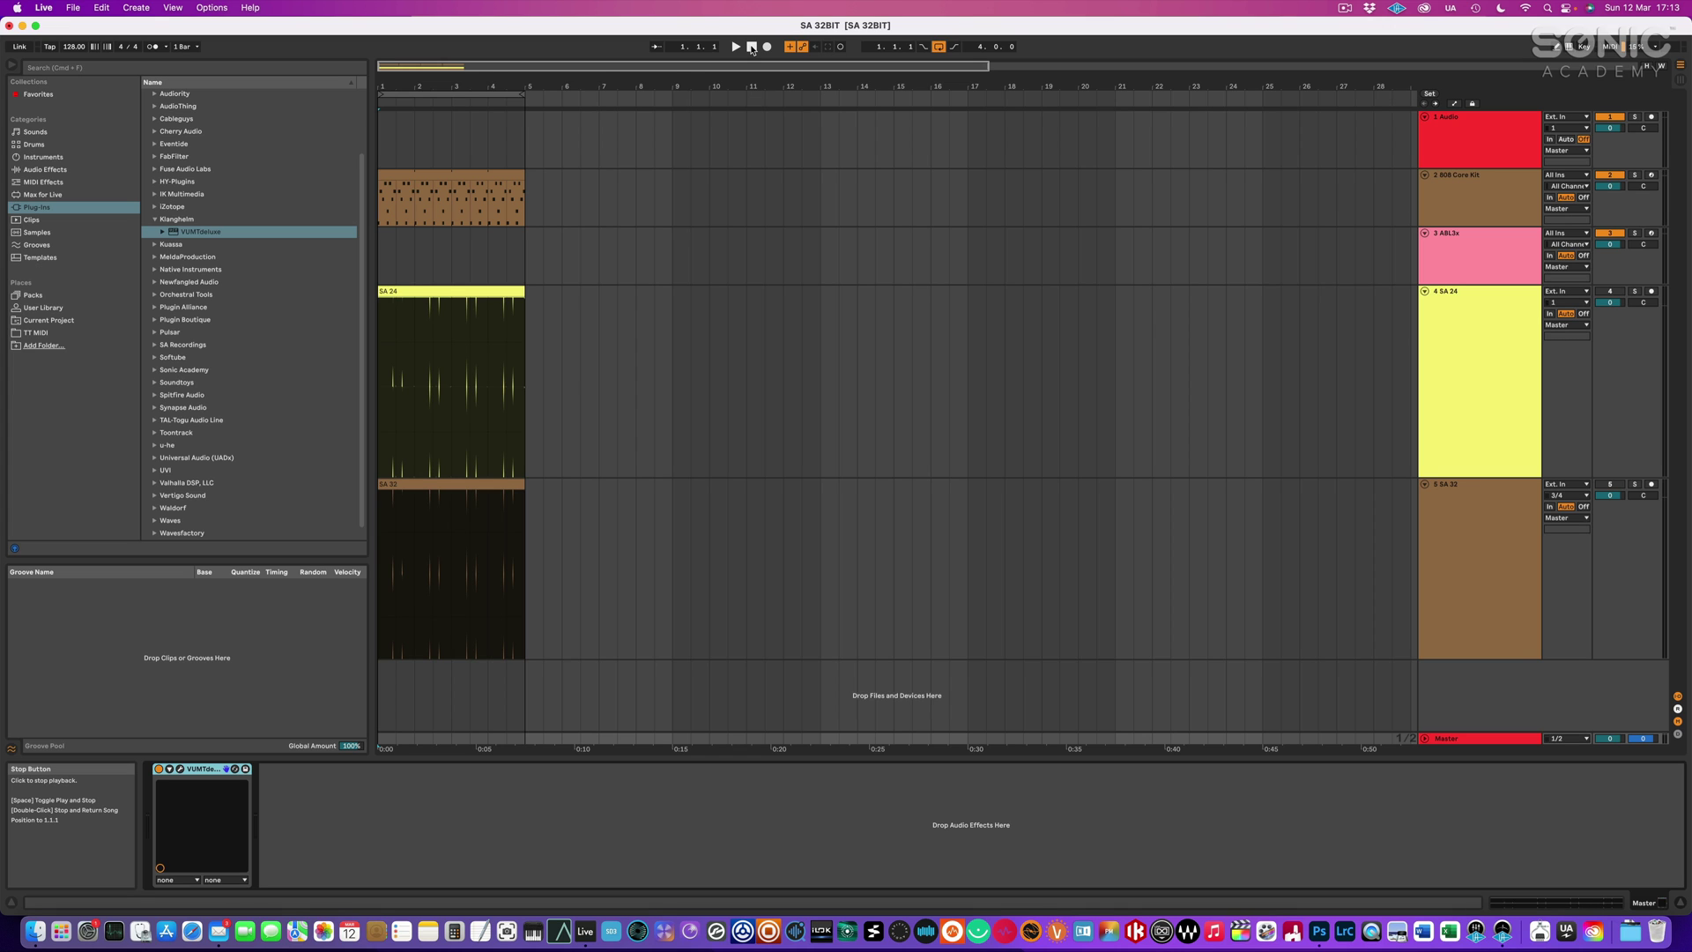
Raise the Utility gain on the 808 Core Kit track and set the ABL3x track's Utility gain to -7.78 dB.
click(1450, 199)
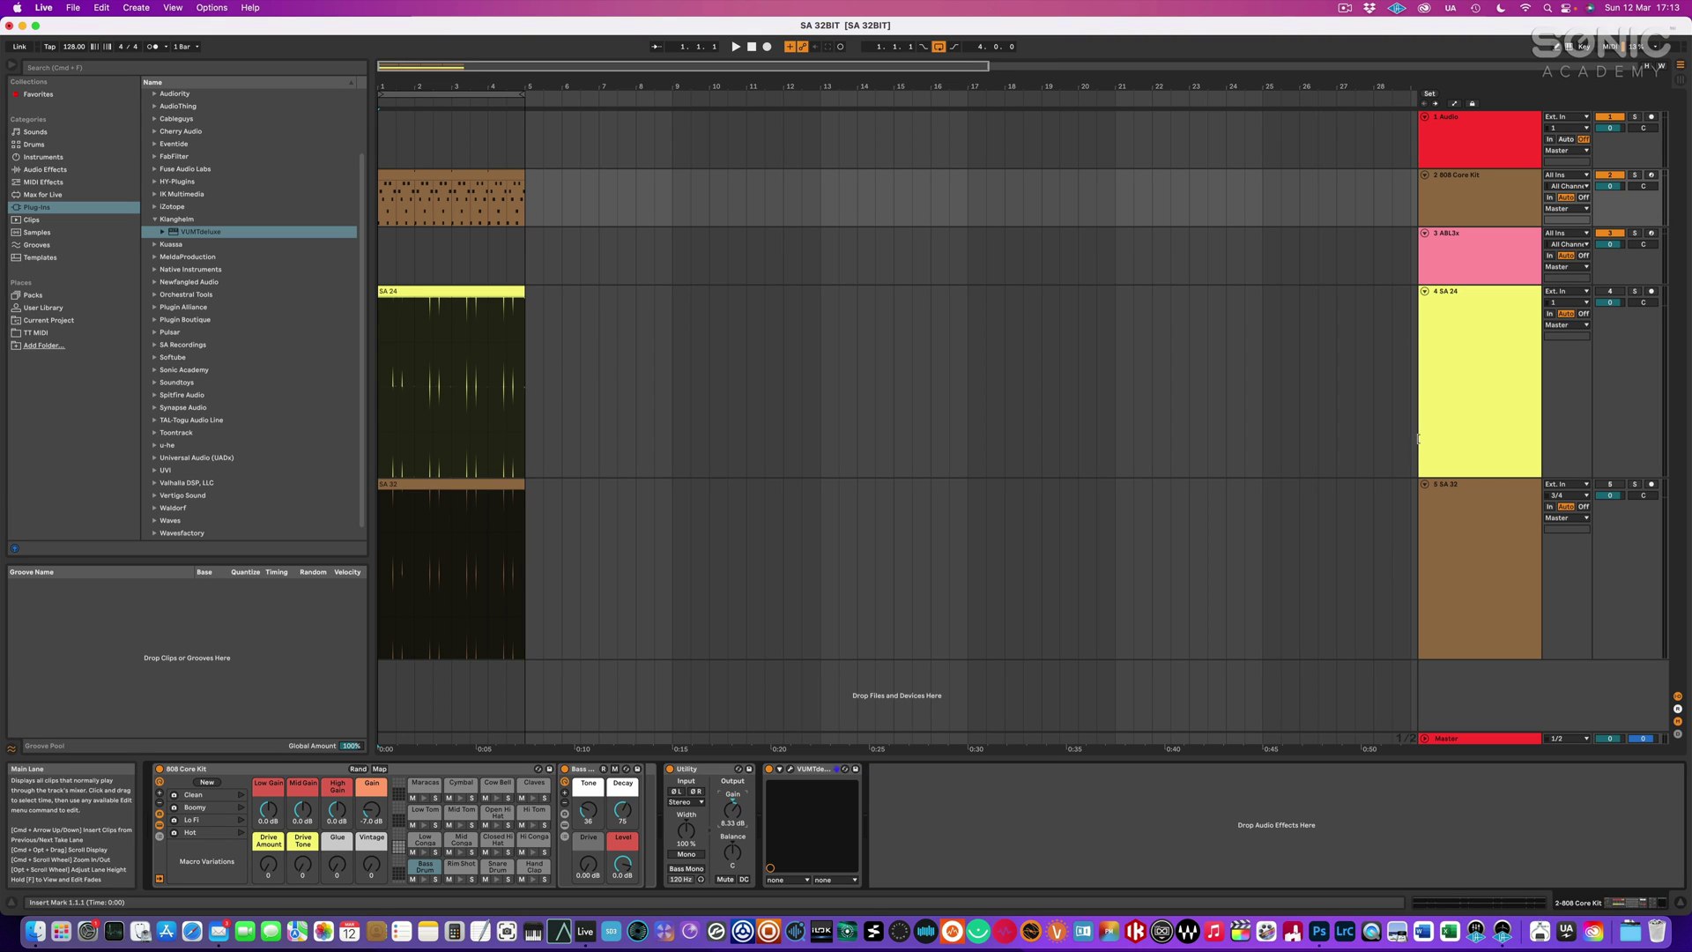
click(1457, 259)
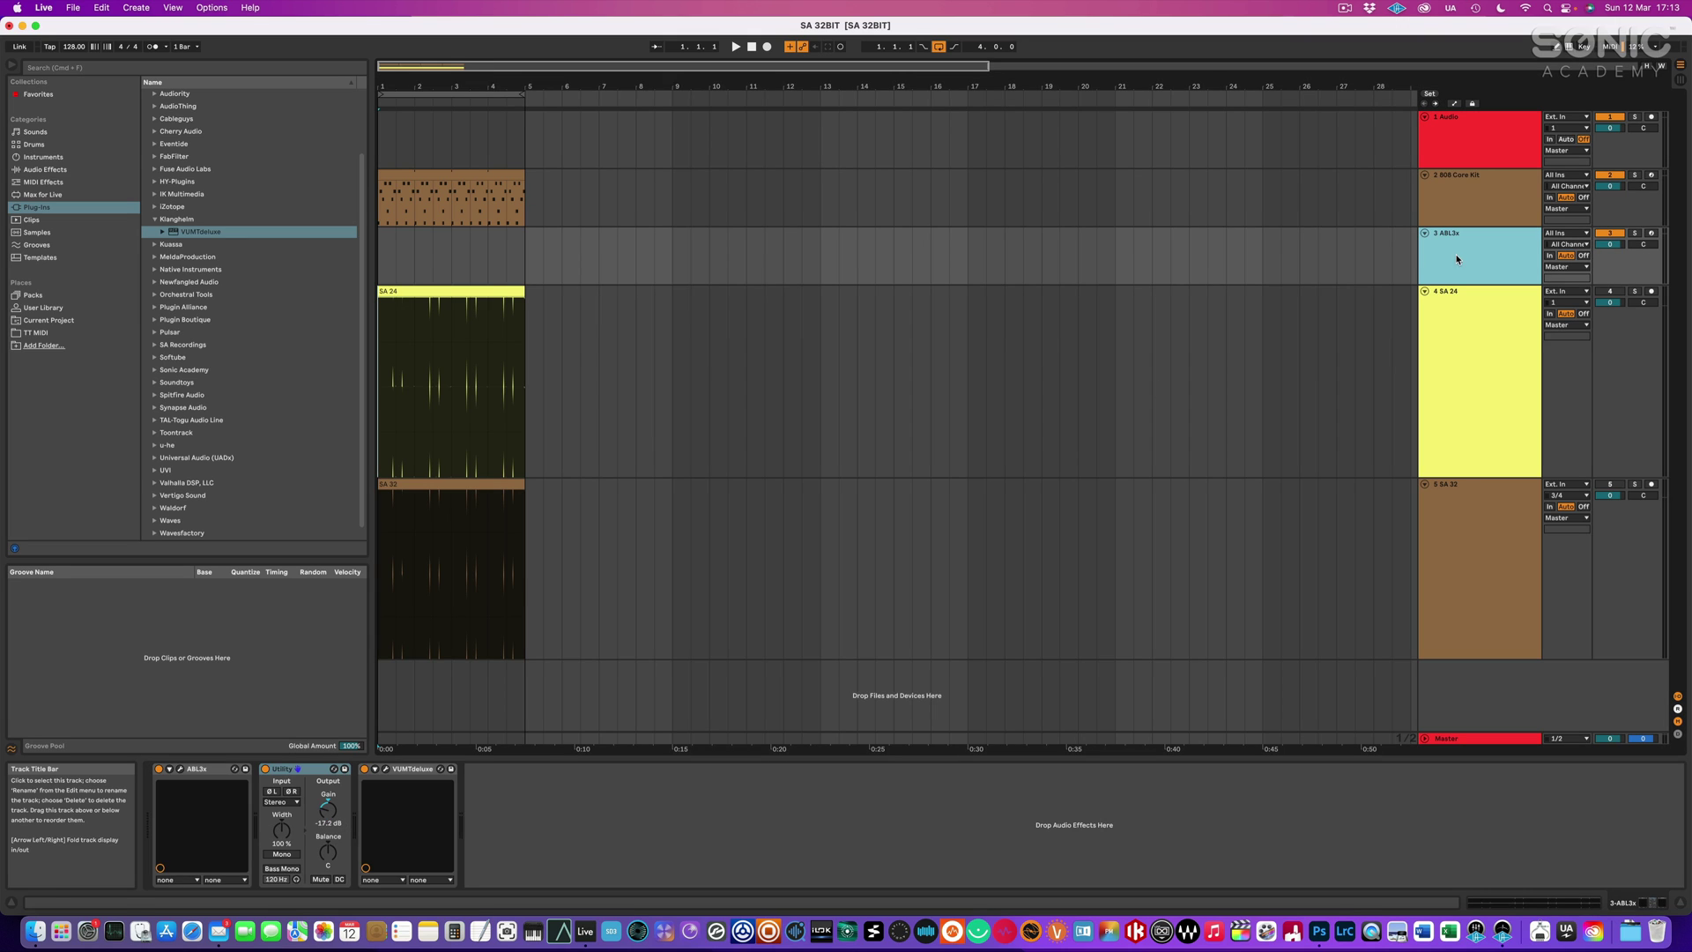
drag(327, 809, 328, 804)
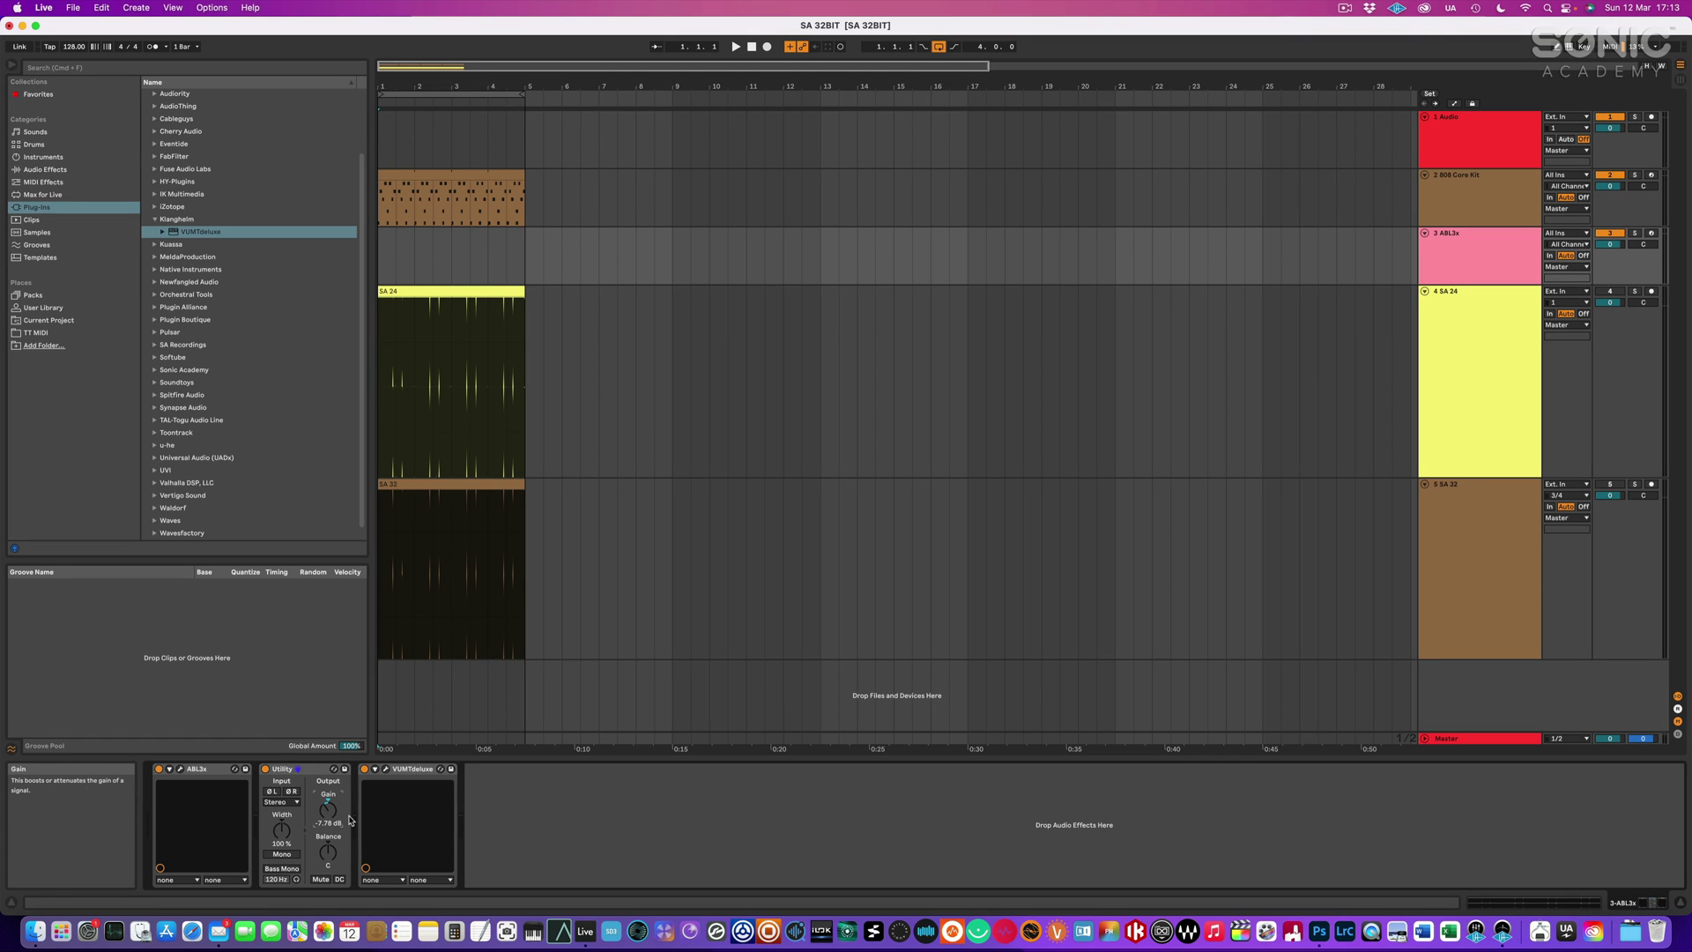
Play the louder mix, examine the Master's VUMTdeluxe meter for overload, and stop playback.
click(735, 48)
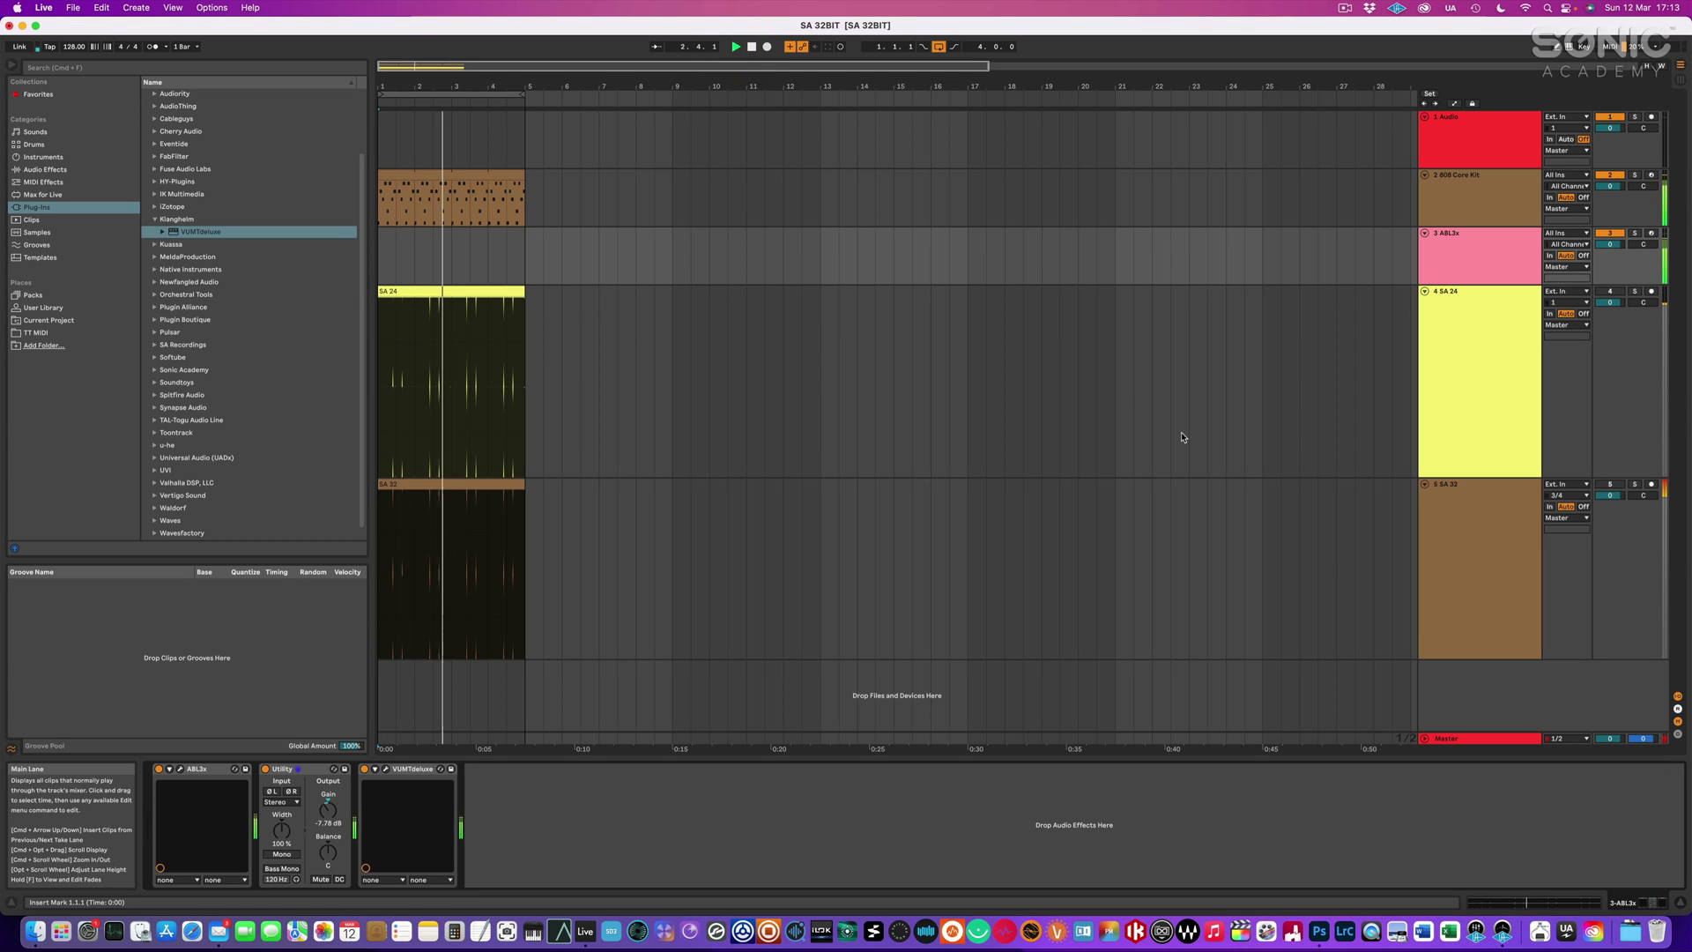
click(1468, 738)
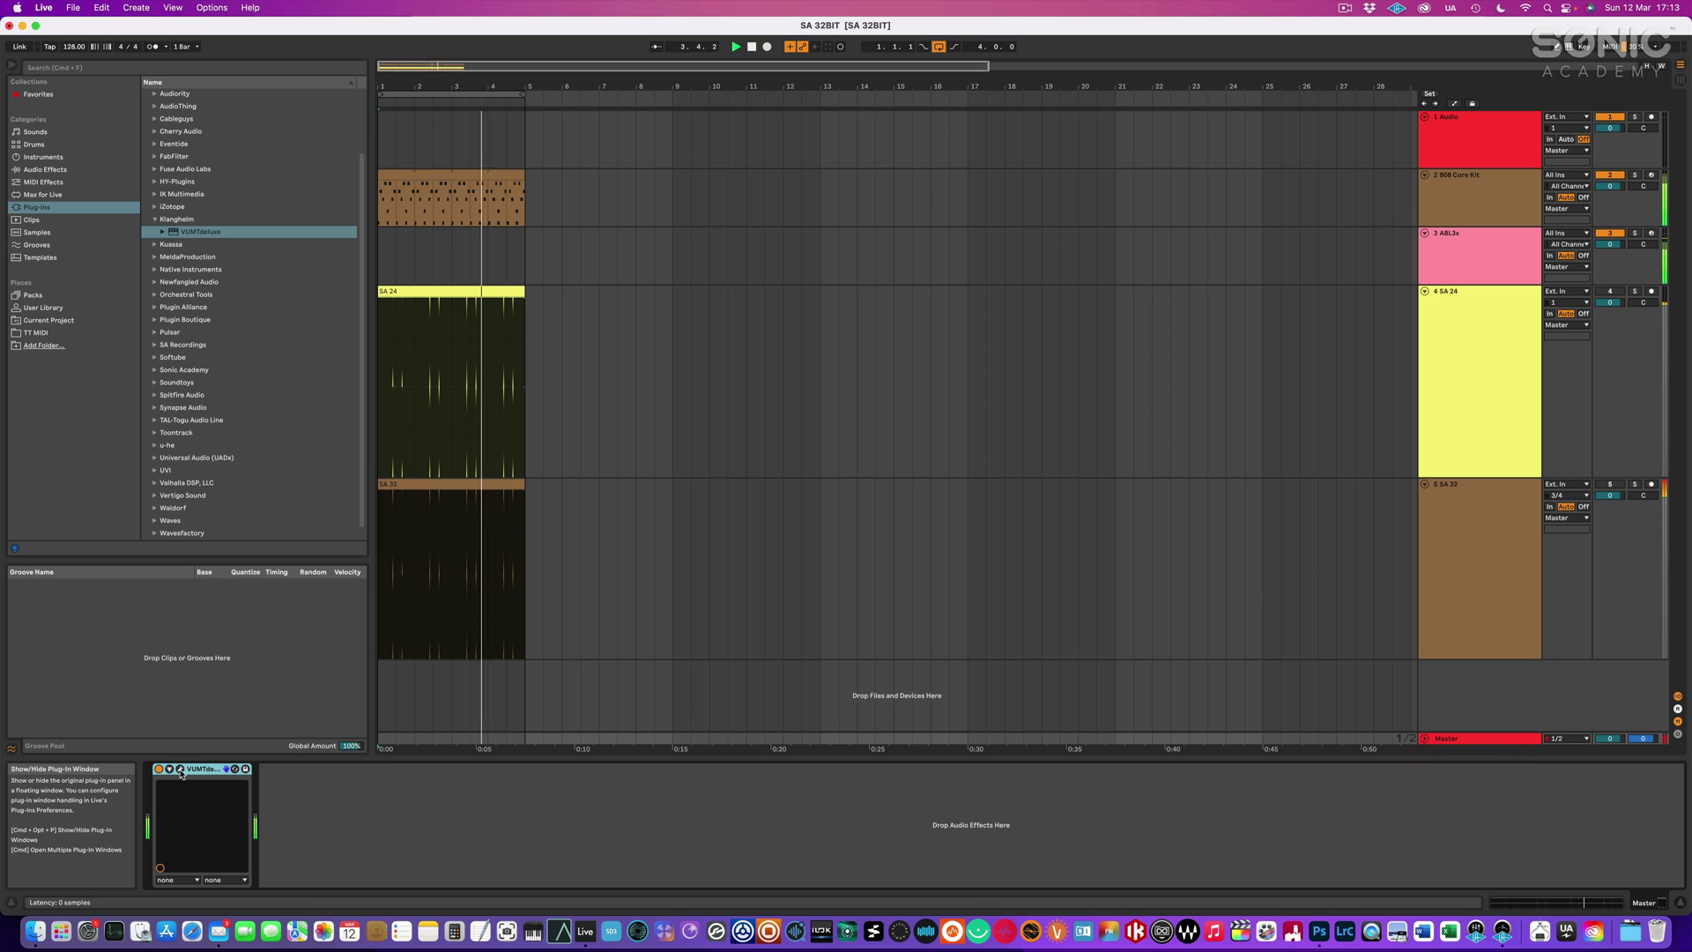
click(179, 768)
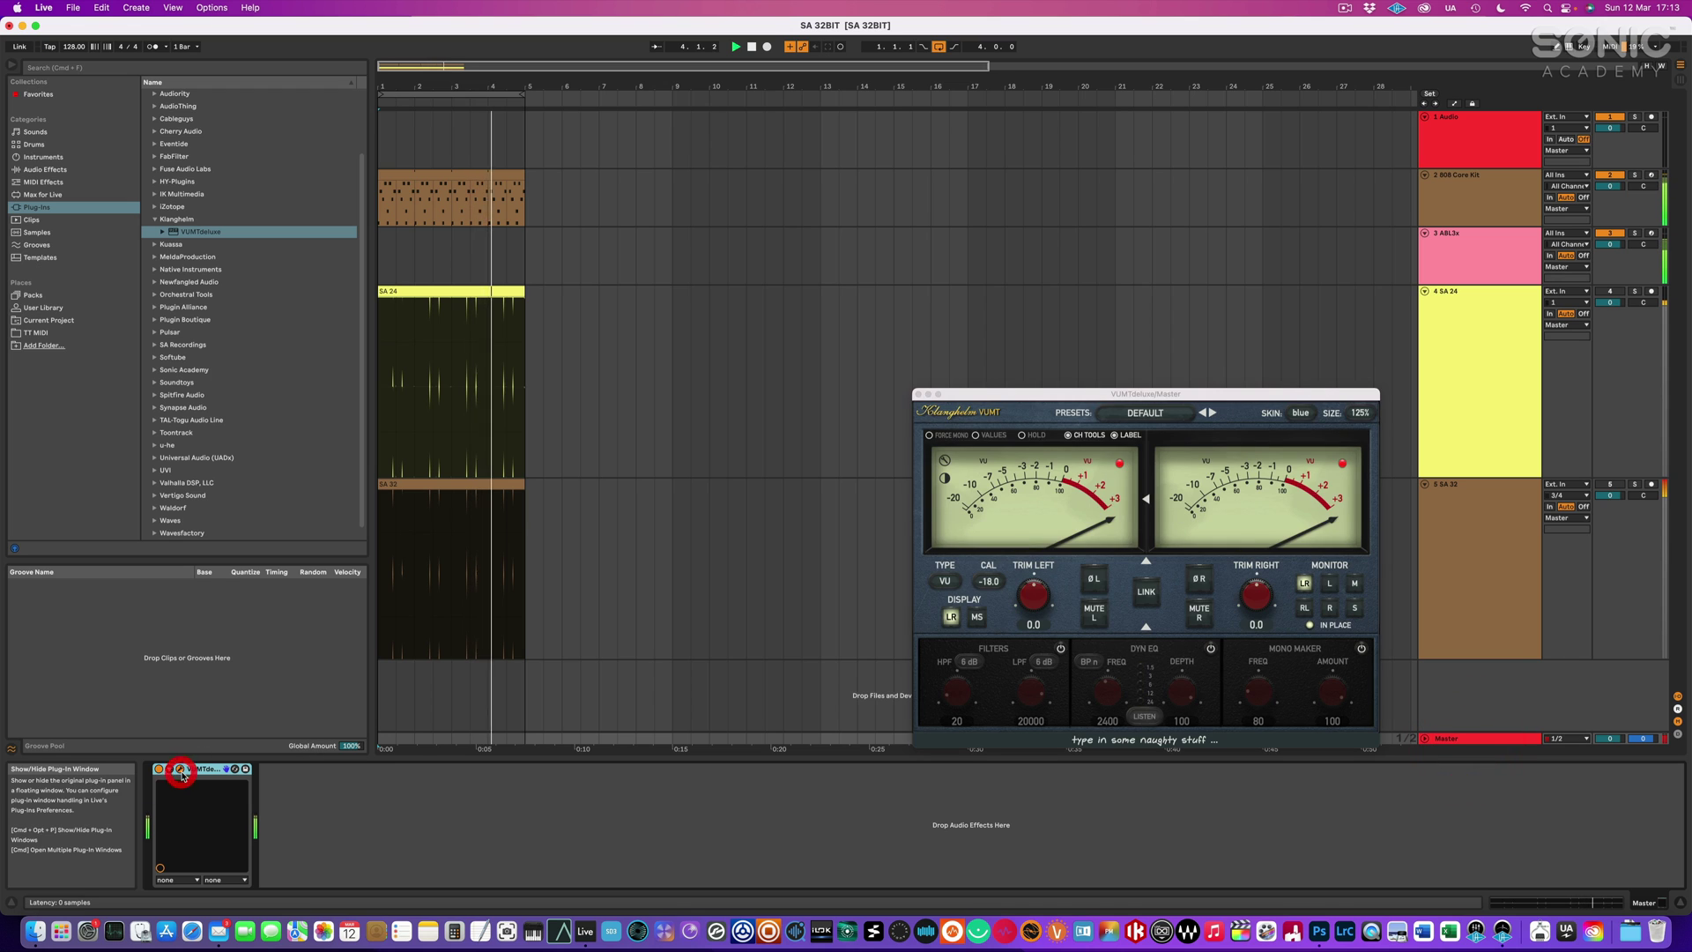
click(917, 394)
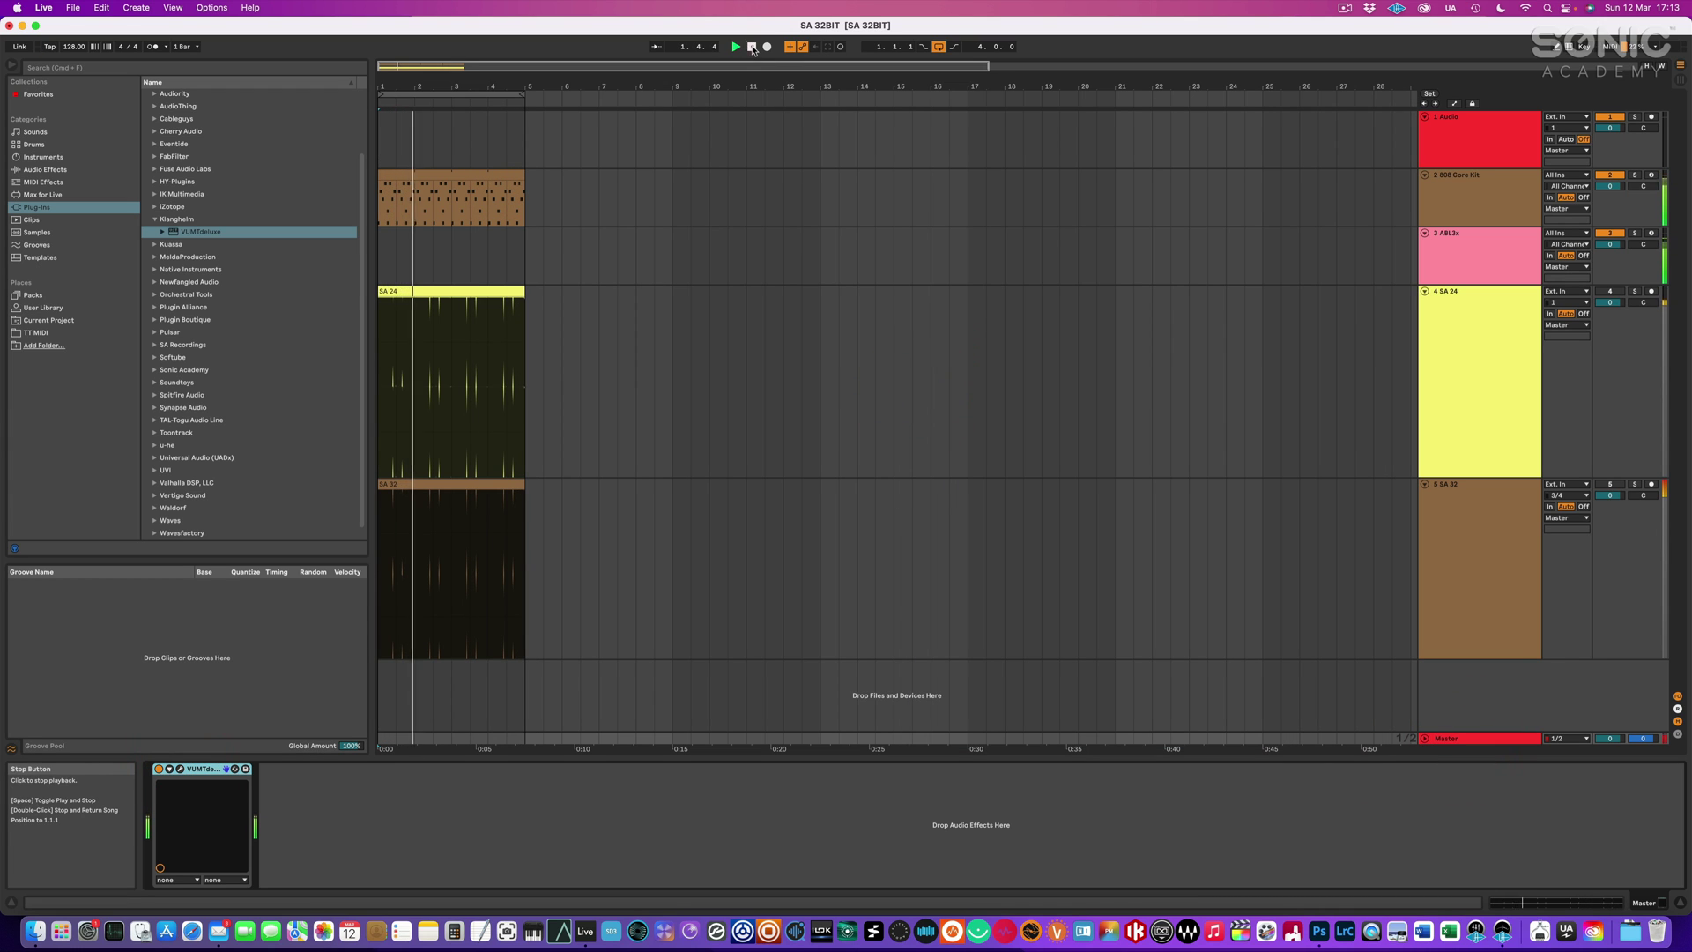
click(751, 47)
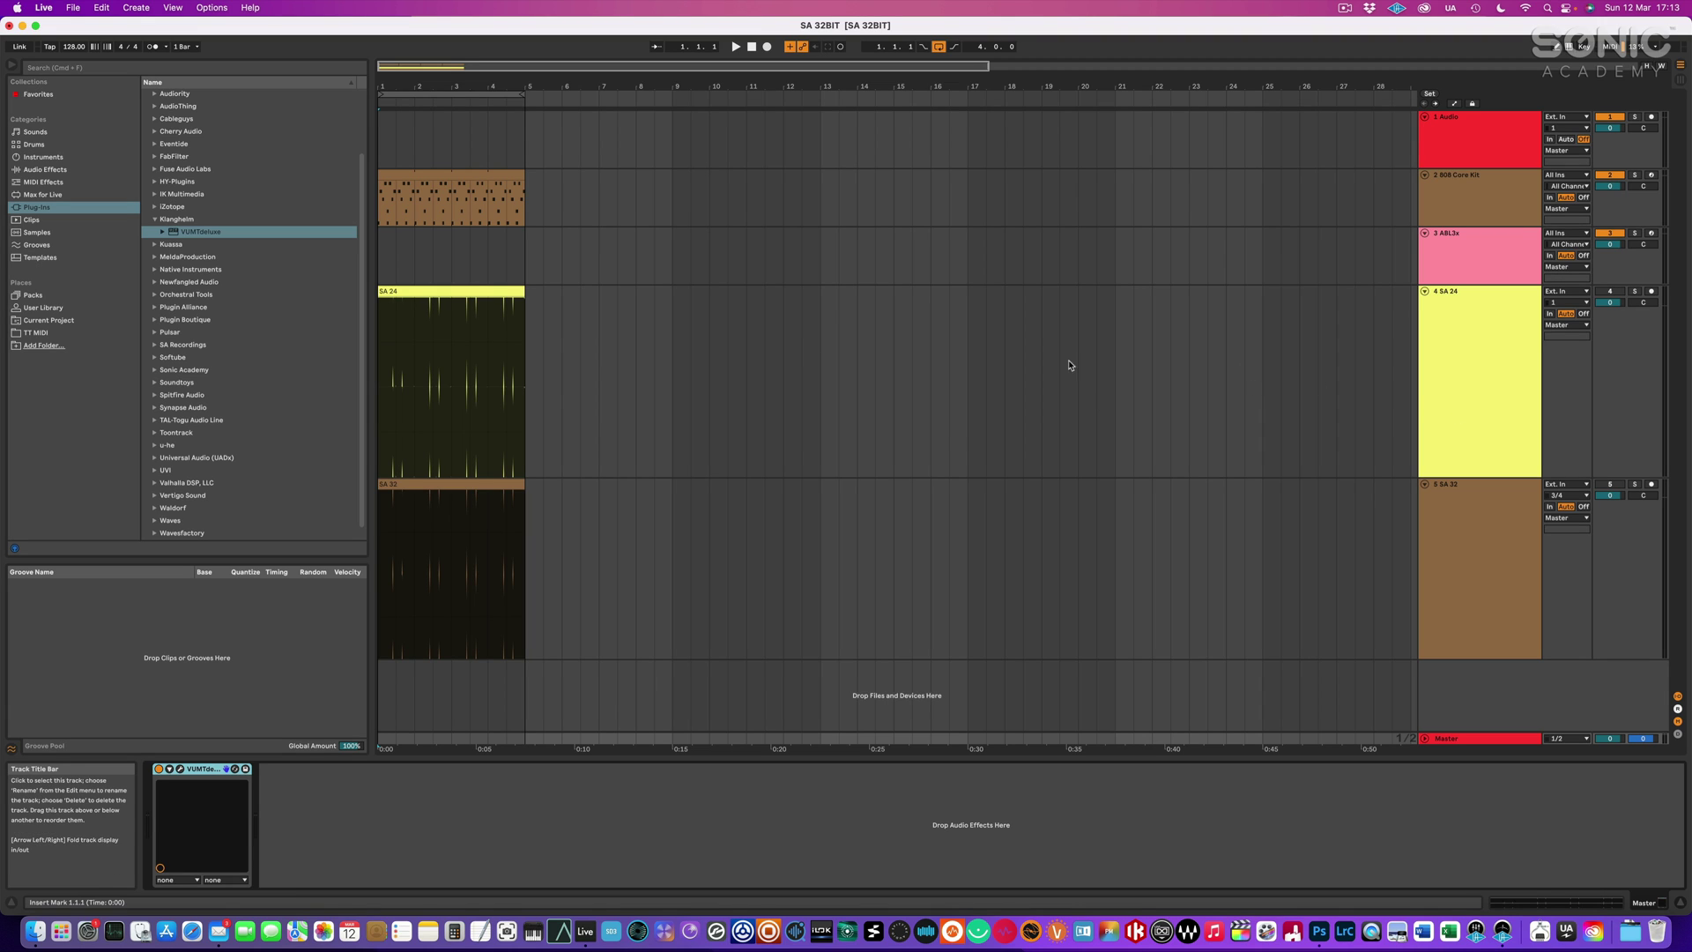
Solo the SA 24 track with the Master volume lowered to about -23 dB, and audition the recording.
click(1608, 292)
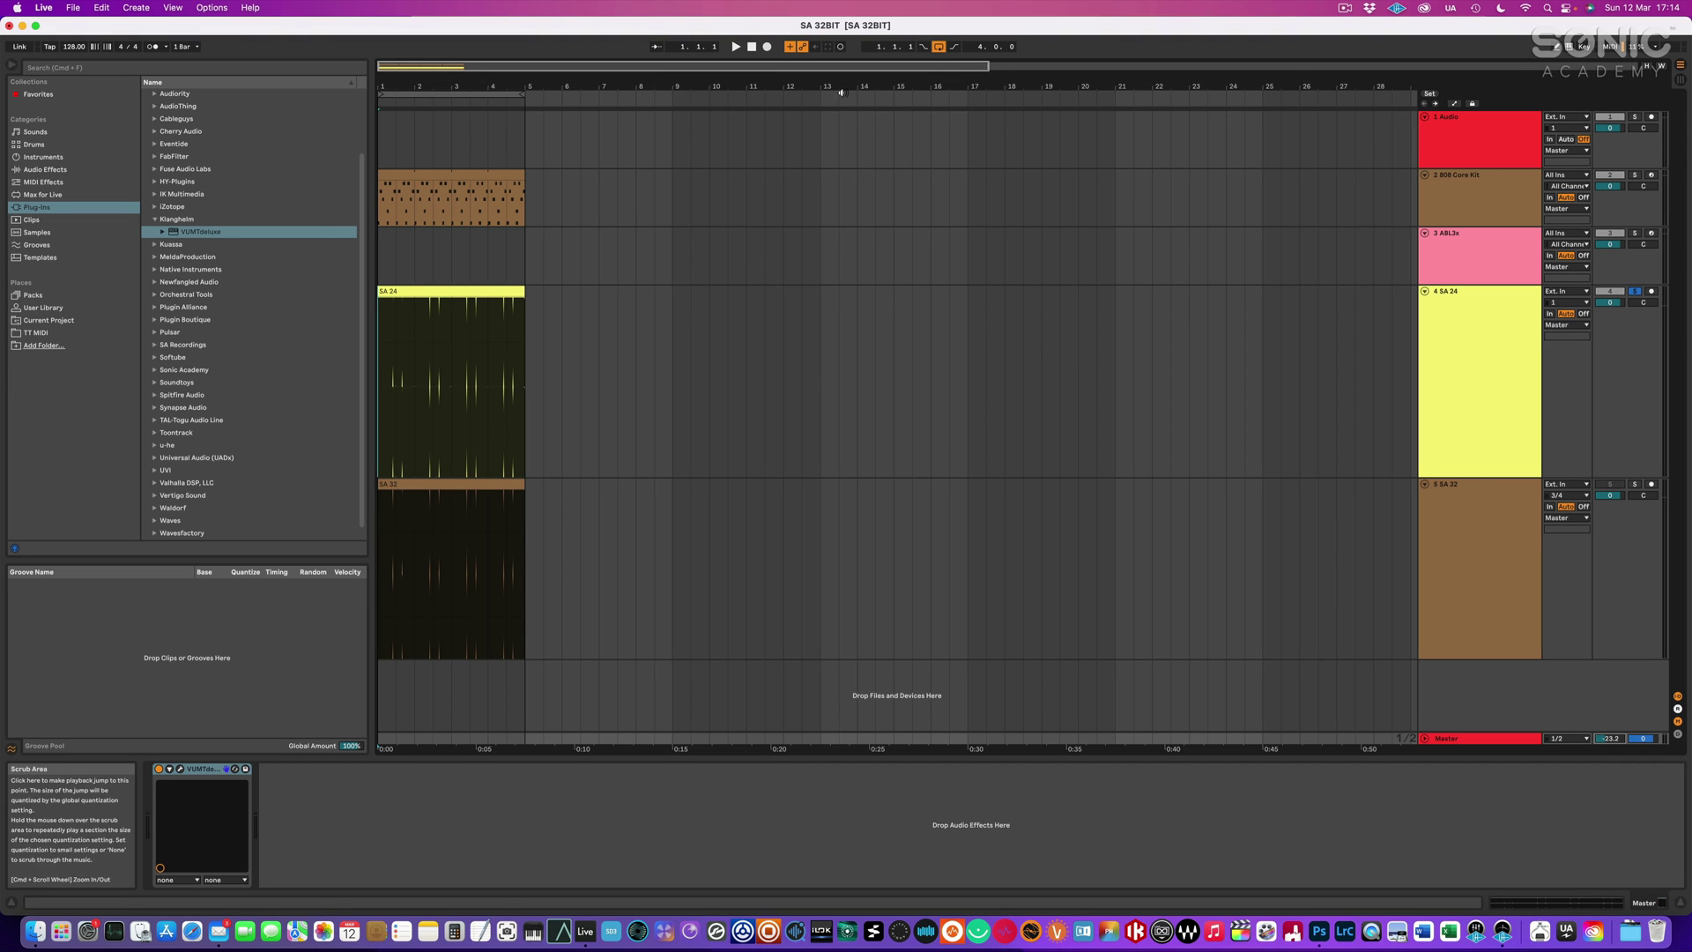
click(749, 46)
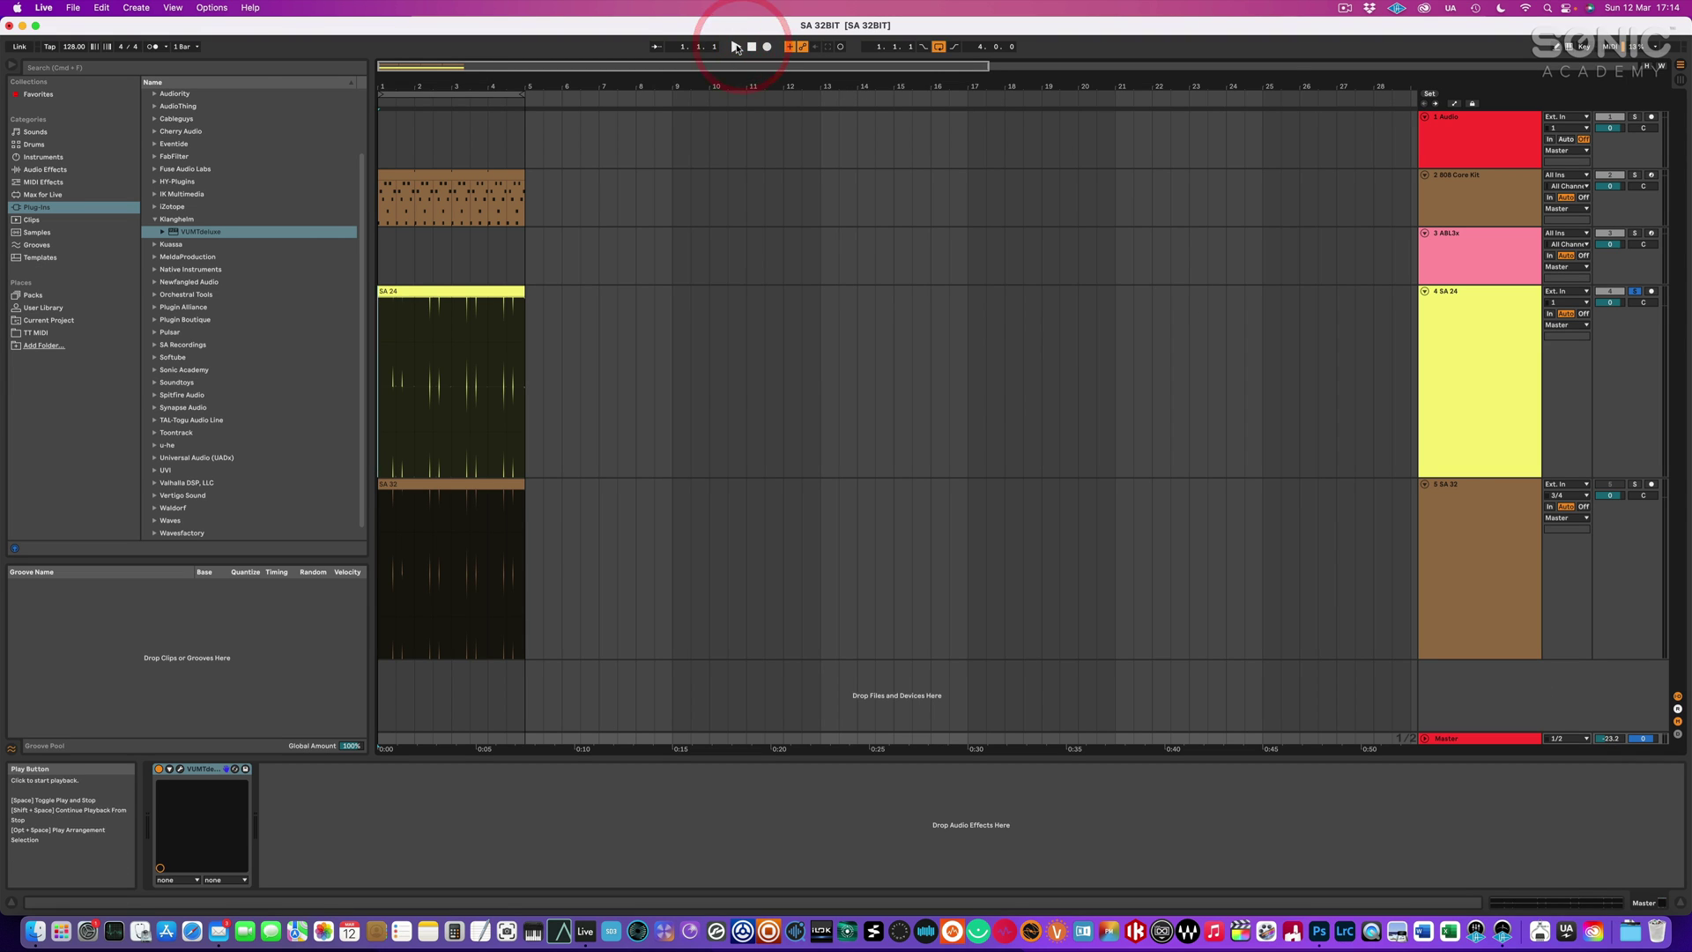
click(737, 47)
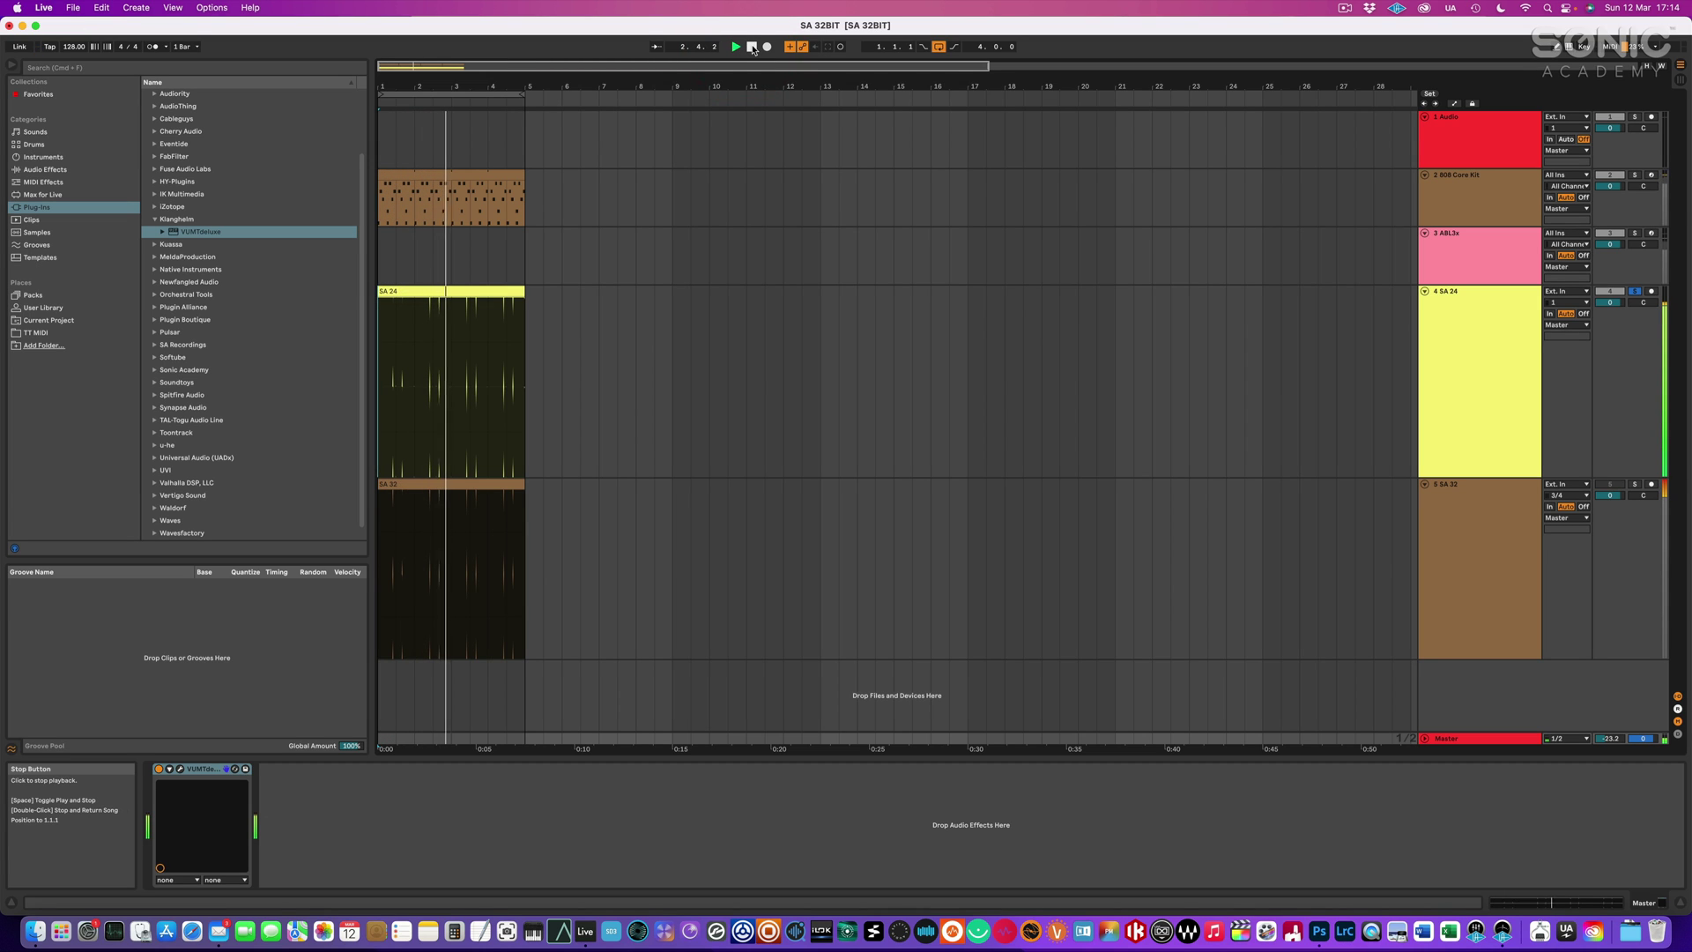
click(752, 46)
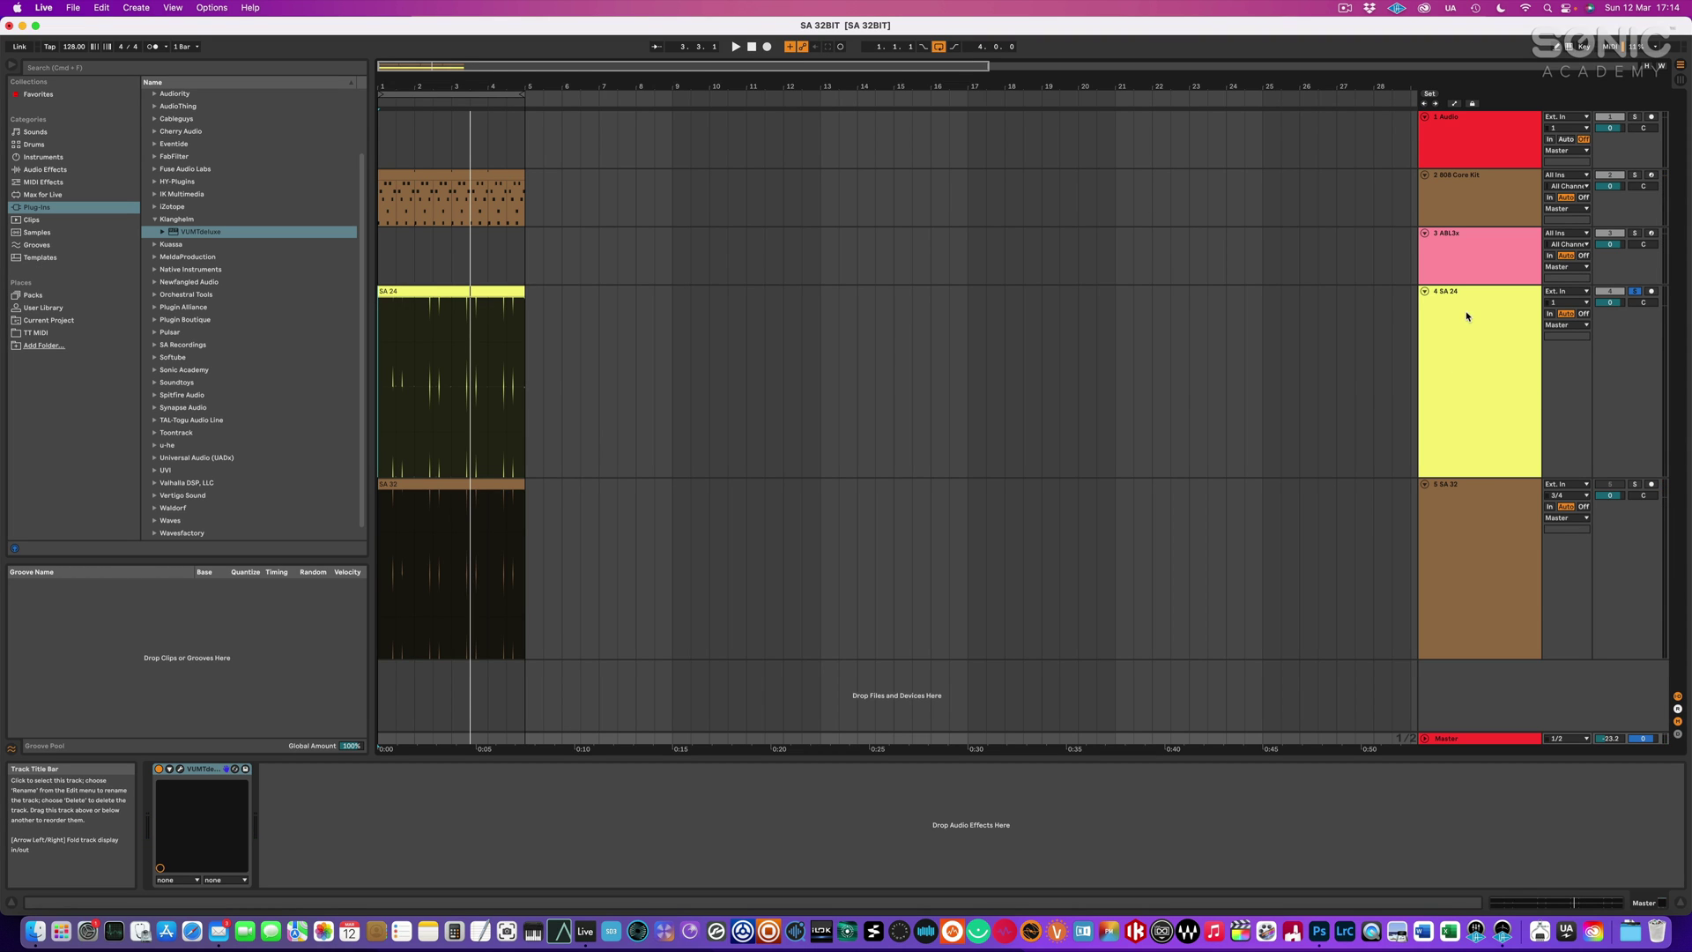
Open the SA 32 clip in an enlarged waveform view and lower its clip gain to about -26.9 dB.
click(1457, 505)
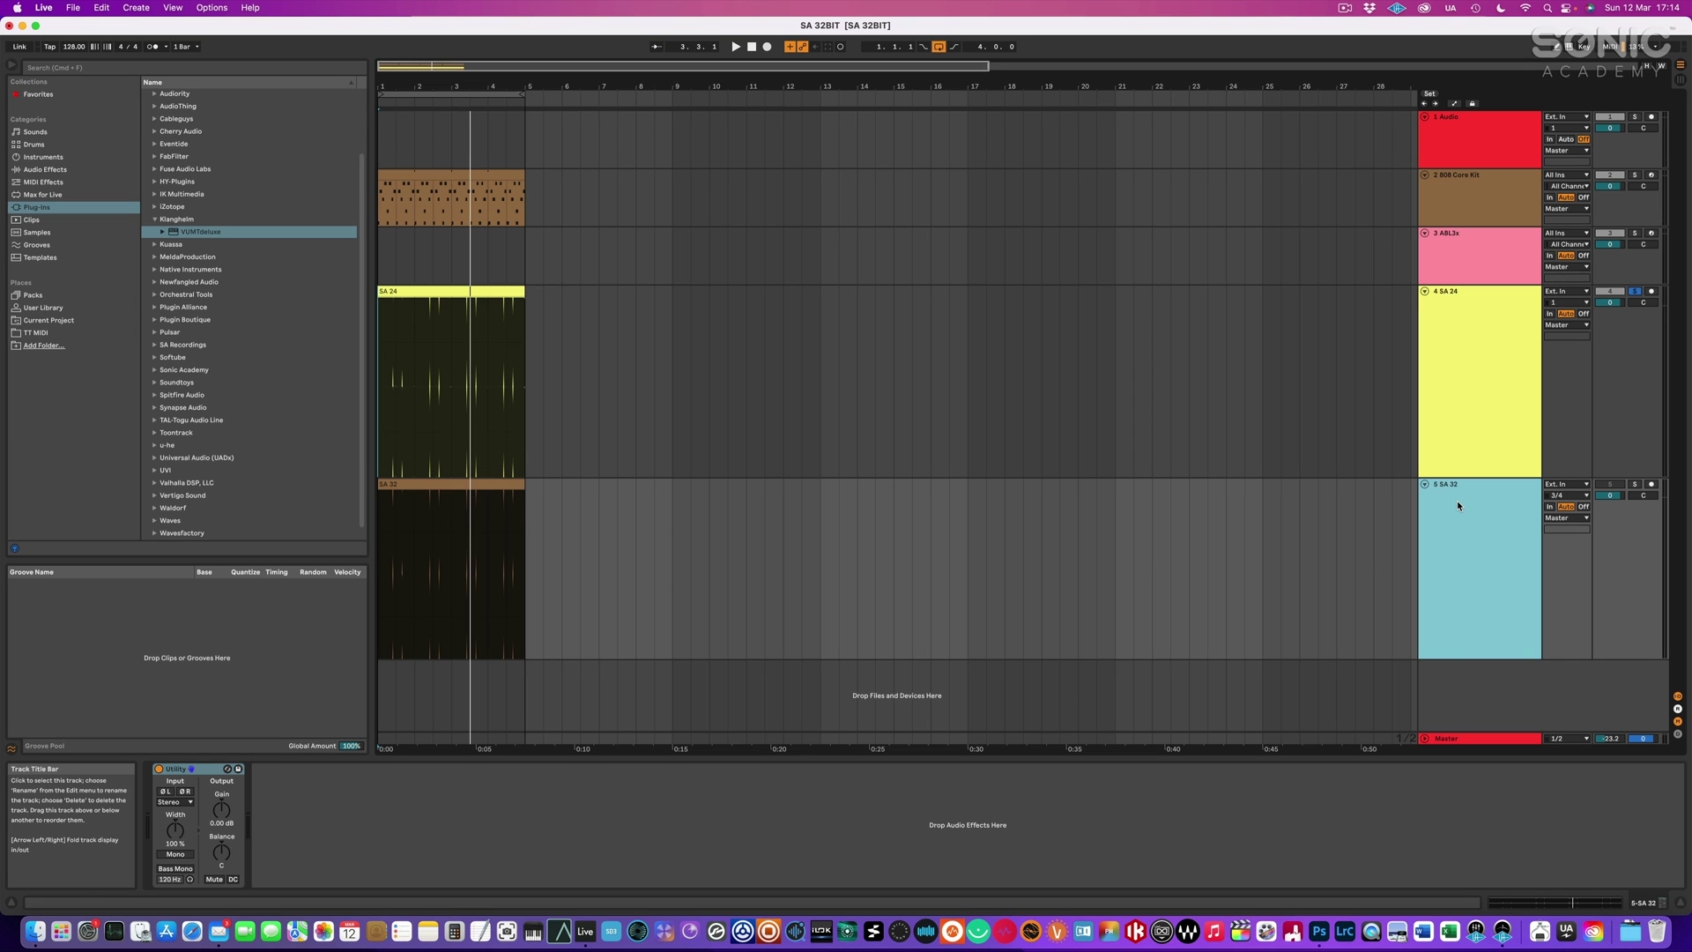
click(426, 484)
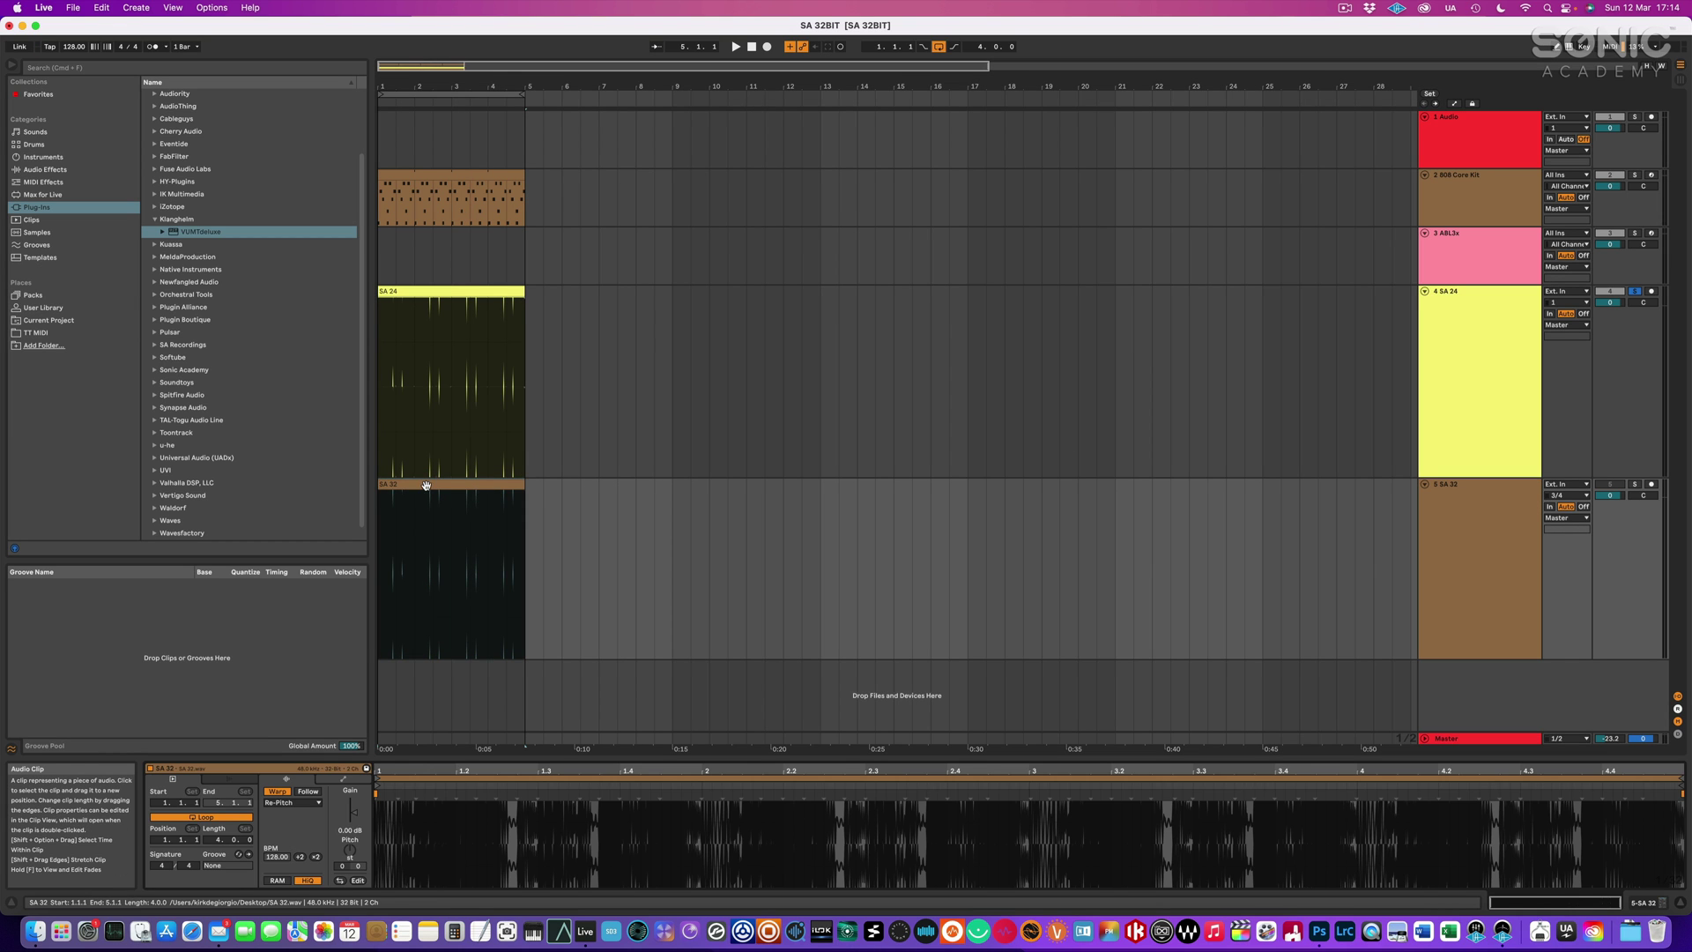
drag(841, 758, 879, 446)
drag(239, 631, 239, 692)
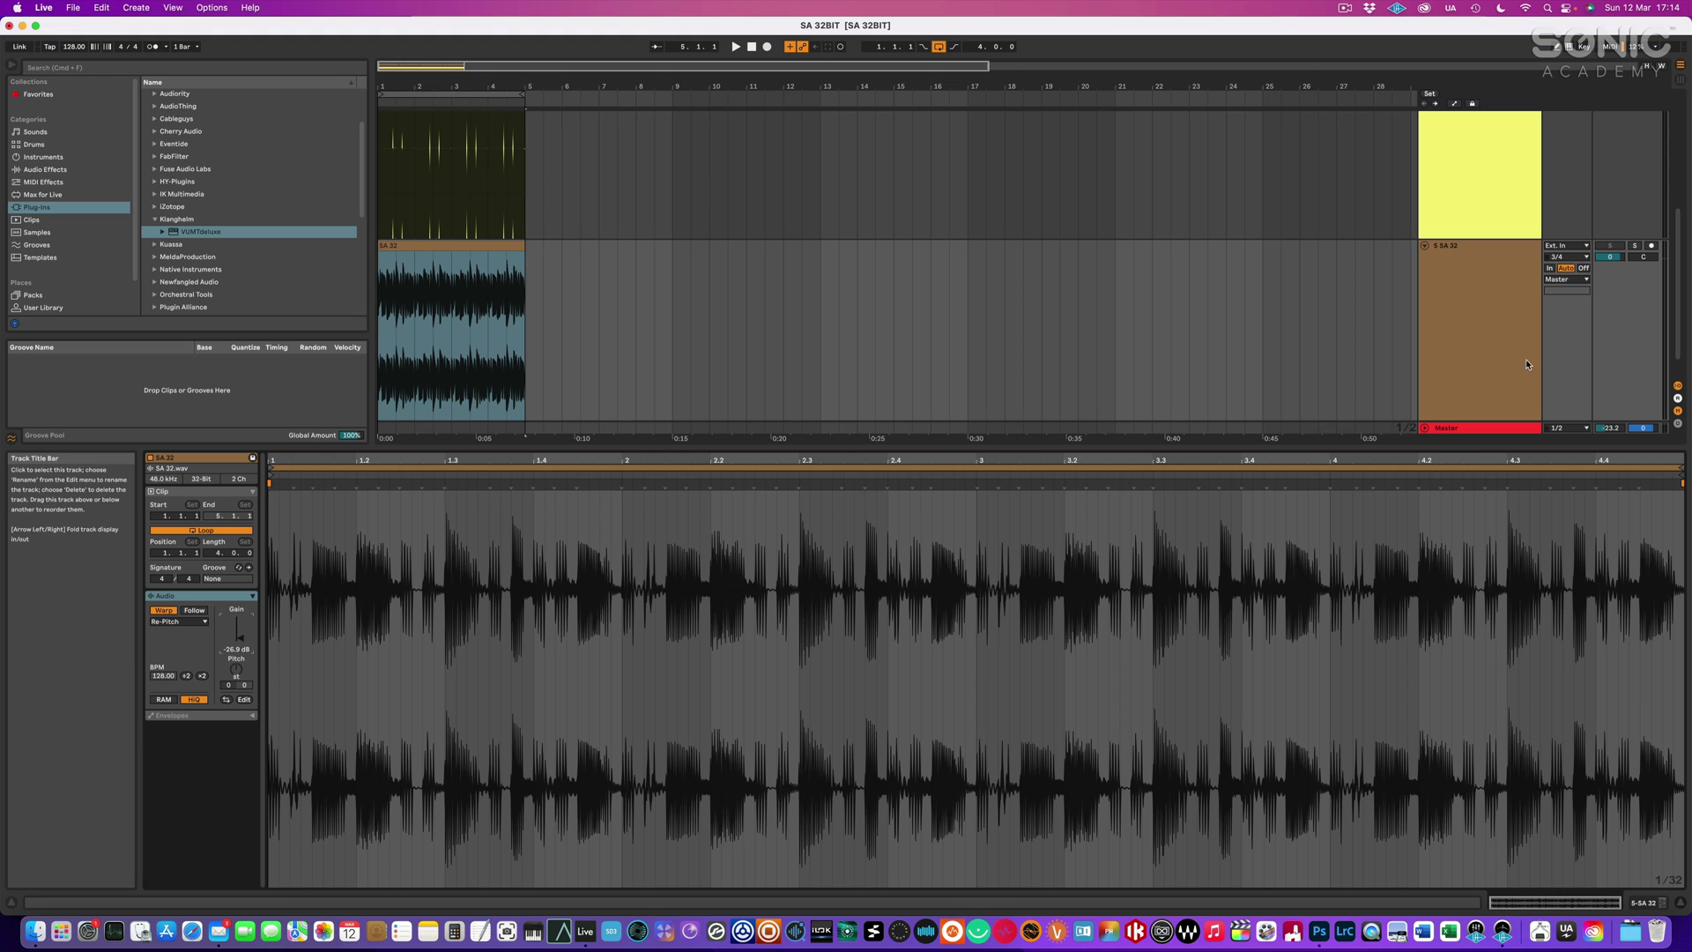
Solo the SA 32 track and play it, raising the Master volume to about -18 dB.
scroll(1577, 335, up, 2)
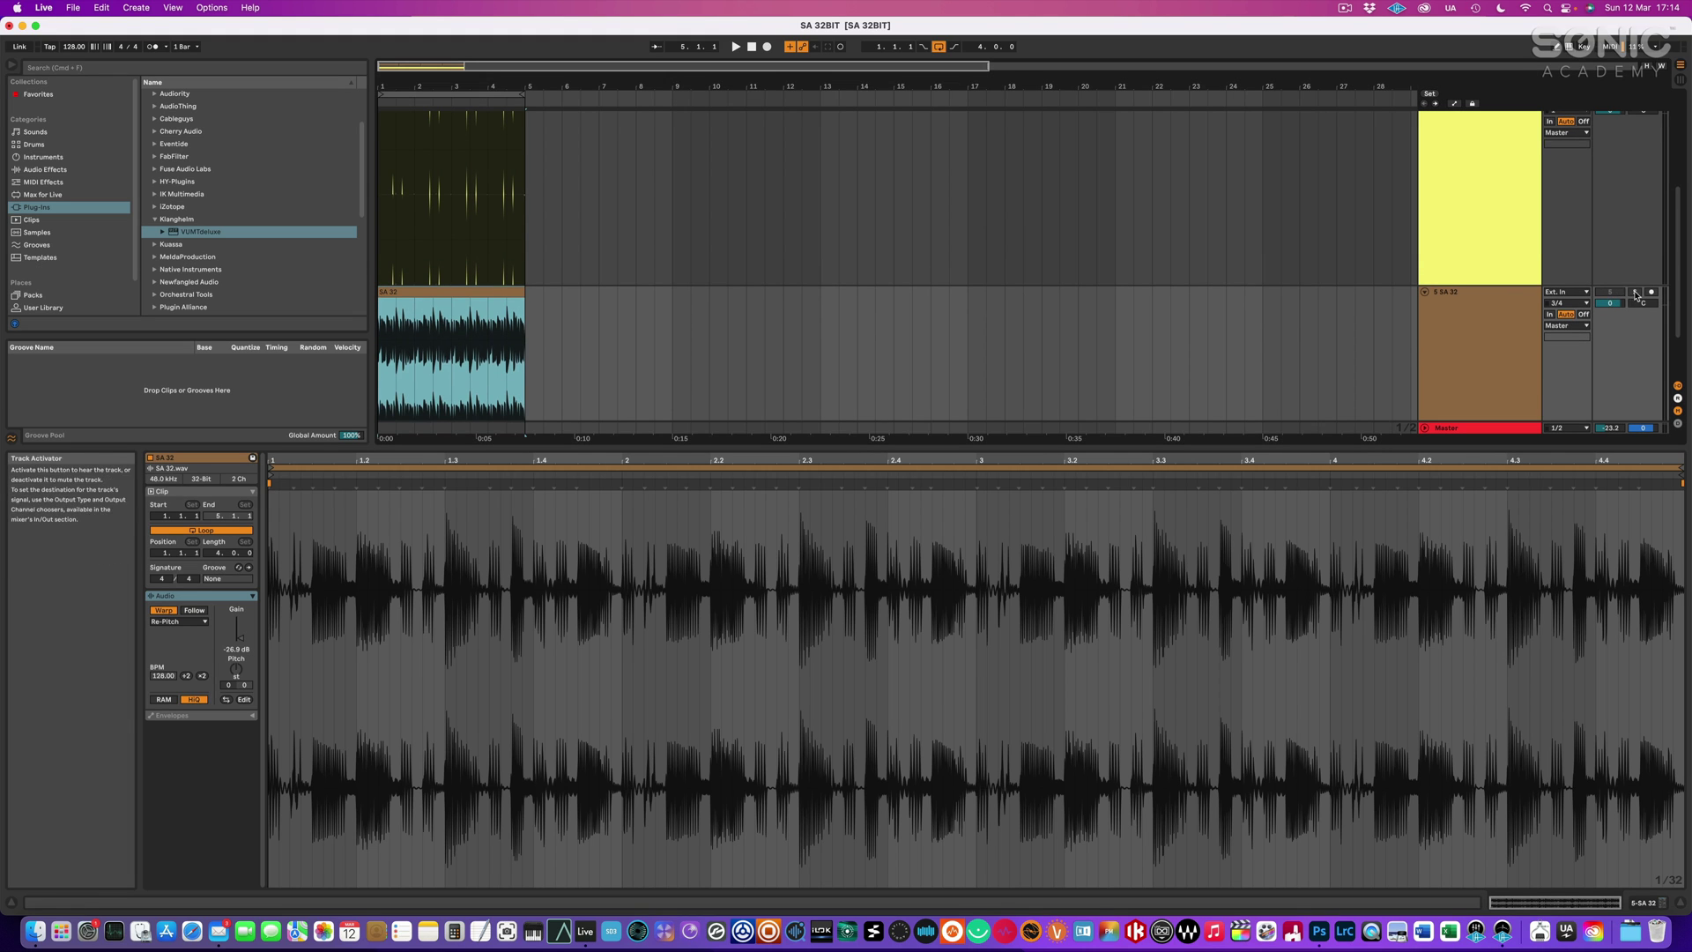
click(1636, 293)
click(736, 47)
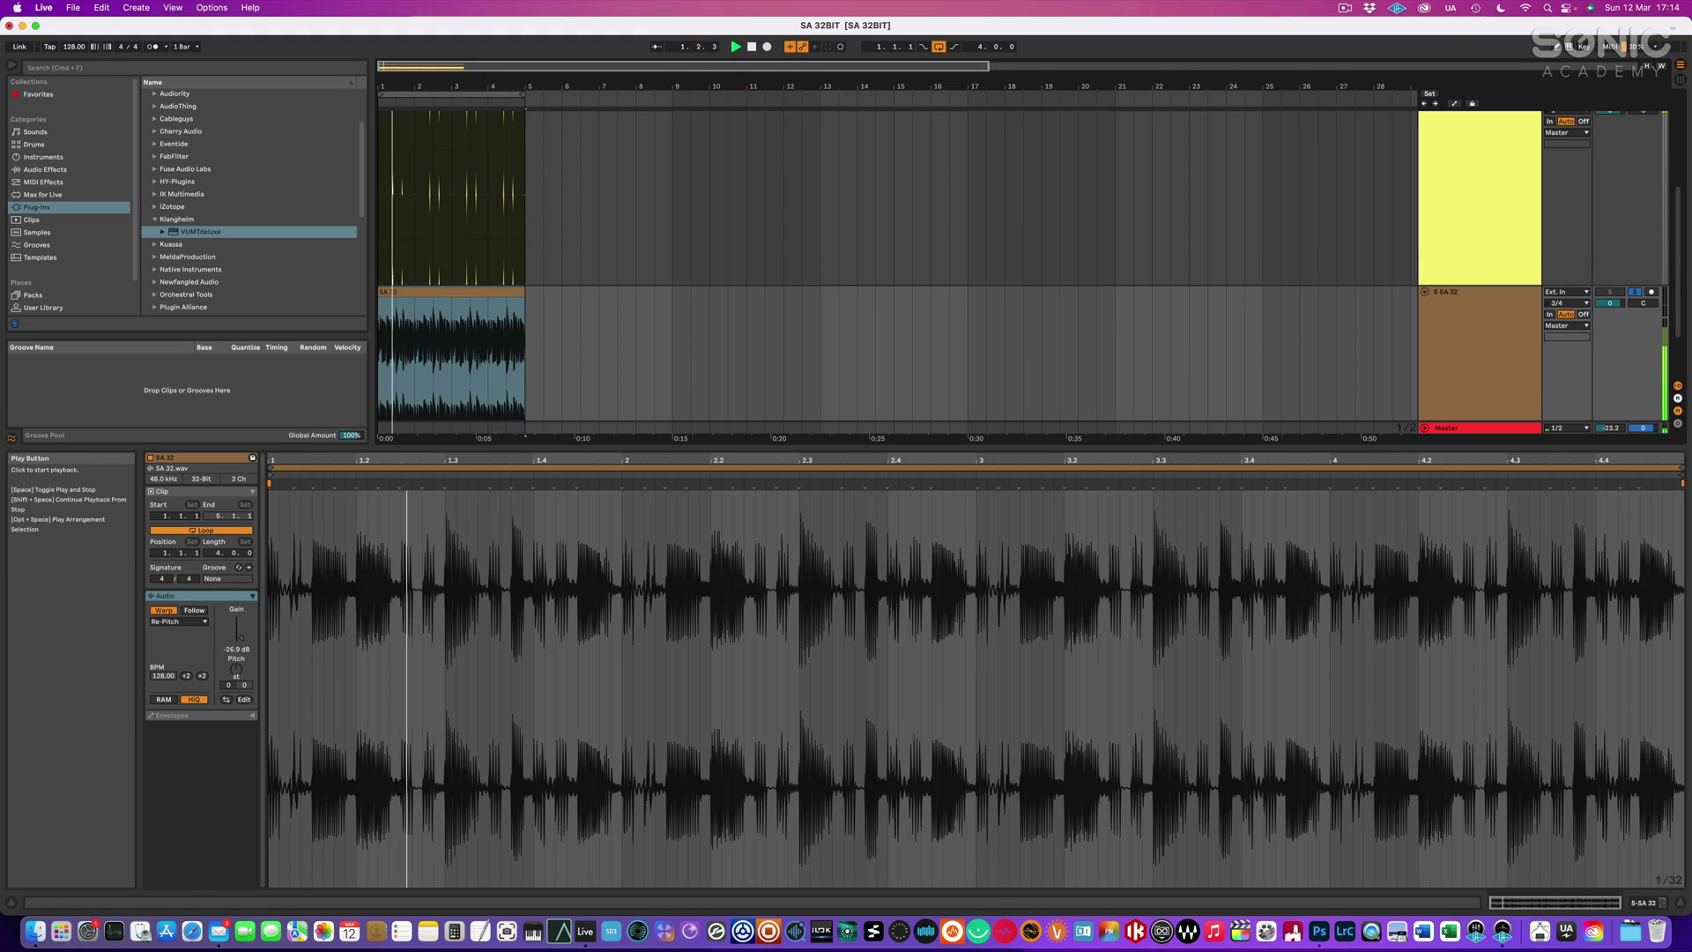
drag(1611, 428, 1611, 417)
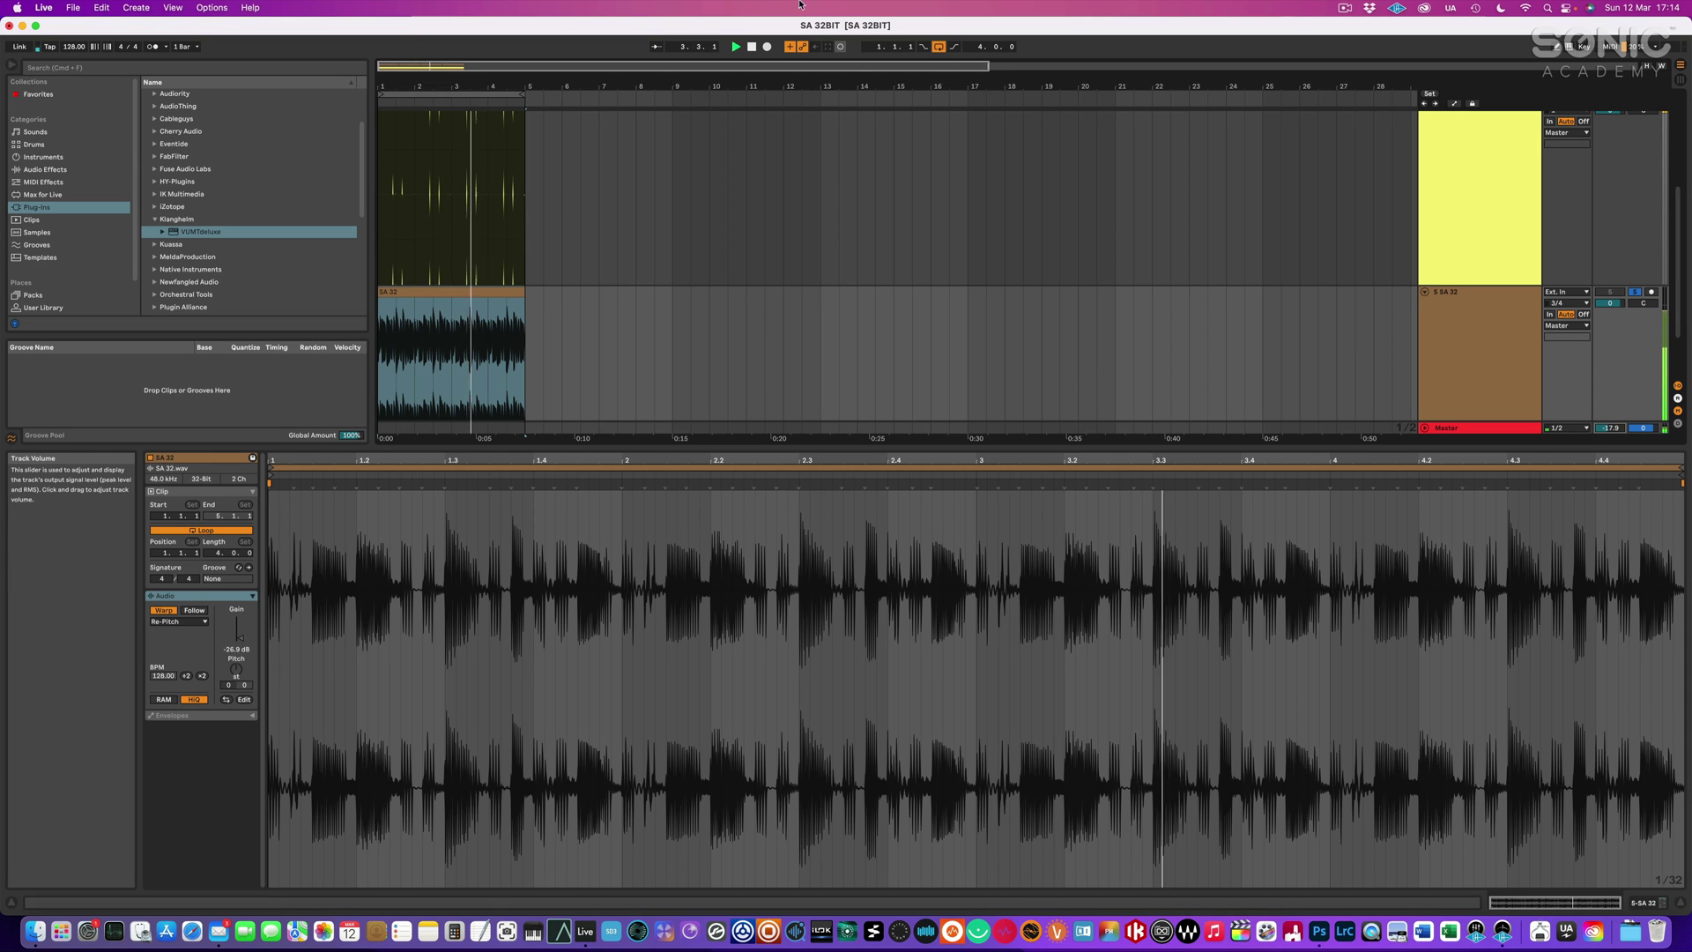
Solo the SA 24 track, open its clip, and lower the clip gain to about -11.6 dB.
scroll(1422, 256, up, 5)
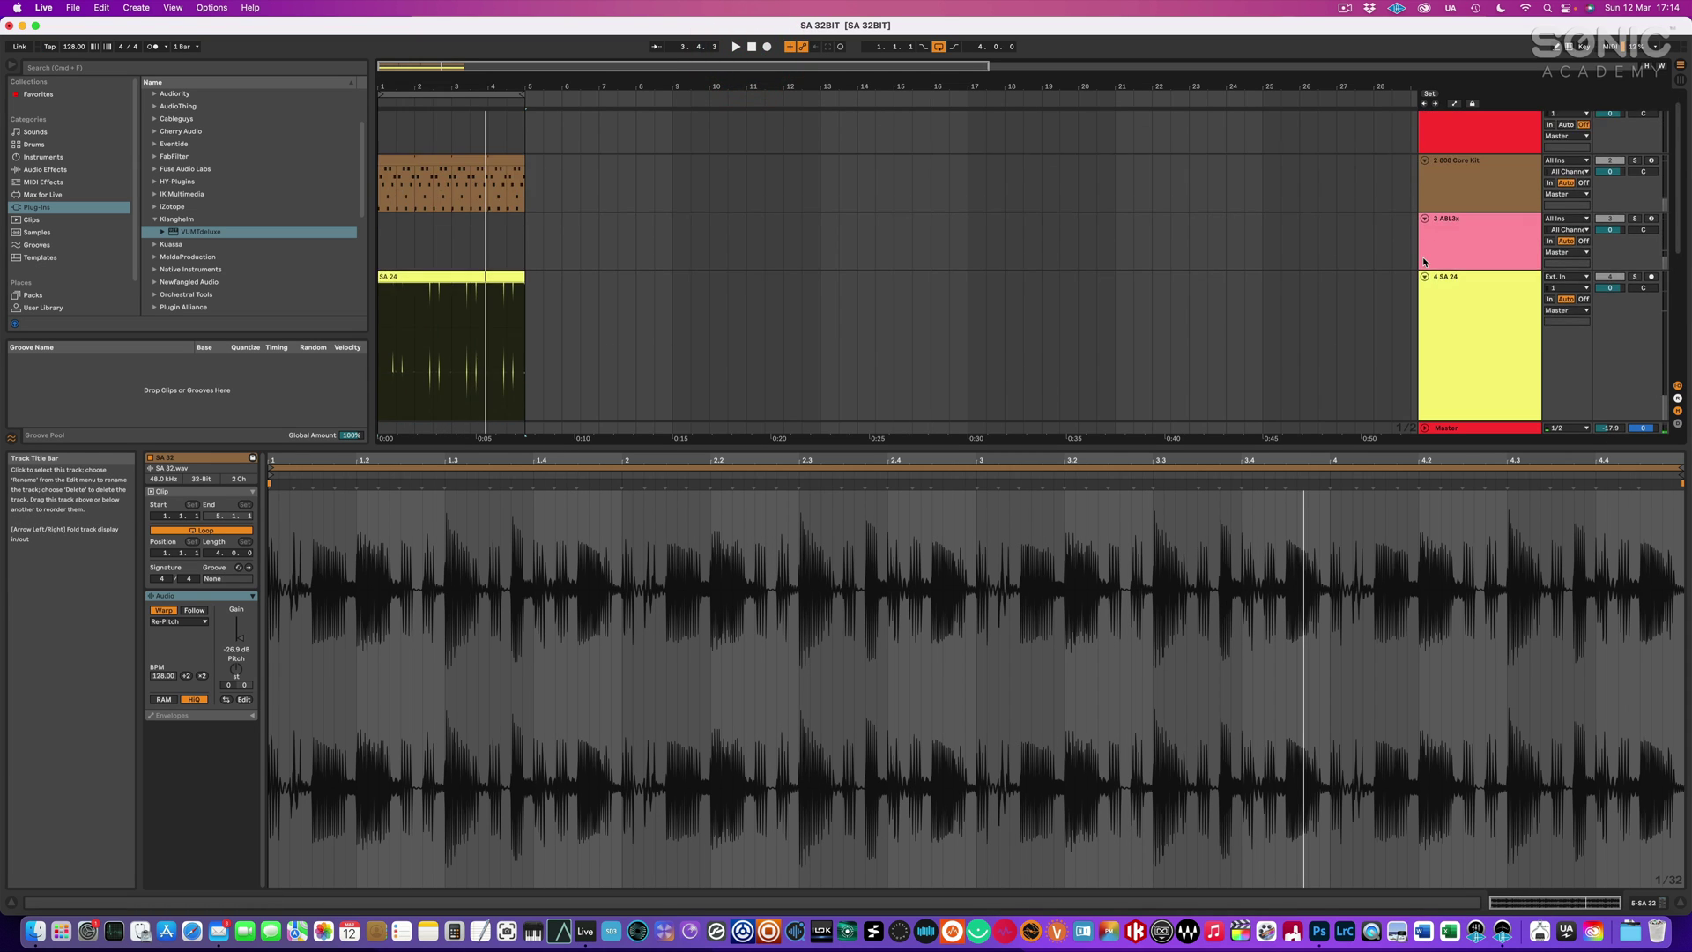
scroll(1422, 257, down, 3)
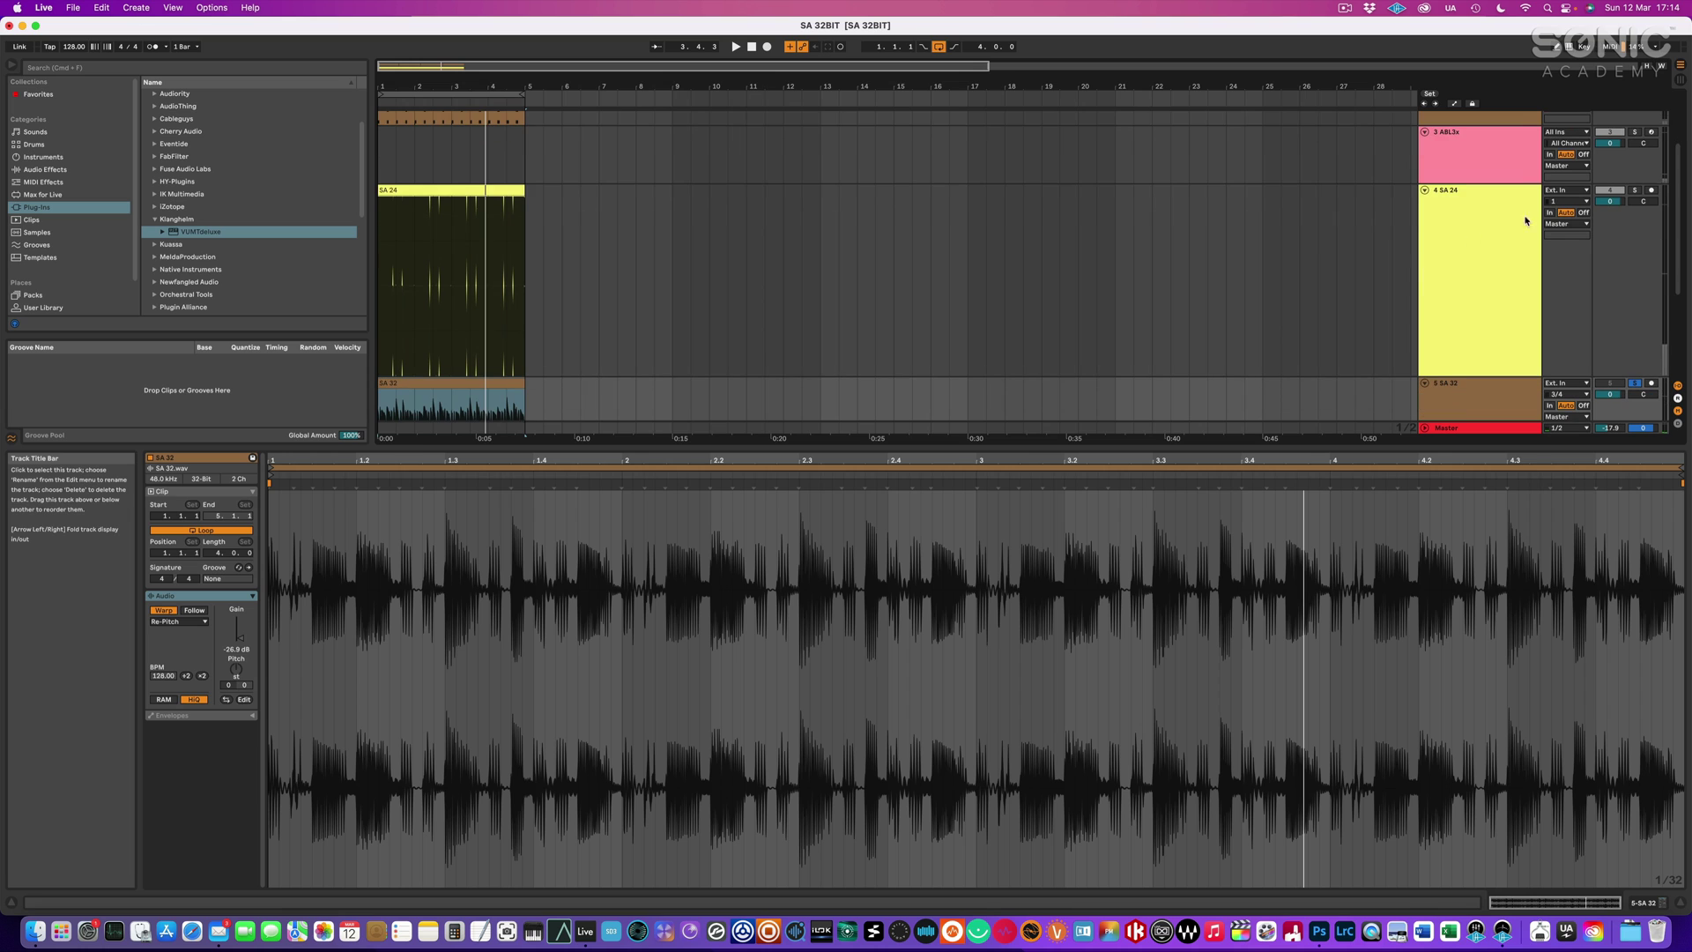
click(1633, 193)
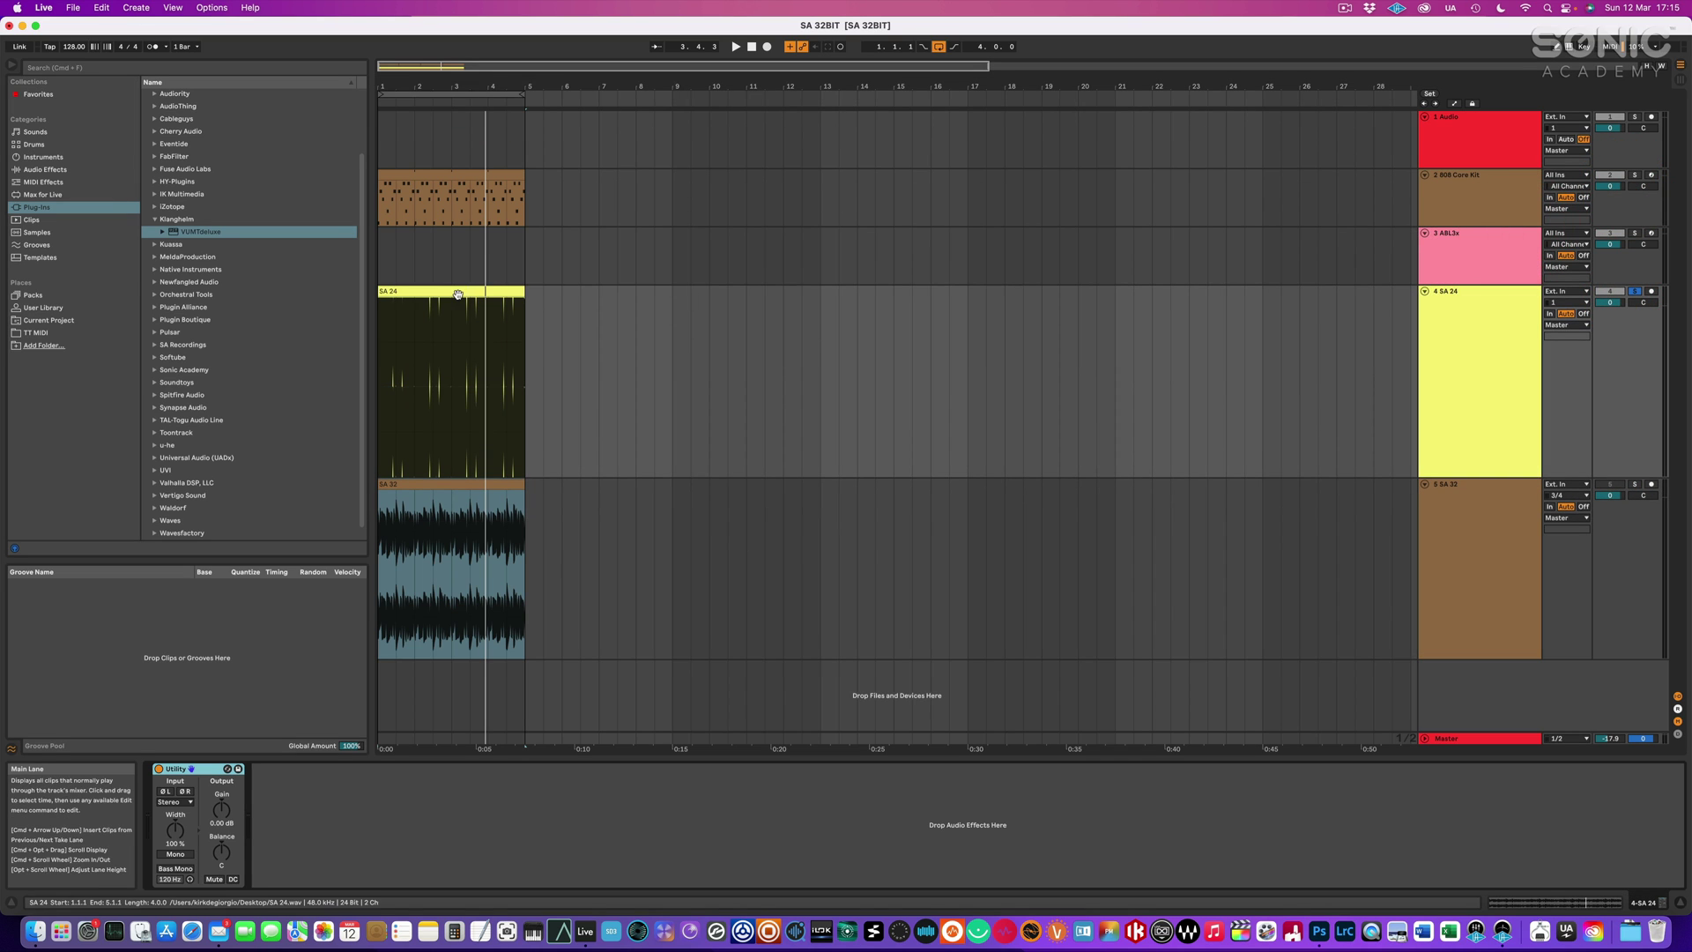
double_click(458, 294)
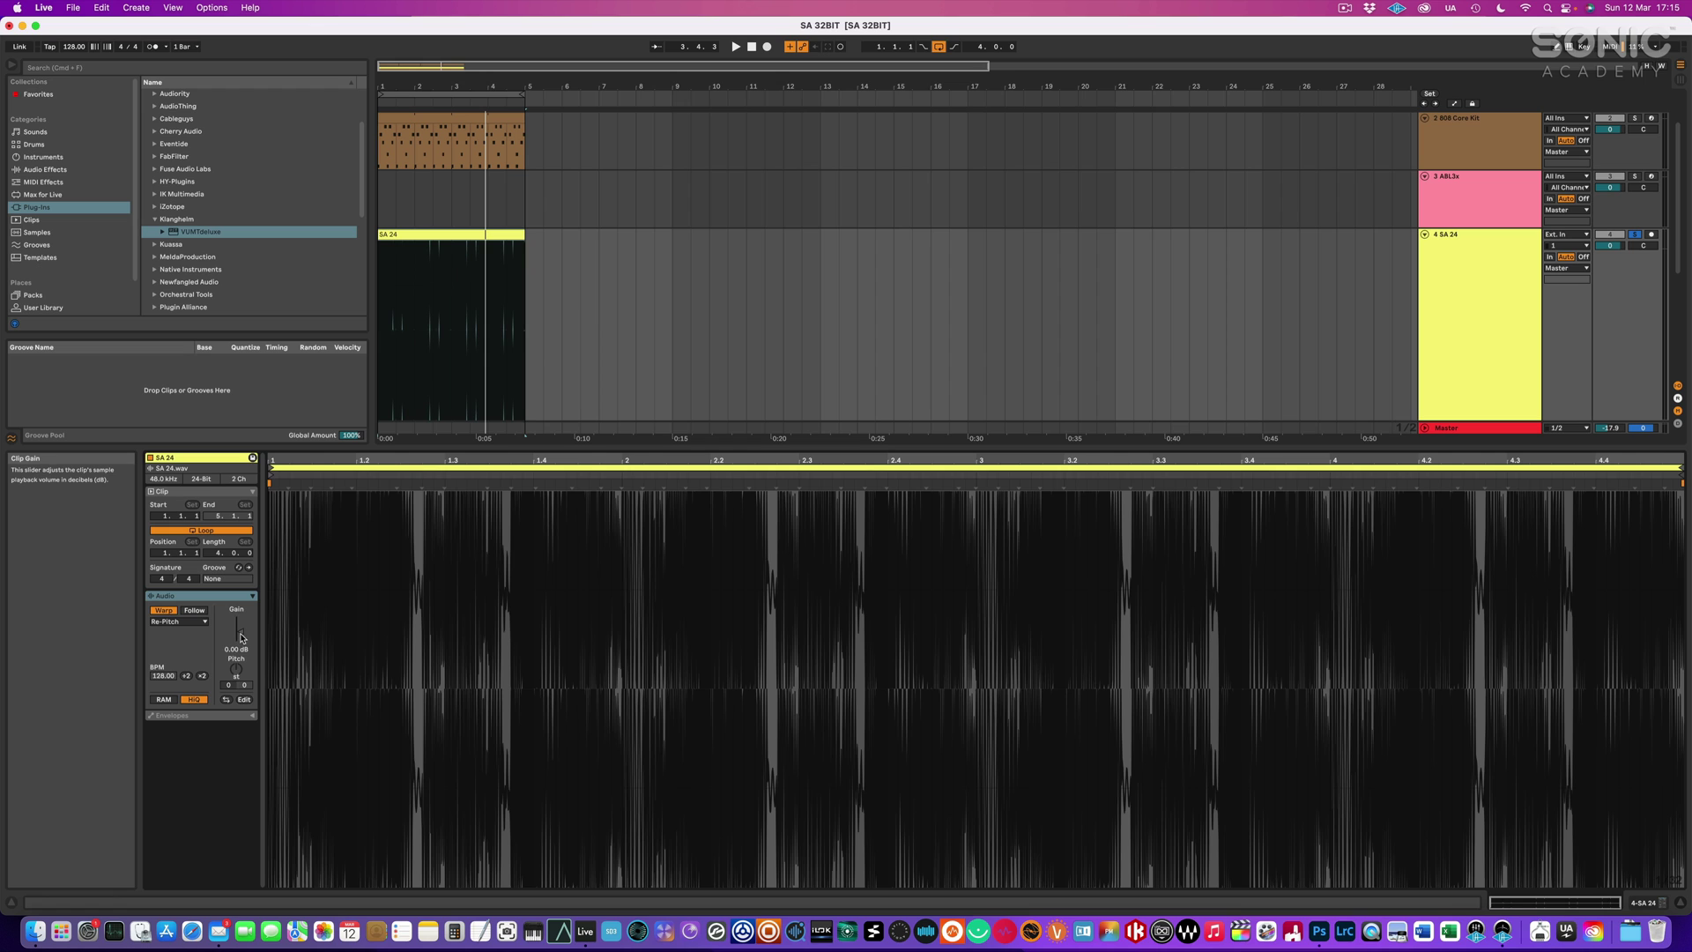
drag(242, 637, 242, 674)
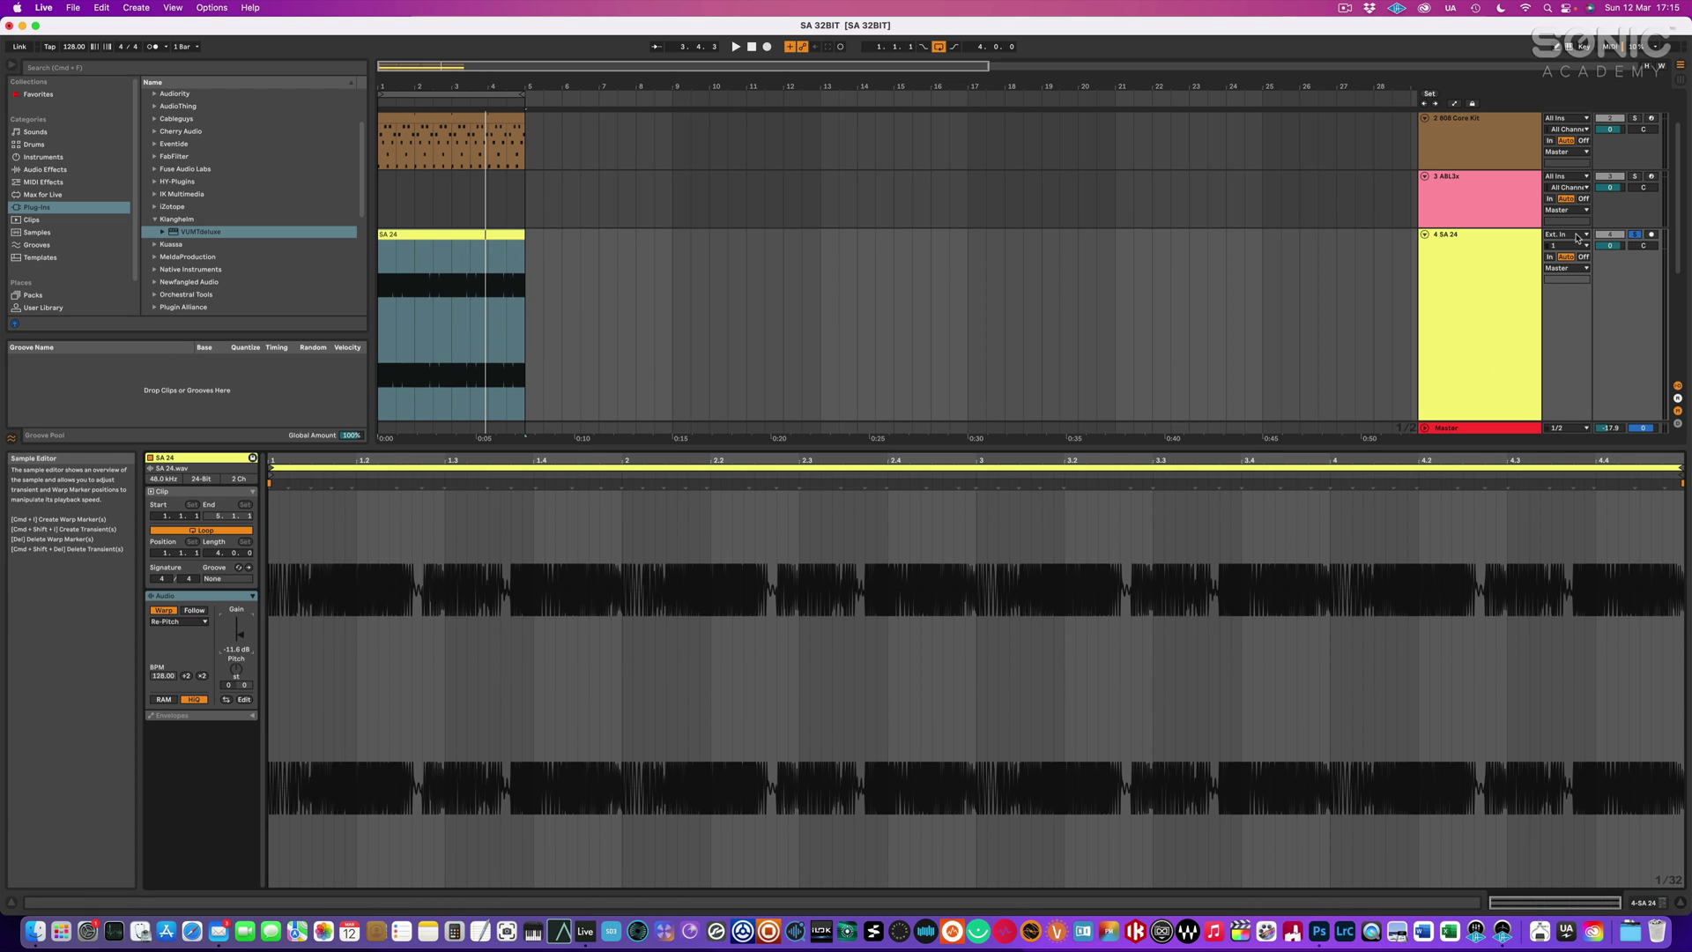
Audition the gain-reduced SA 24 recording on its own, stop playback, and shrink the enlarged clip view.
click(1635, 176)
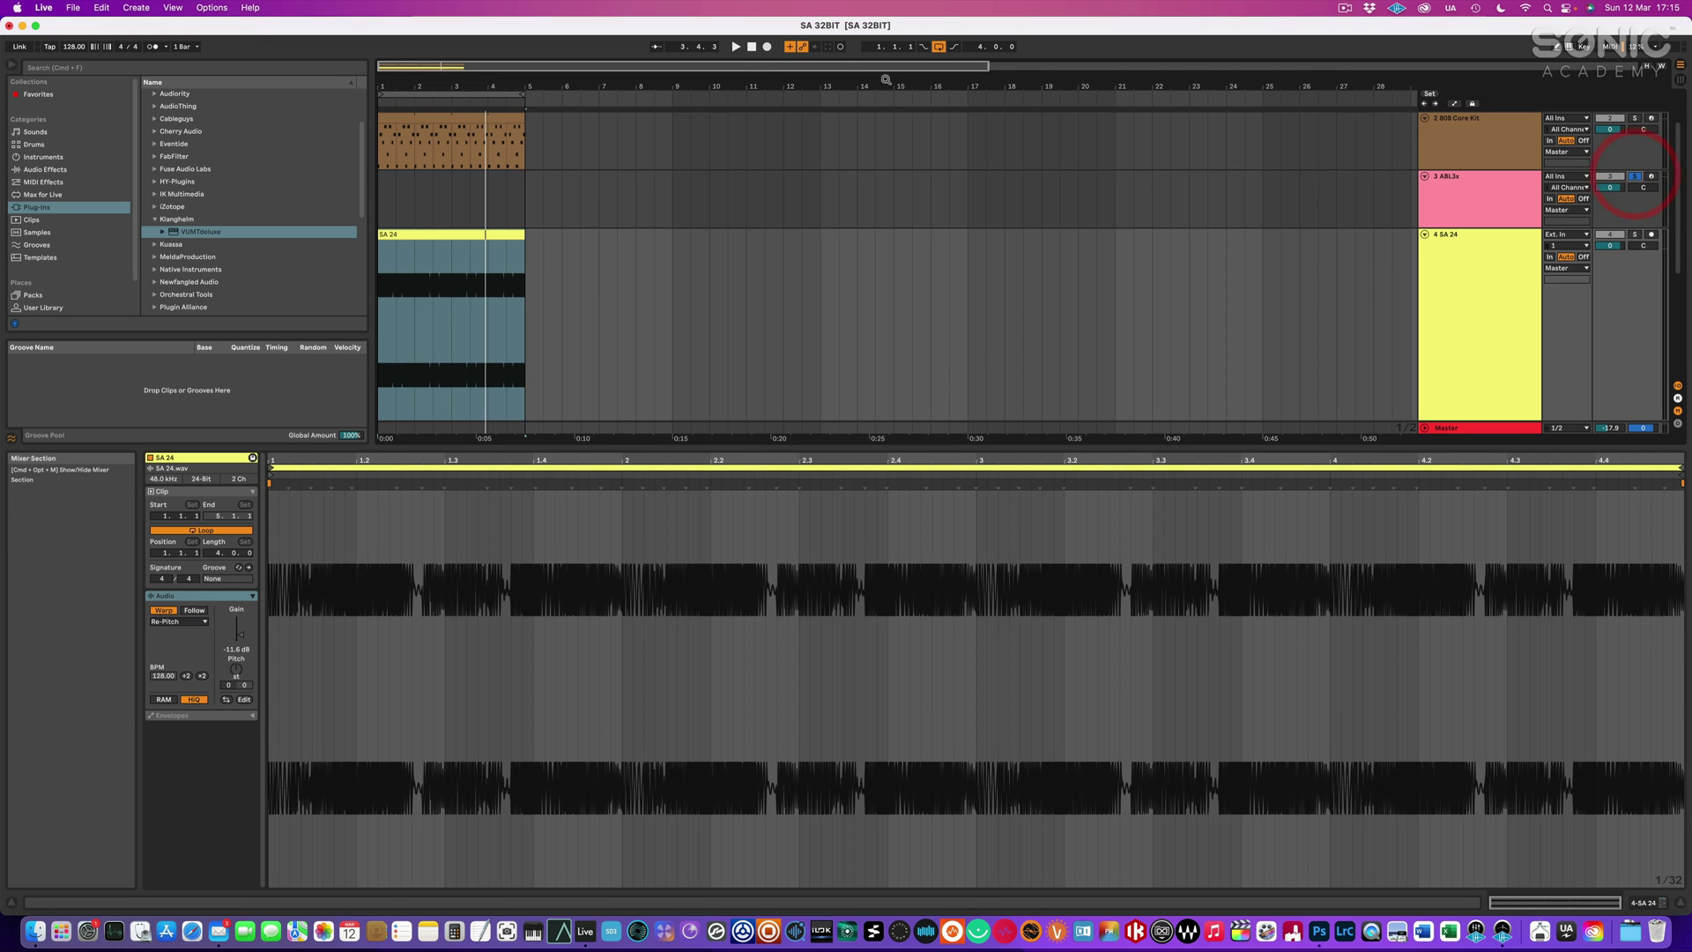
click(750, 48)
click(736, 47)
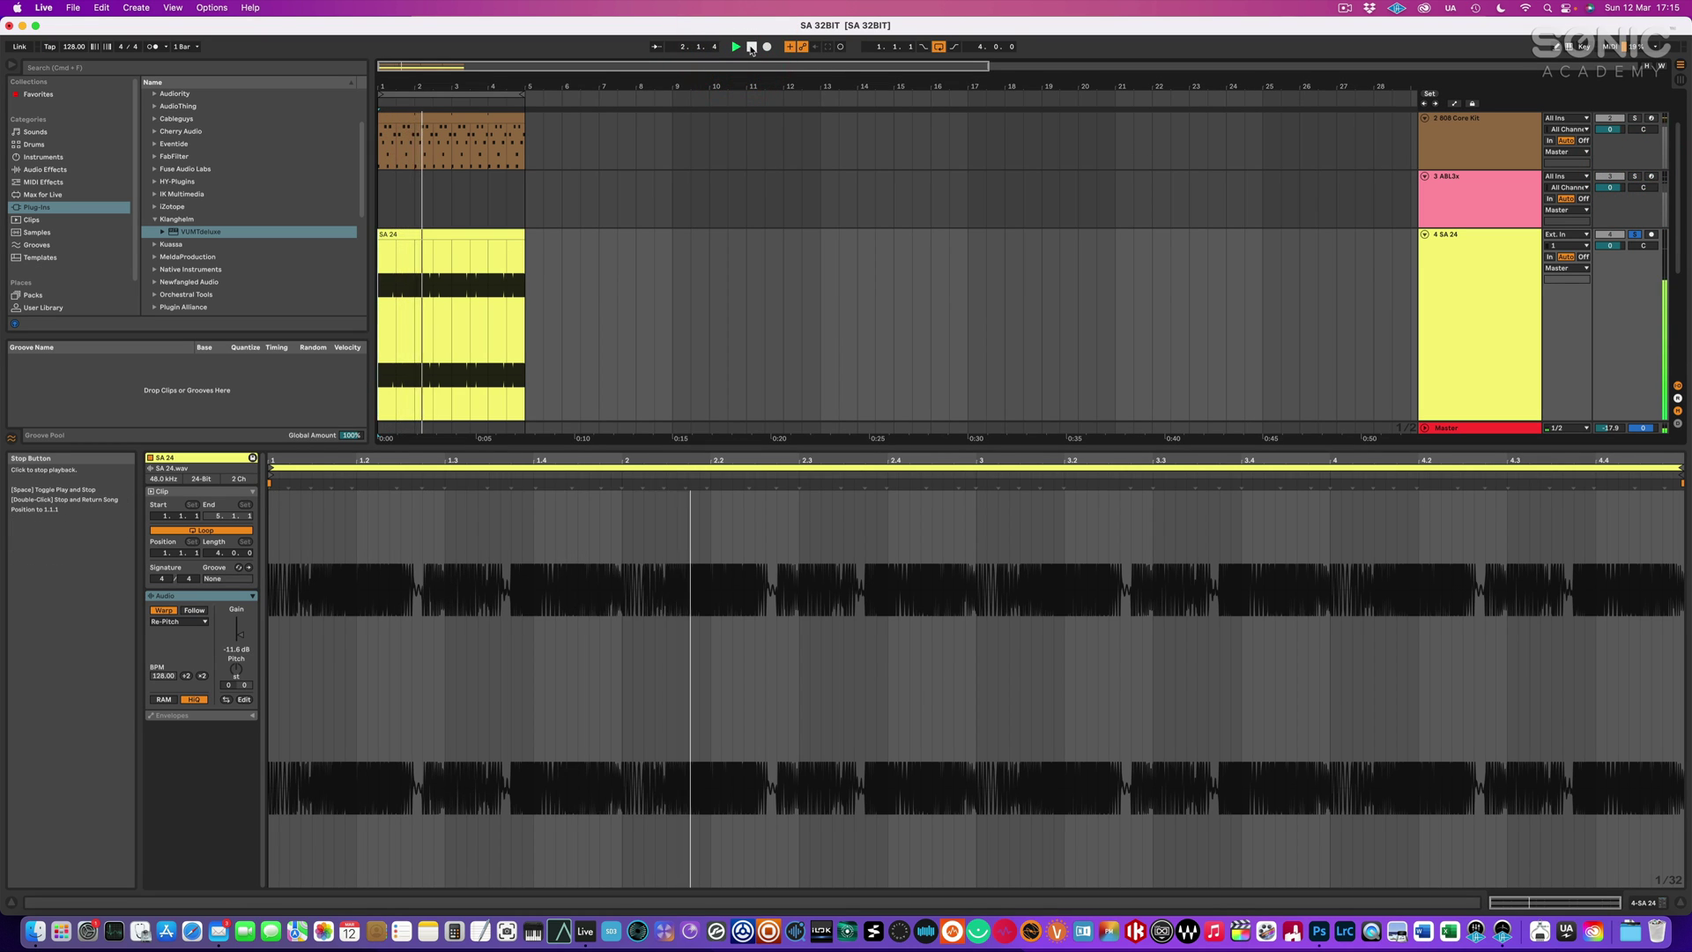
double_click(751, 47)
drag(964, 446, 961, 742)
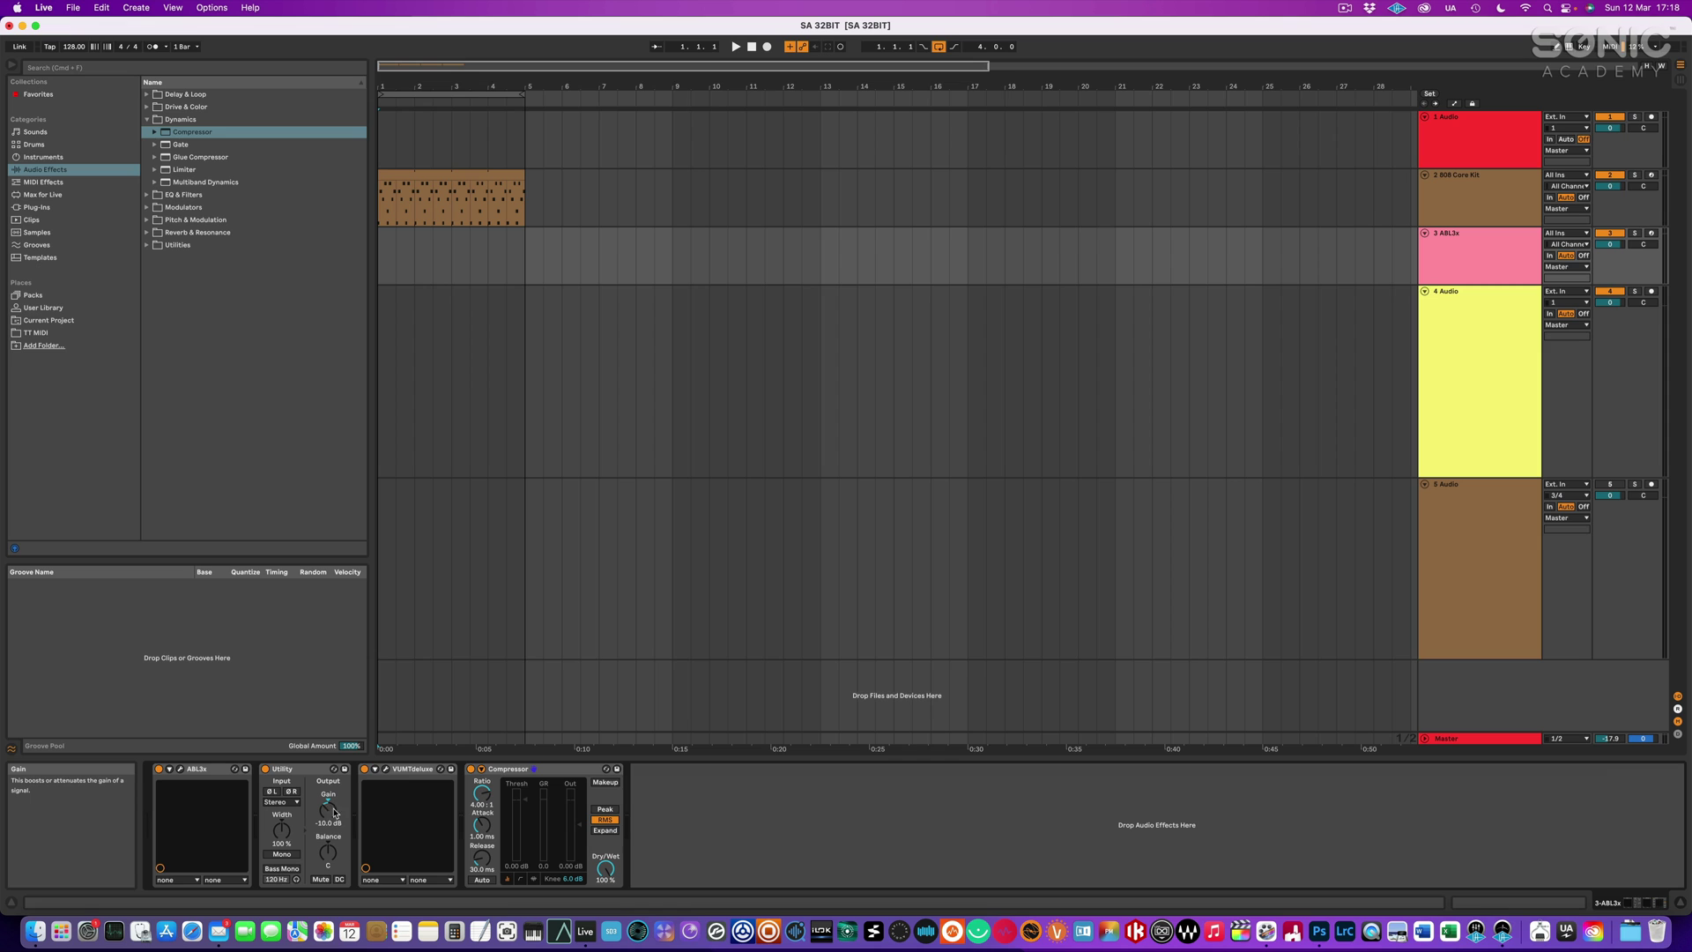
Open the VUMTdeluxe meter on the ABL3x track and play the arrangement to check the level feeding the Compressor.
click(385, 768)
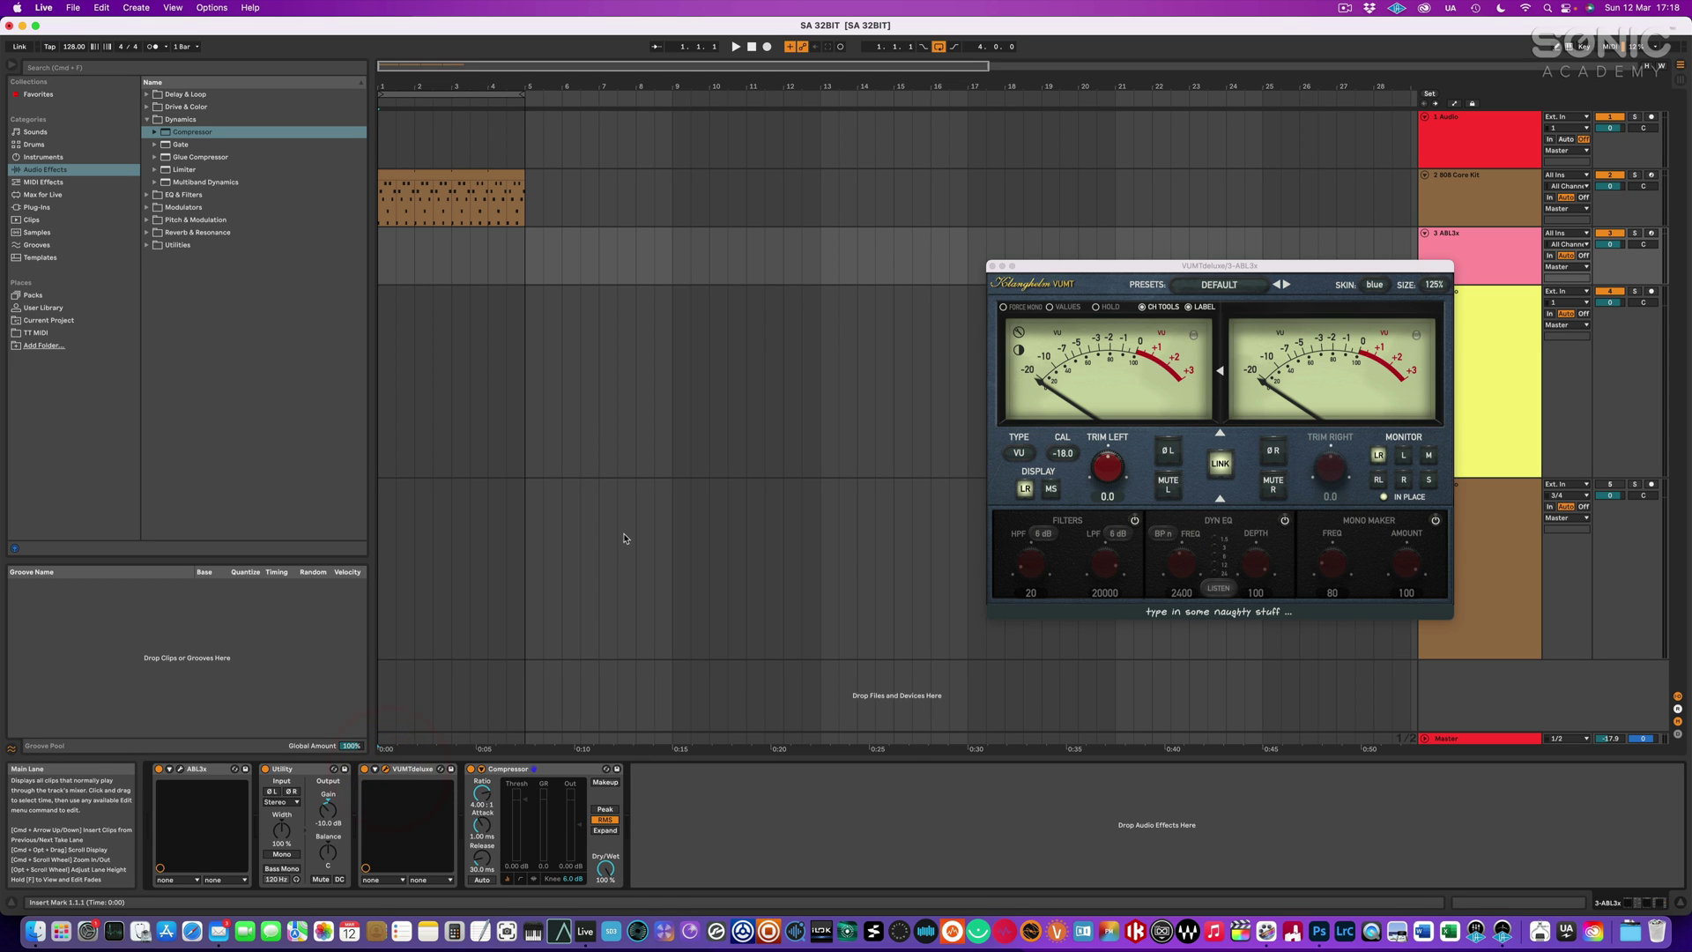
click(743, 48)
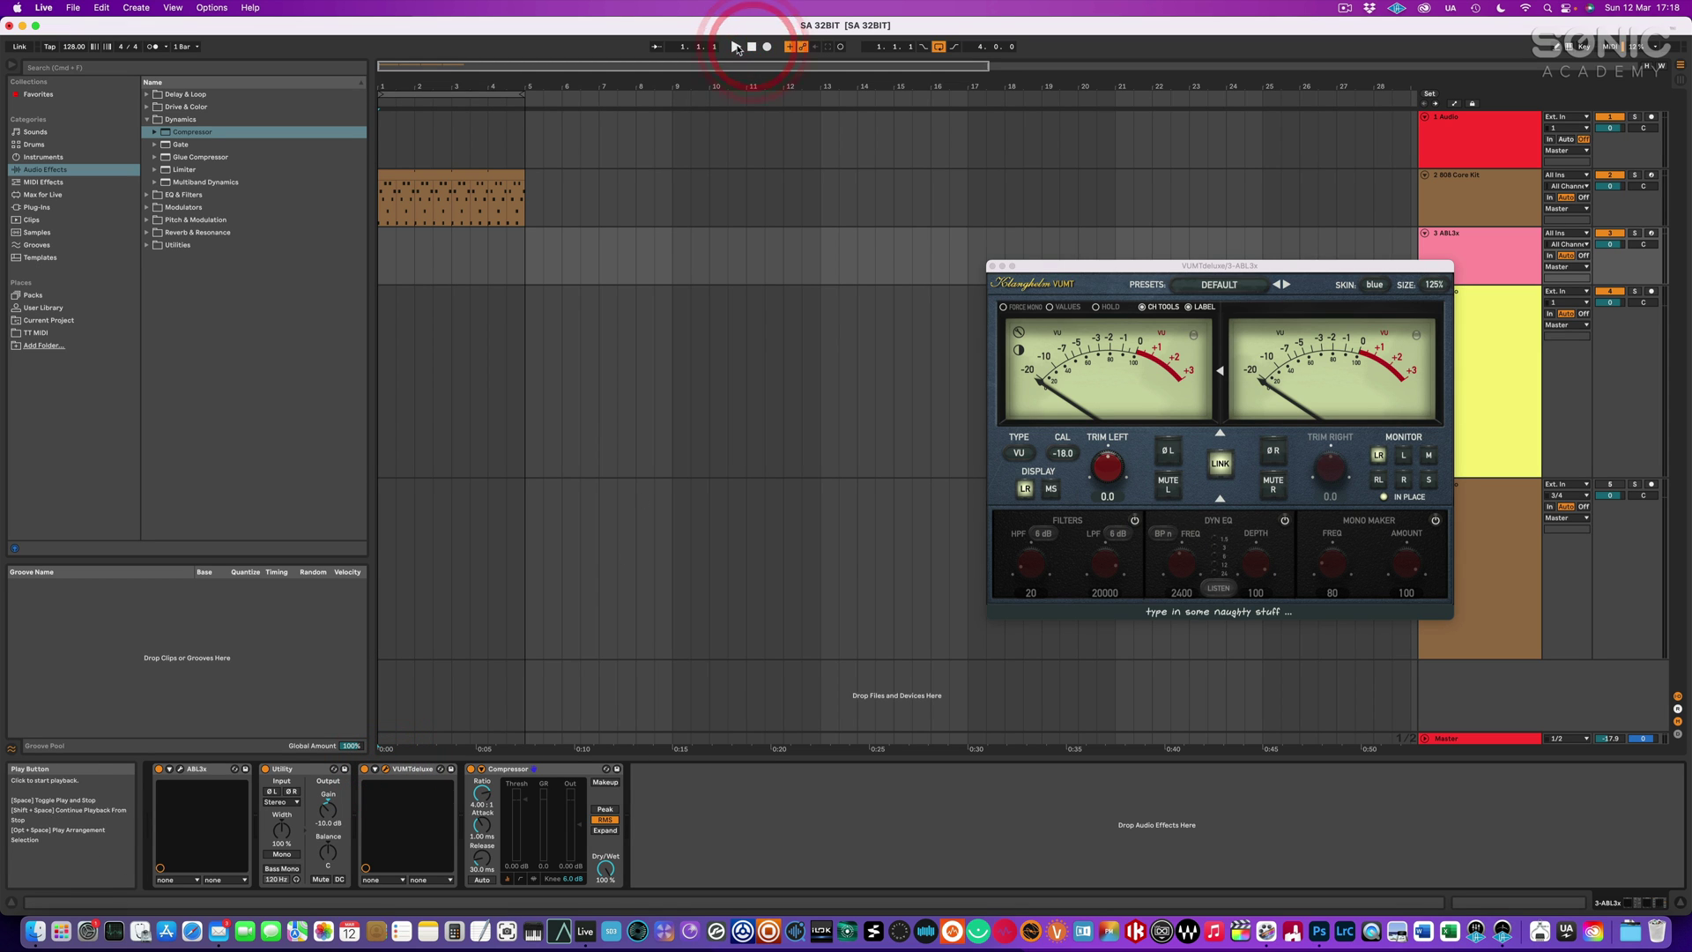
key(space)
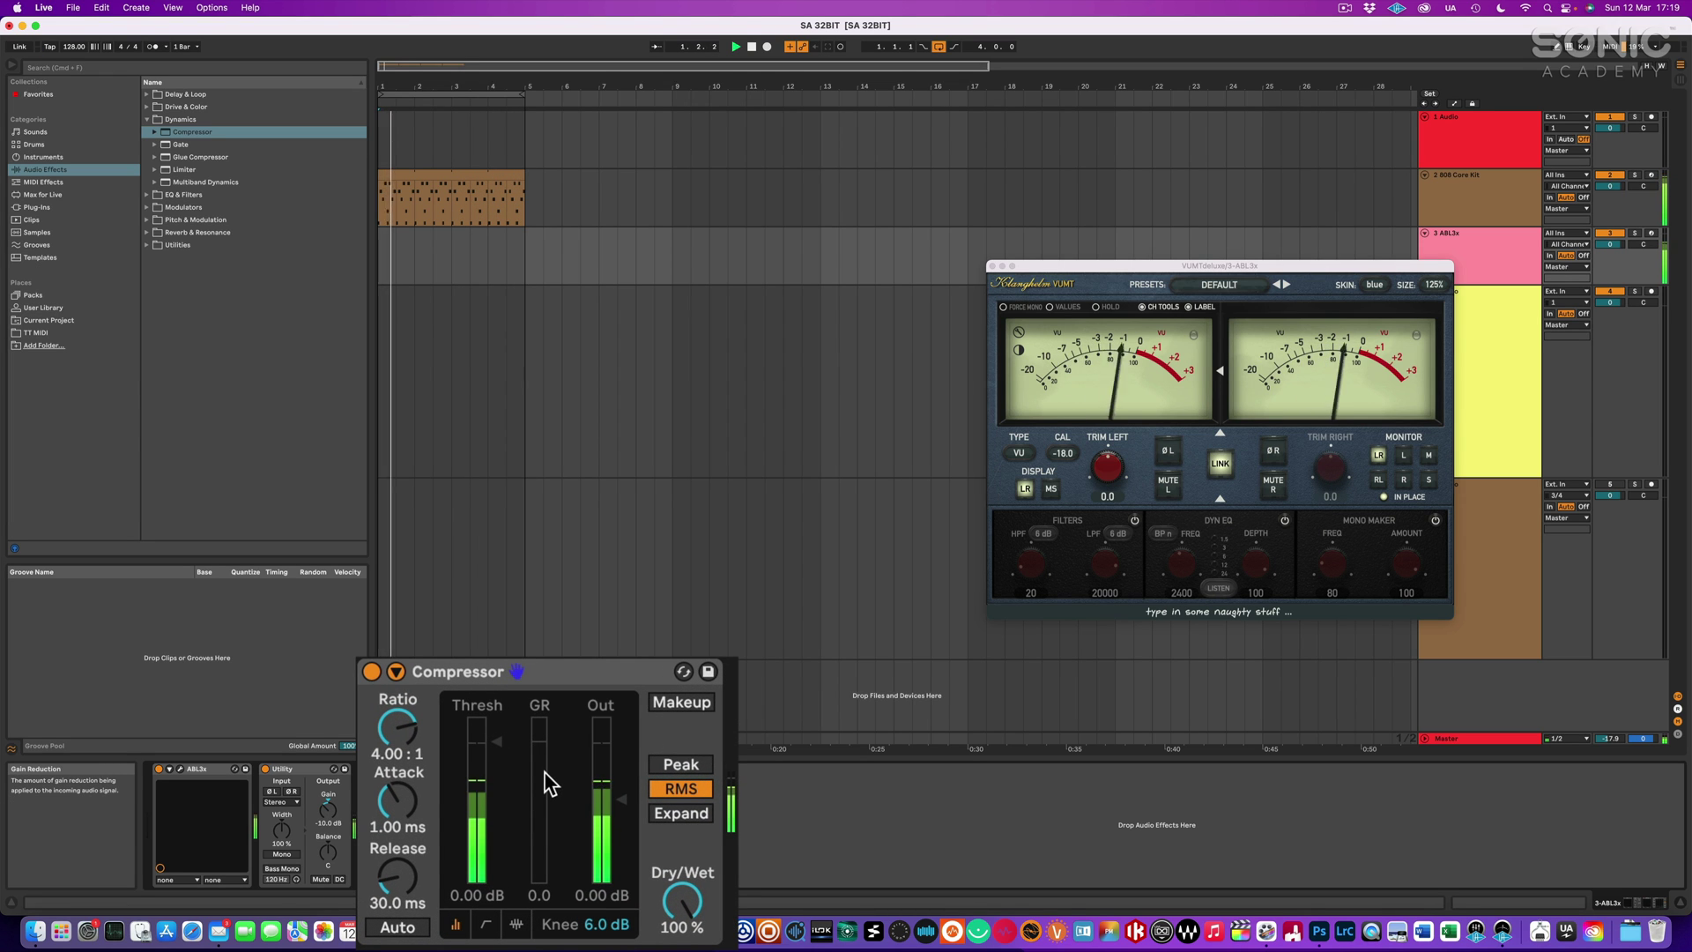
Set the ABL3x Compressor to Peak mode with a 0.07 ms attack, 11.8 ms release and -16.8 dB threshold.
click(681, 764)
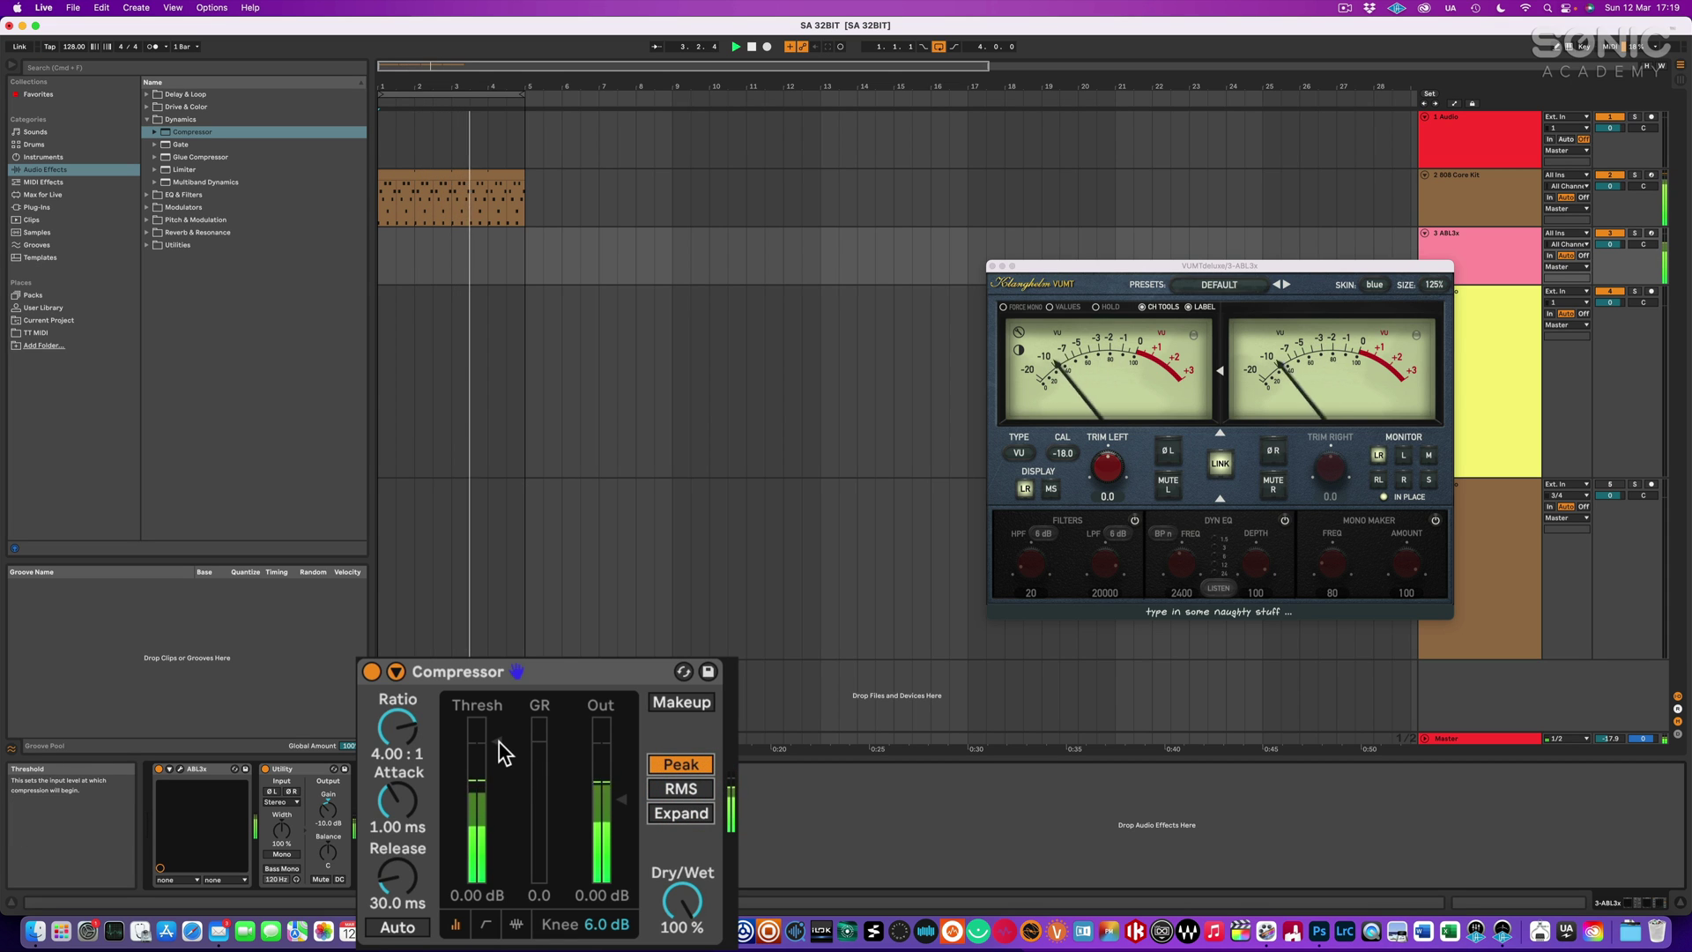
drag(402, 888, 402, 911)
drag(397, 800, 398, 827)
drag(492, 756, 491, 812)
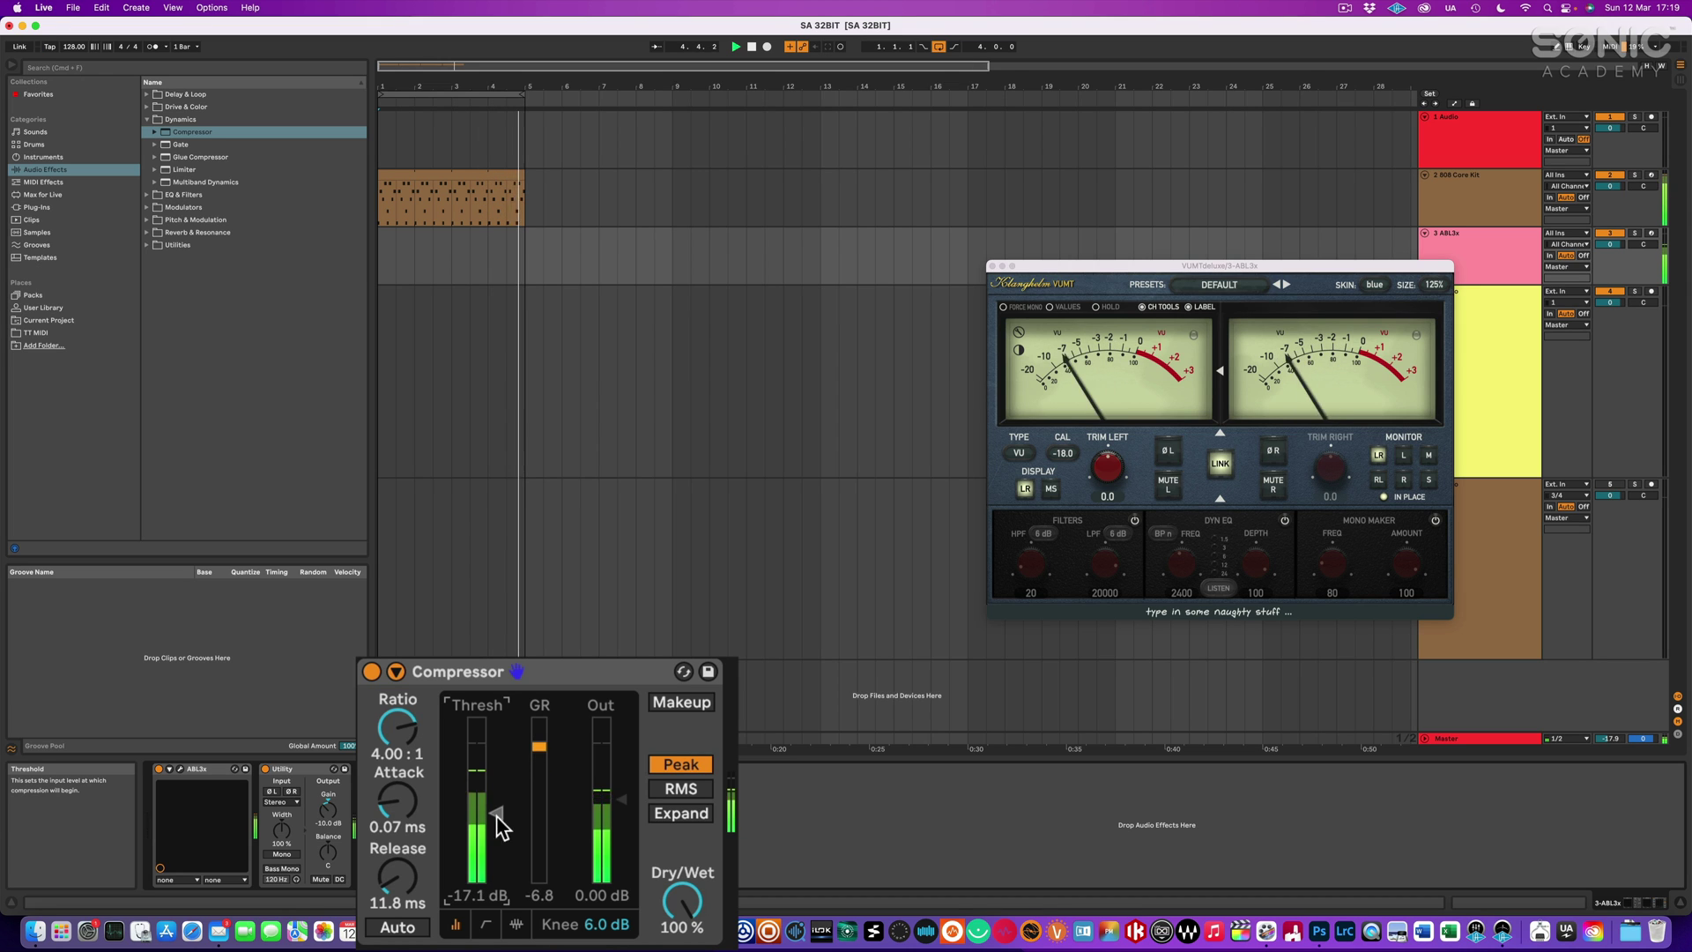
drag(502, 821, 502, 820)
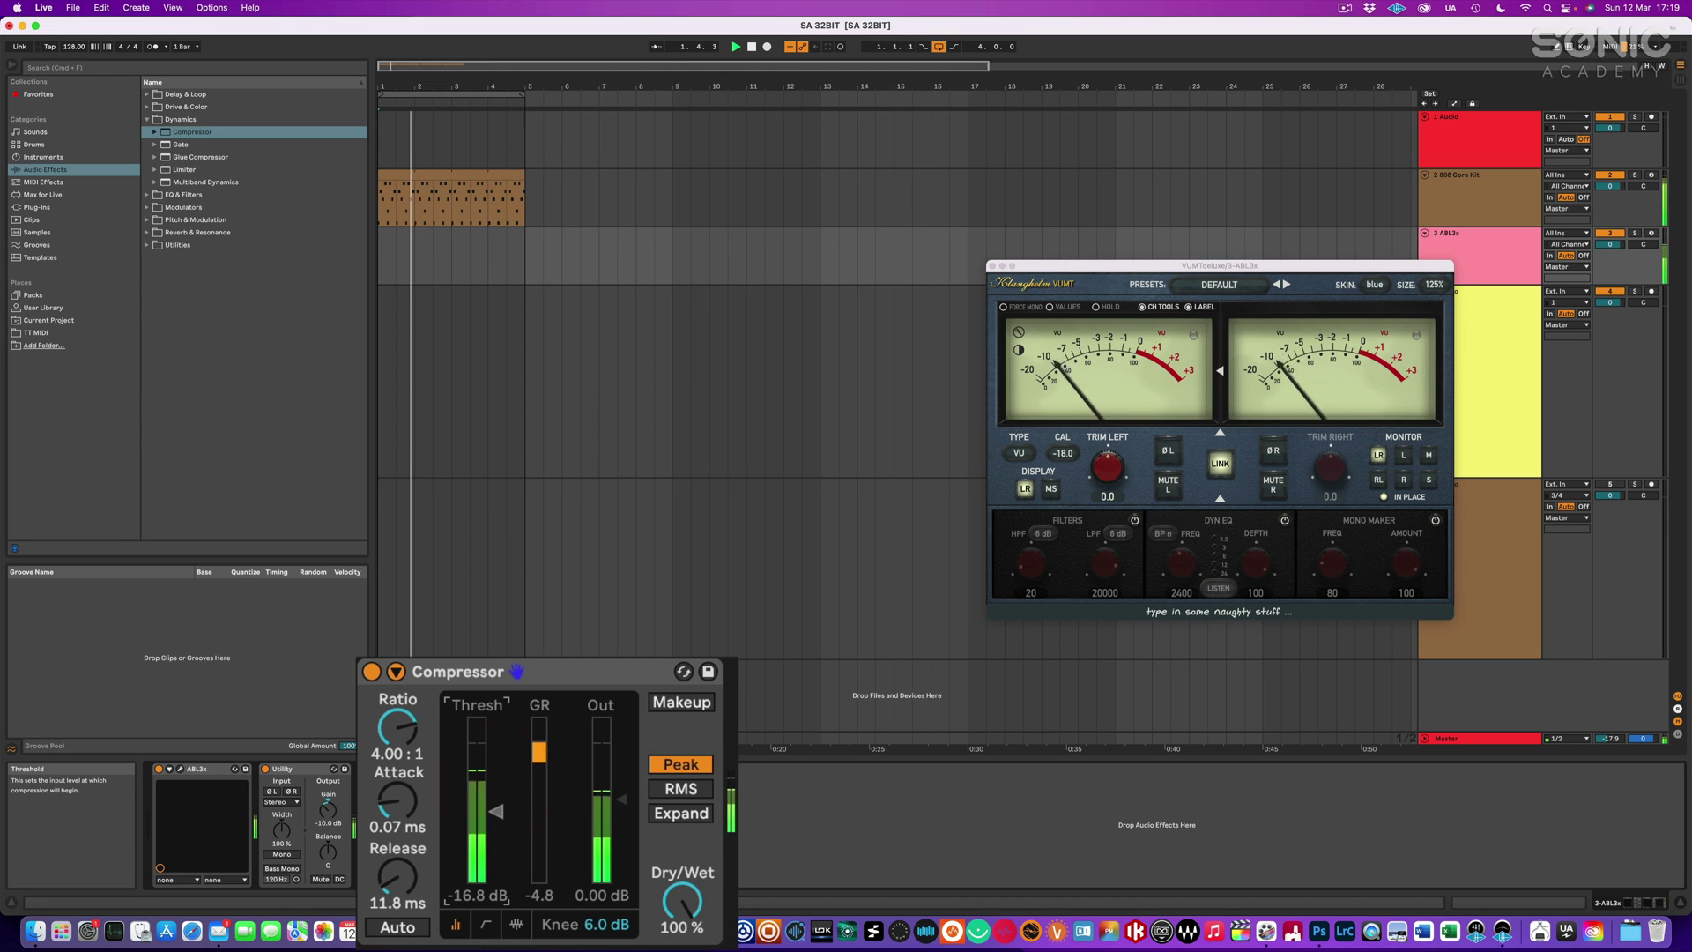
Raise the Compressor's output gain to make up the lost level, close the VUMTdeluxe window, and stop playback.
drag(625, 806, 626, 784)
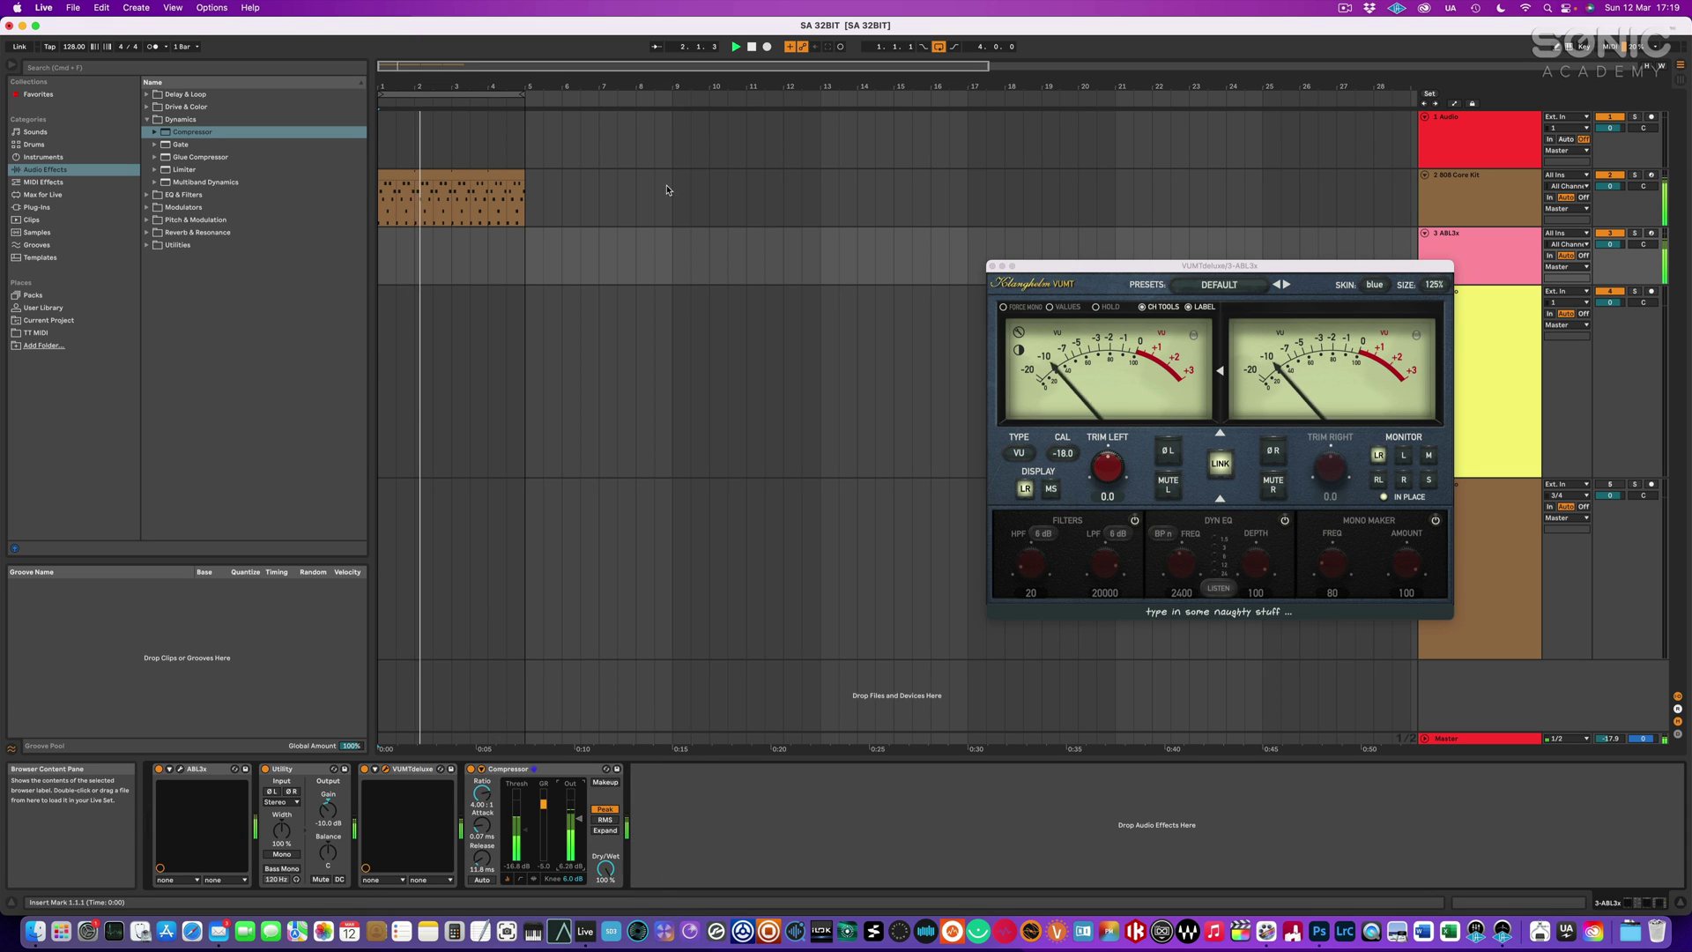
click(992, 265)
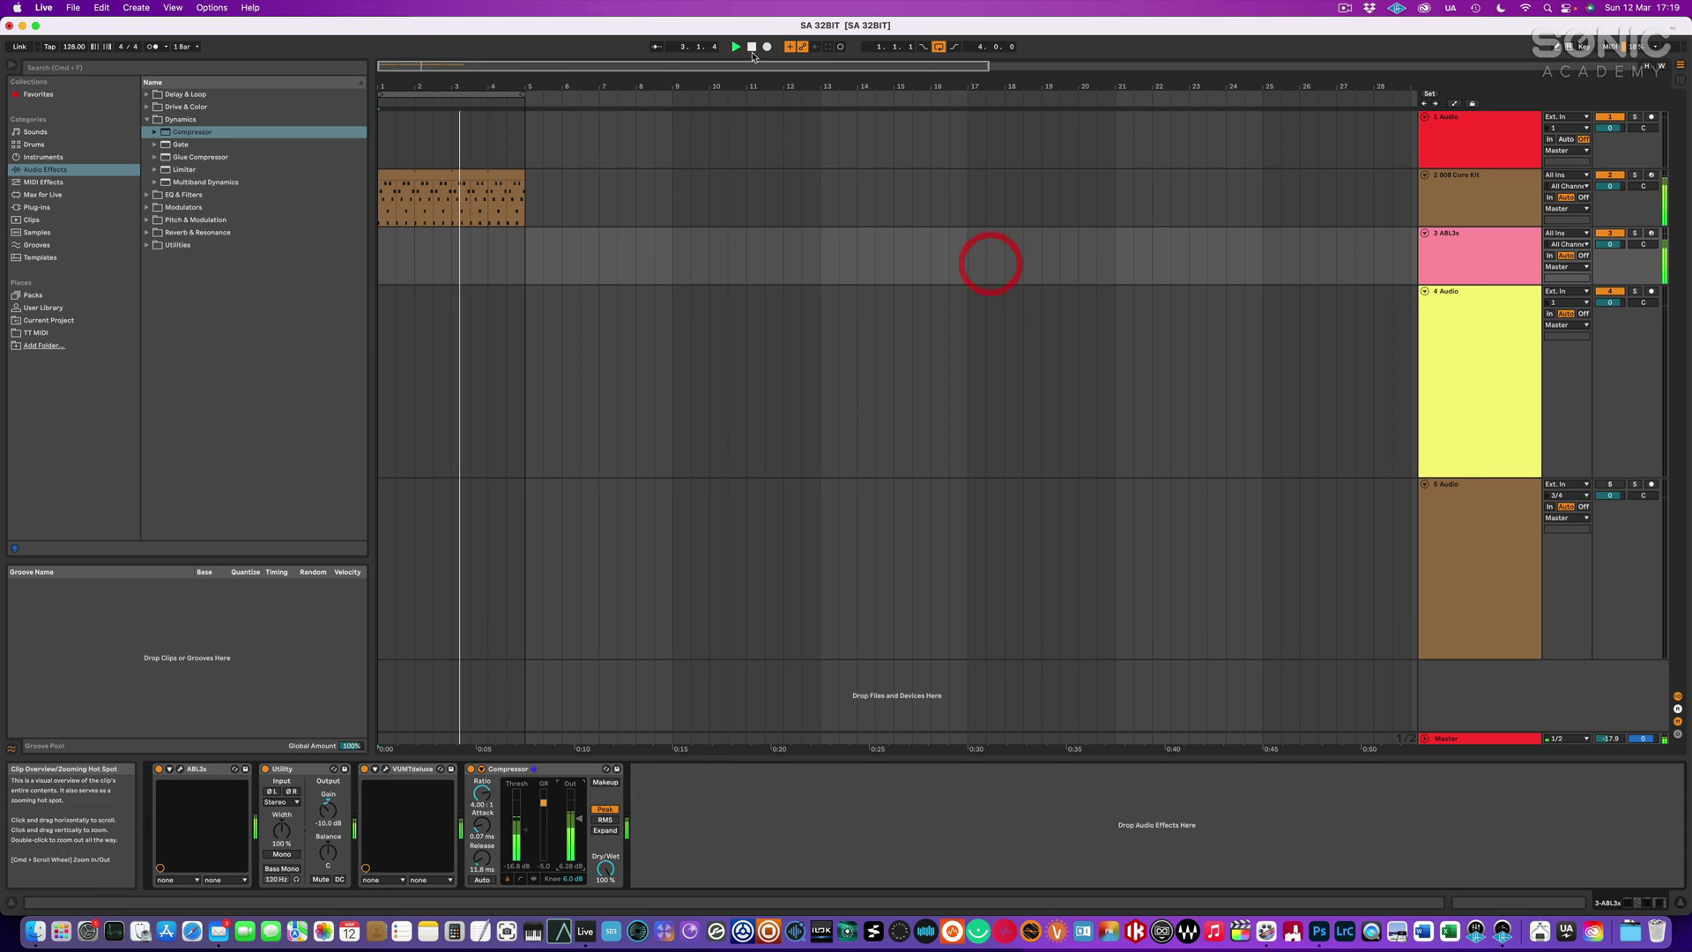
click(754, 49)
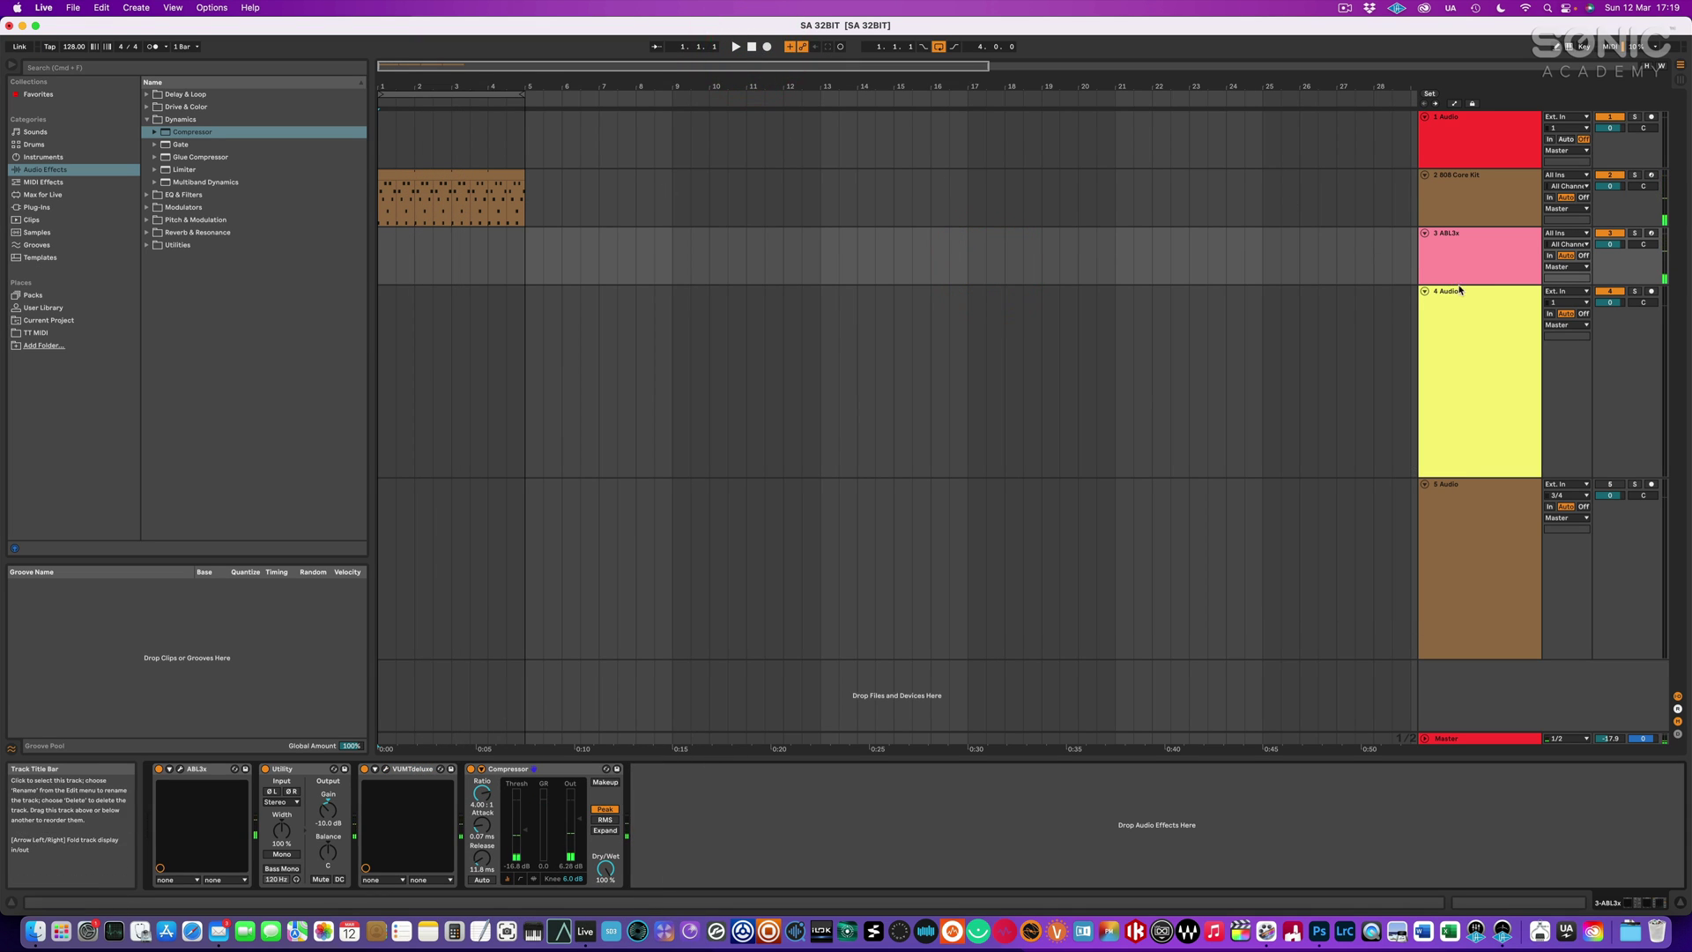
Route the ABL3x track's output to the 4 Audio track and arm 4 Audio for recording.
click(1583, 267)
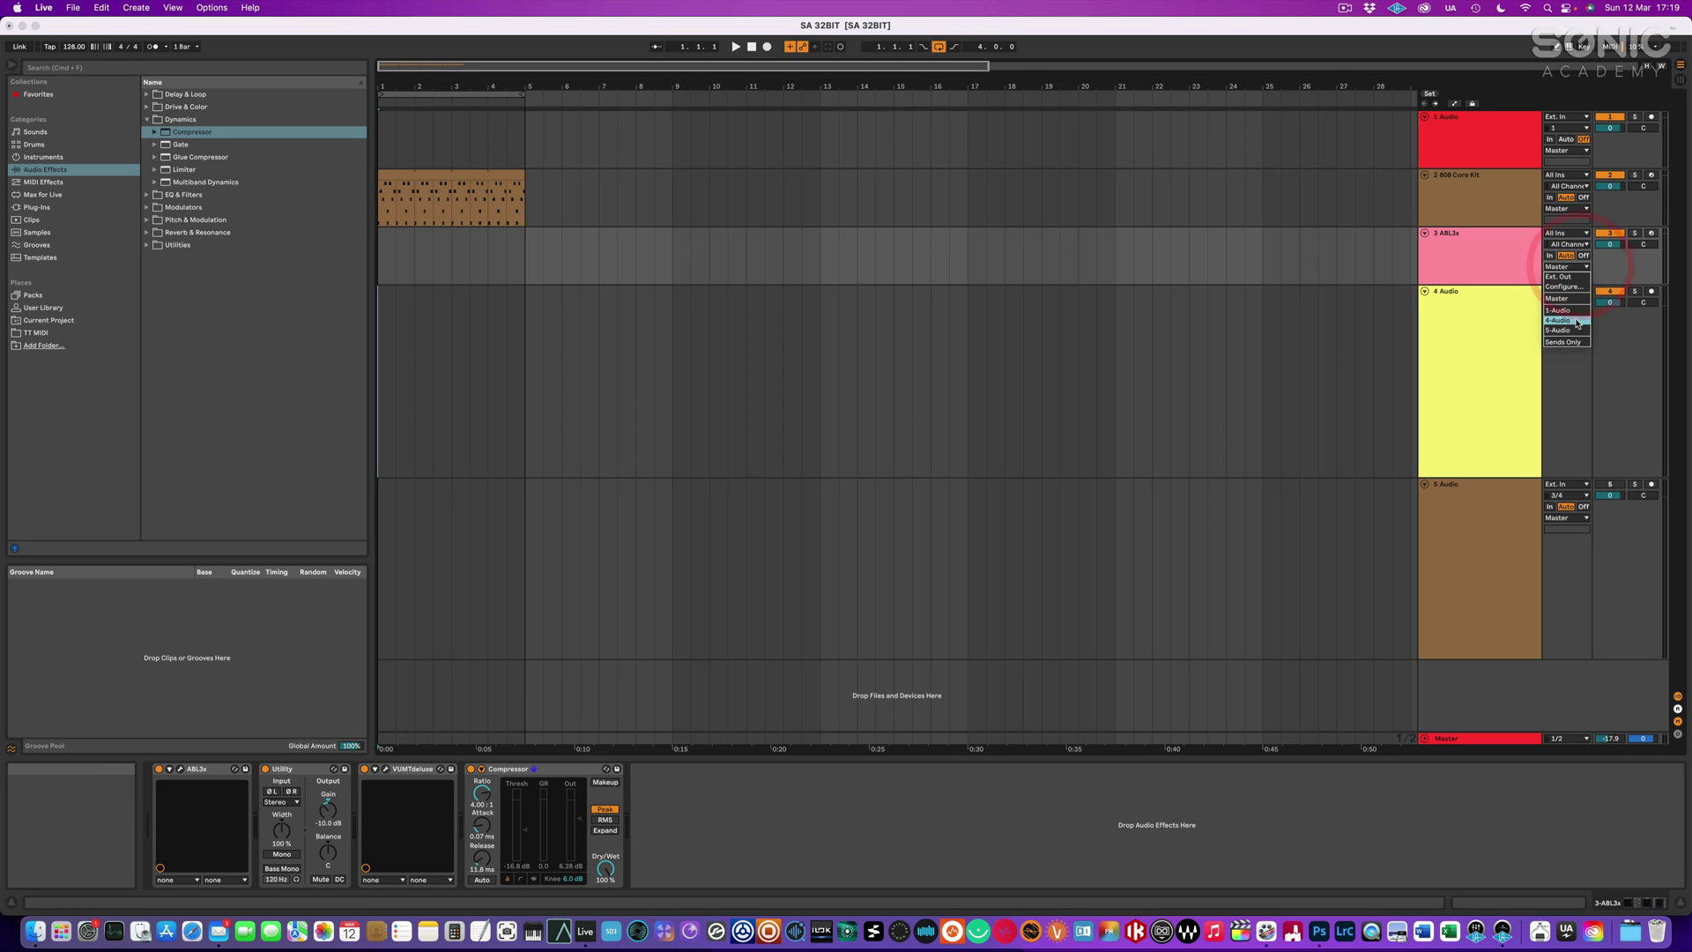
click(1583, 319)
click(1652, 290)
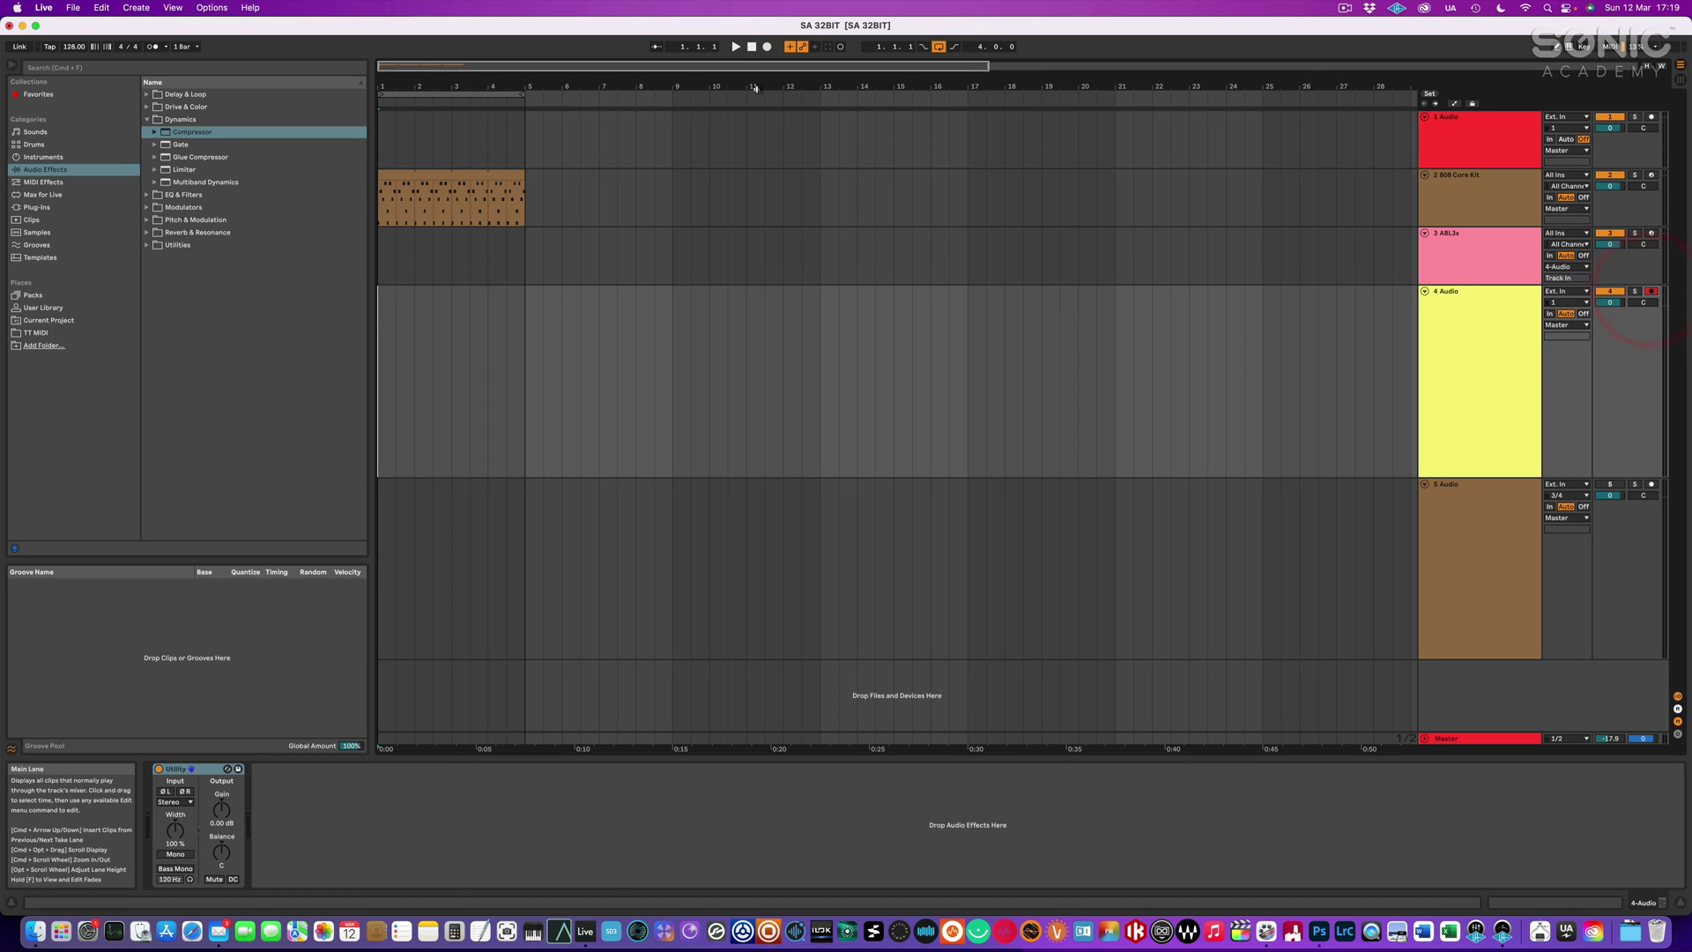
Record about three bars of ABL3x onto 4 Audio and move the recorded clip to the start of 5 Audio.
click(766, 48)
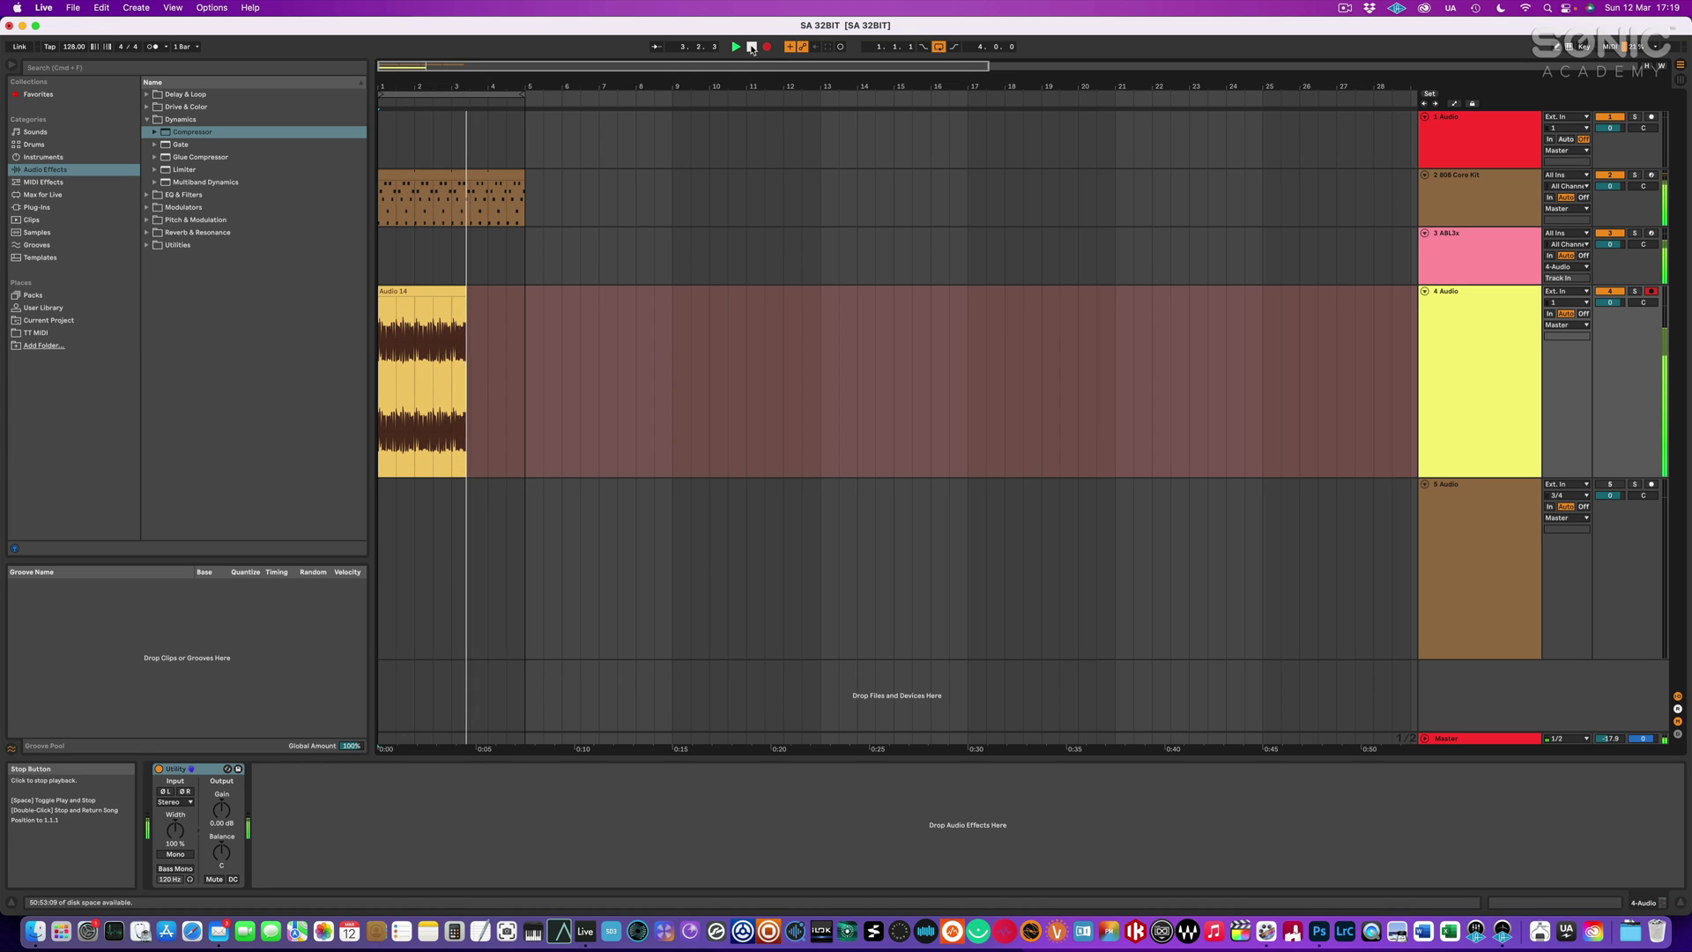
click(753, 49)
click(409, 292)
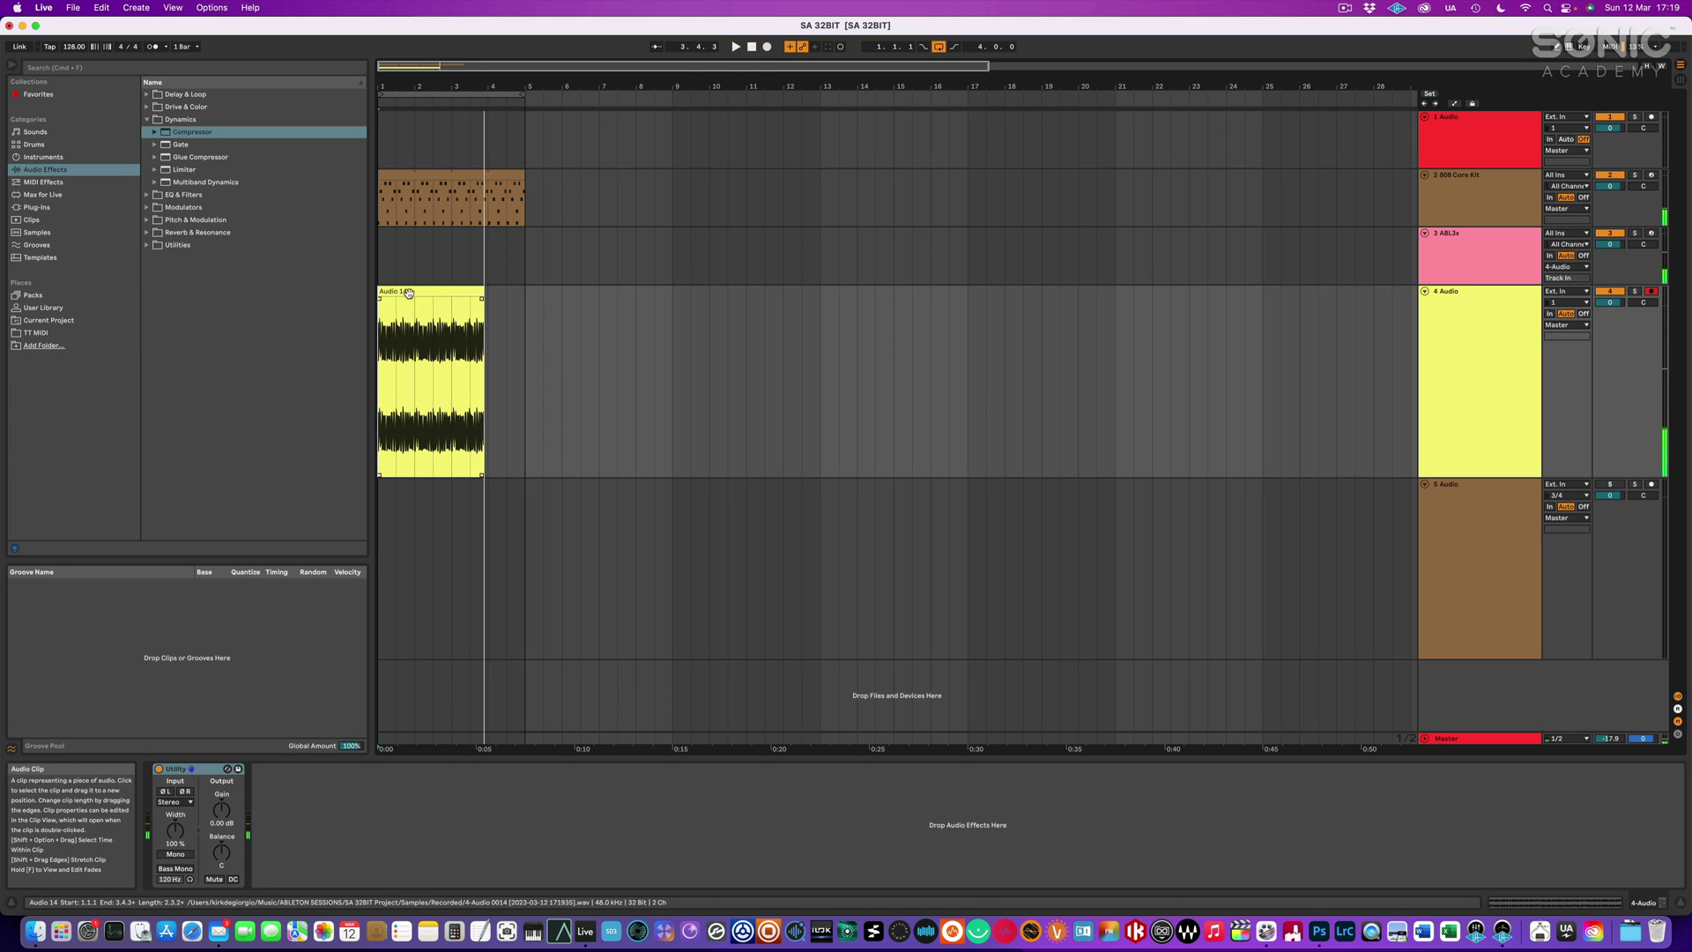
drag(409, 292, 405, 503)
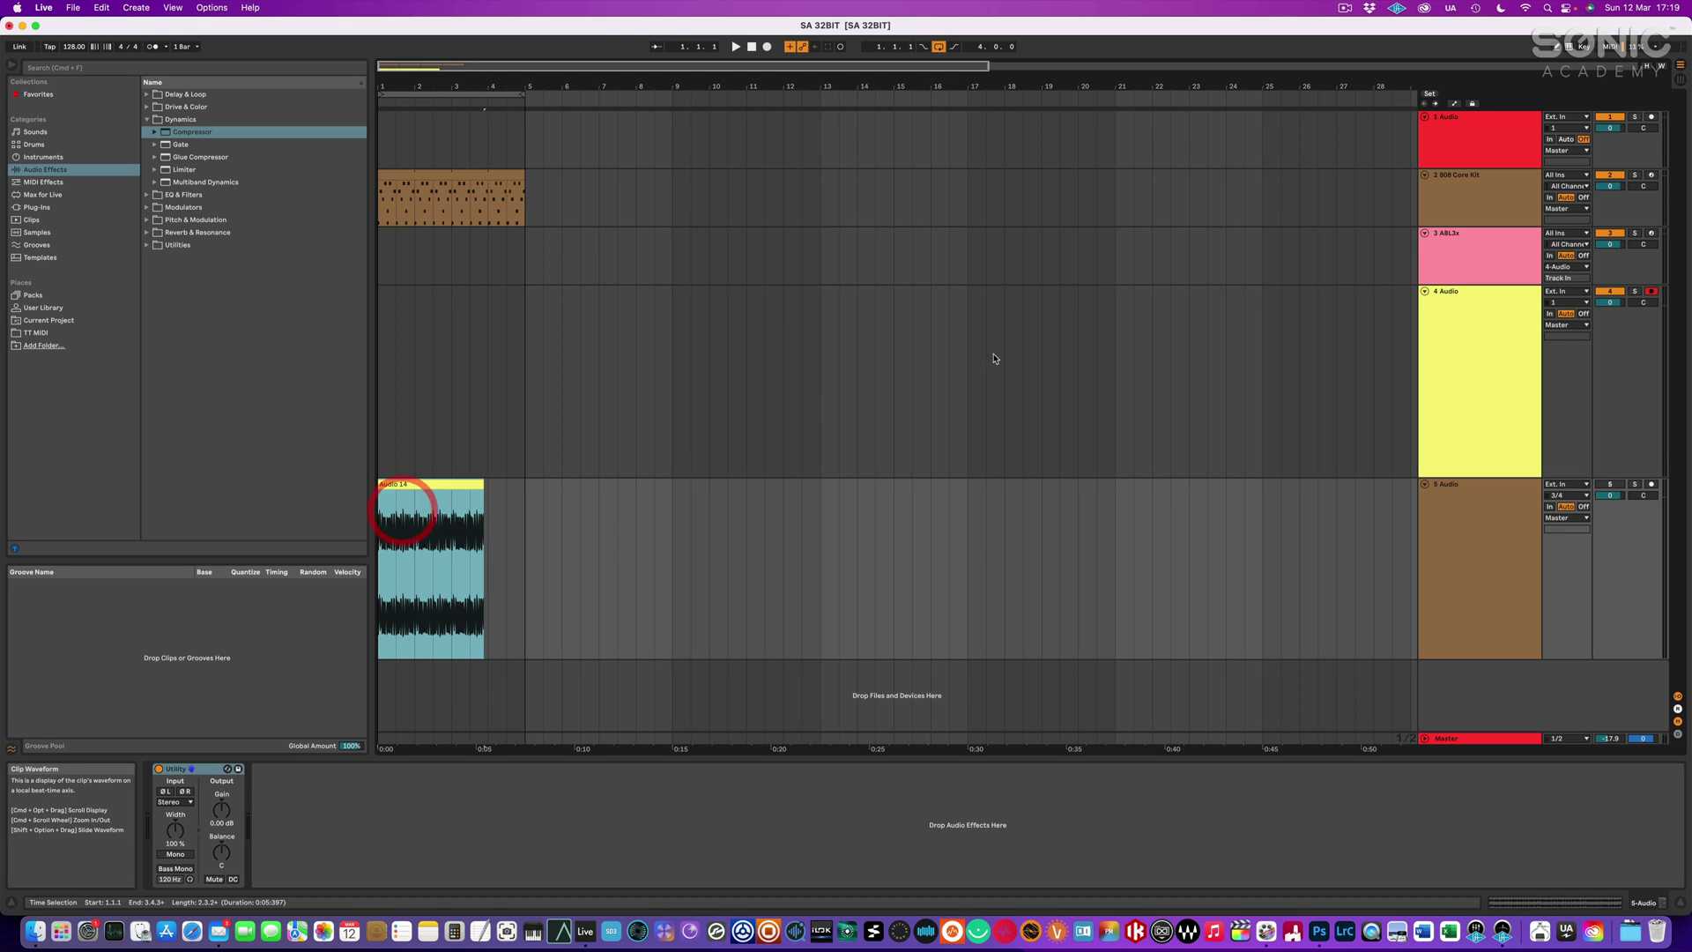
Boost the Utility gain on ABL3x to about 16 dB and set the Compressor's output gain to -12.2 dB during playback.
click(1447, 256)
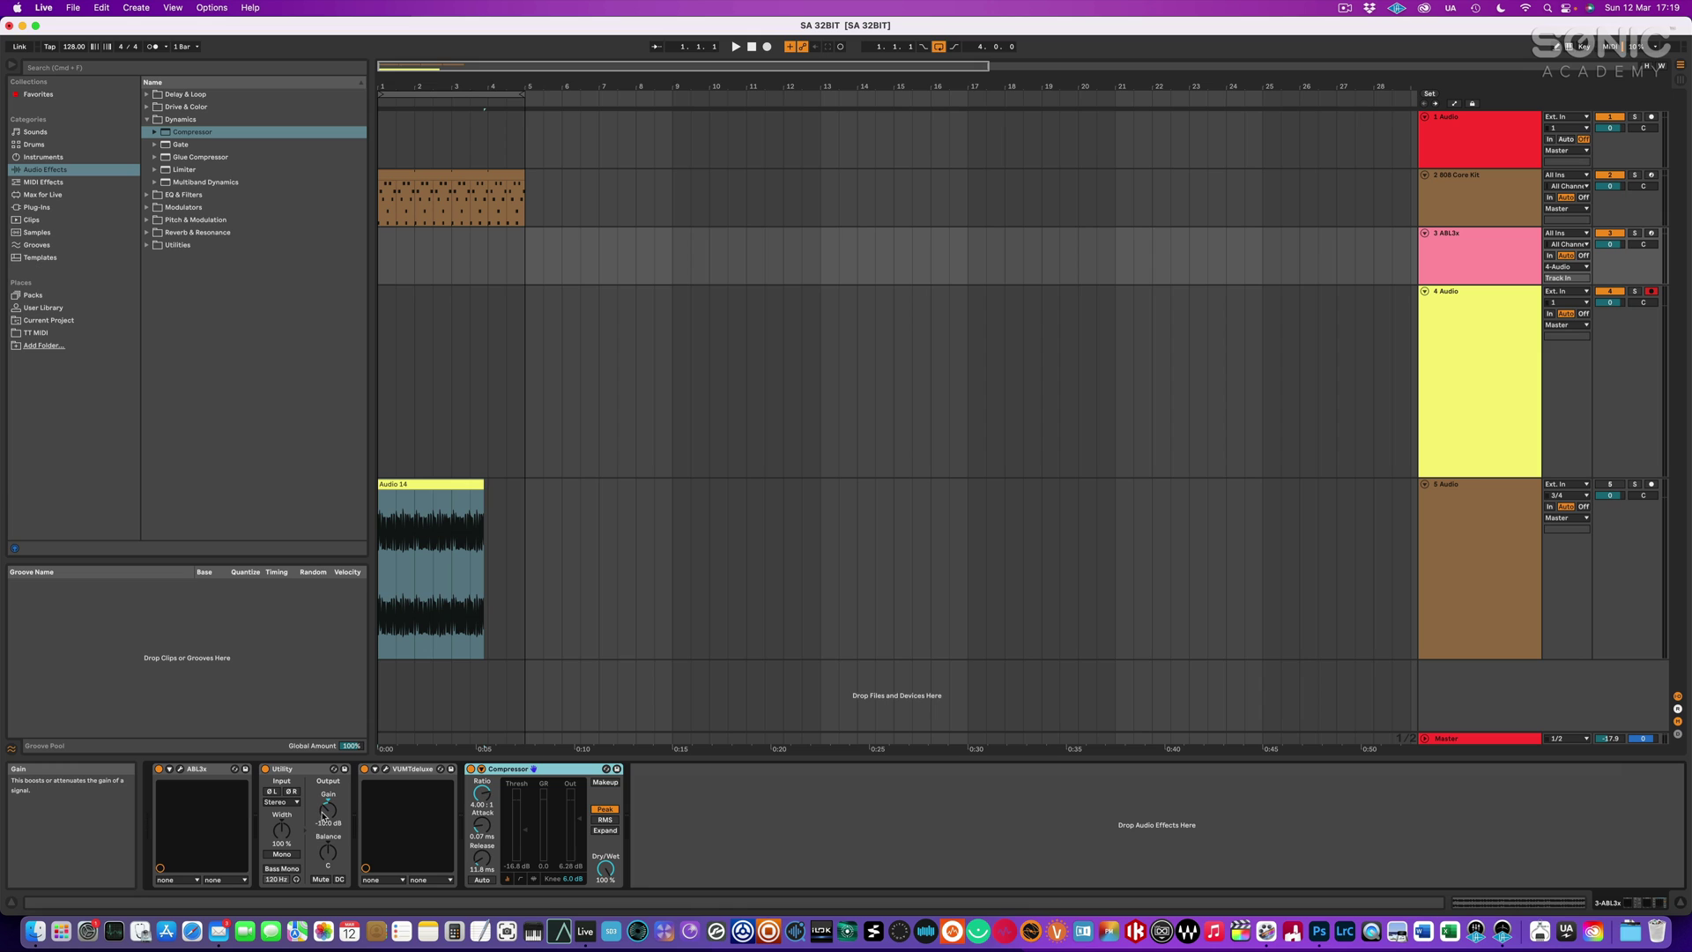
drag(323, 813, 324, 814)
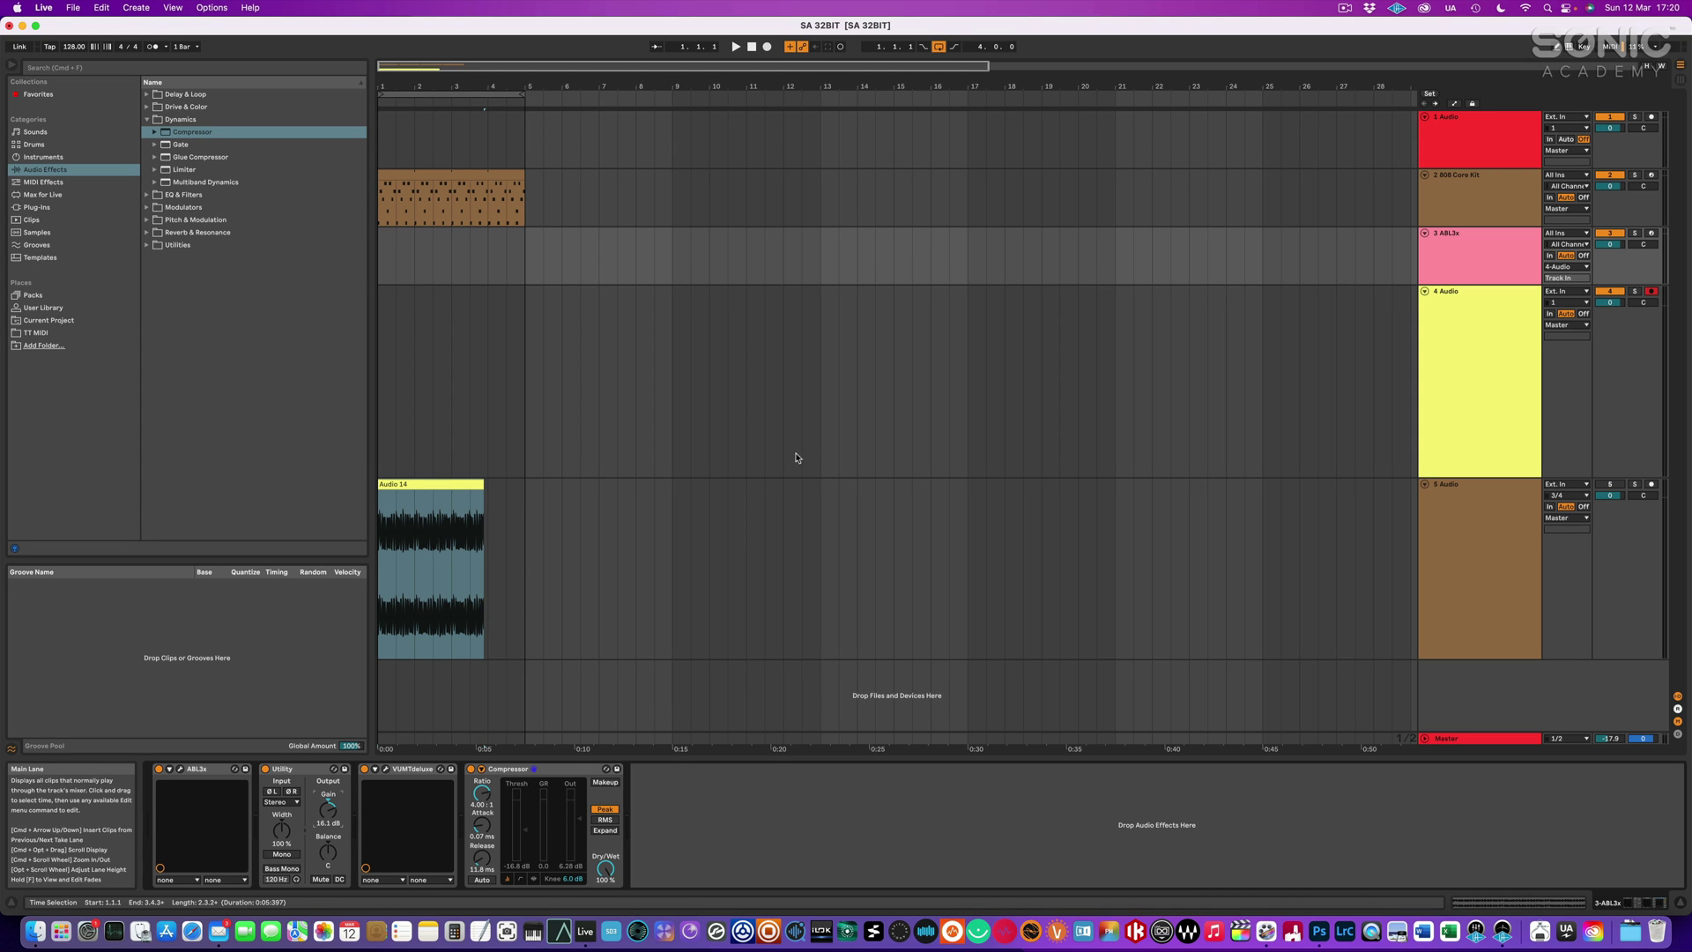
drag(580, 824, 580, 841)
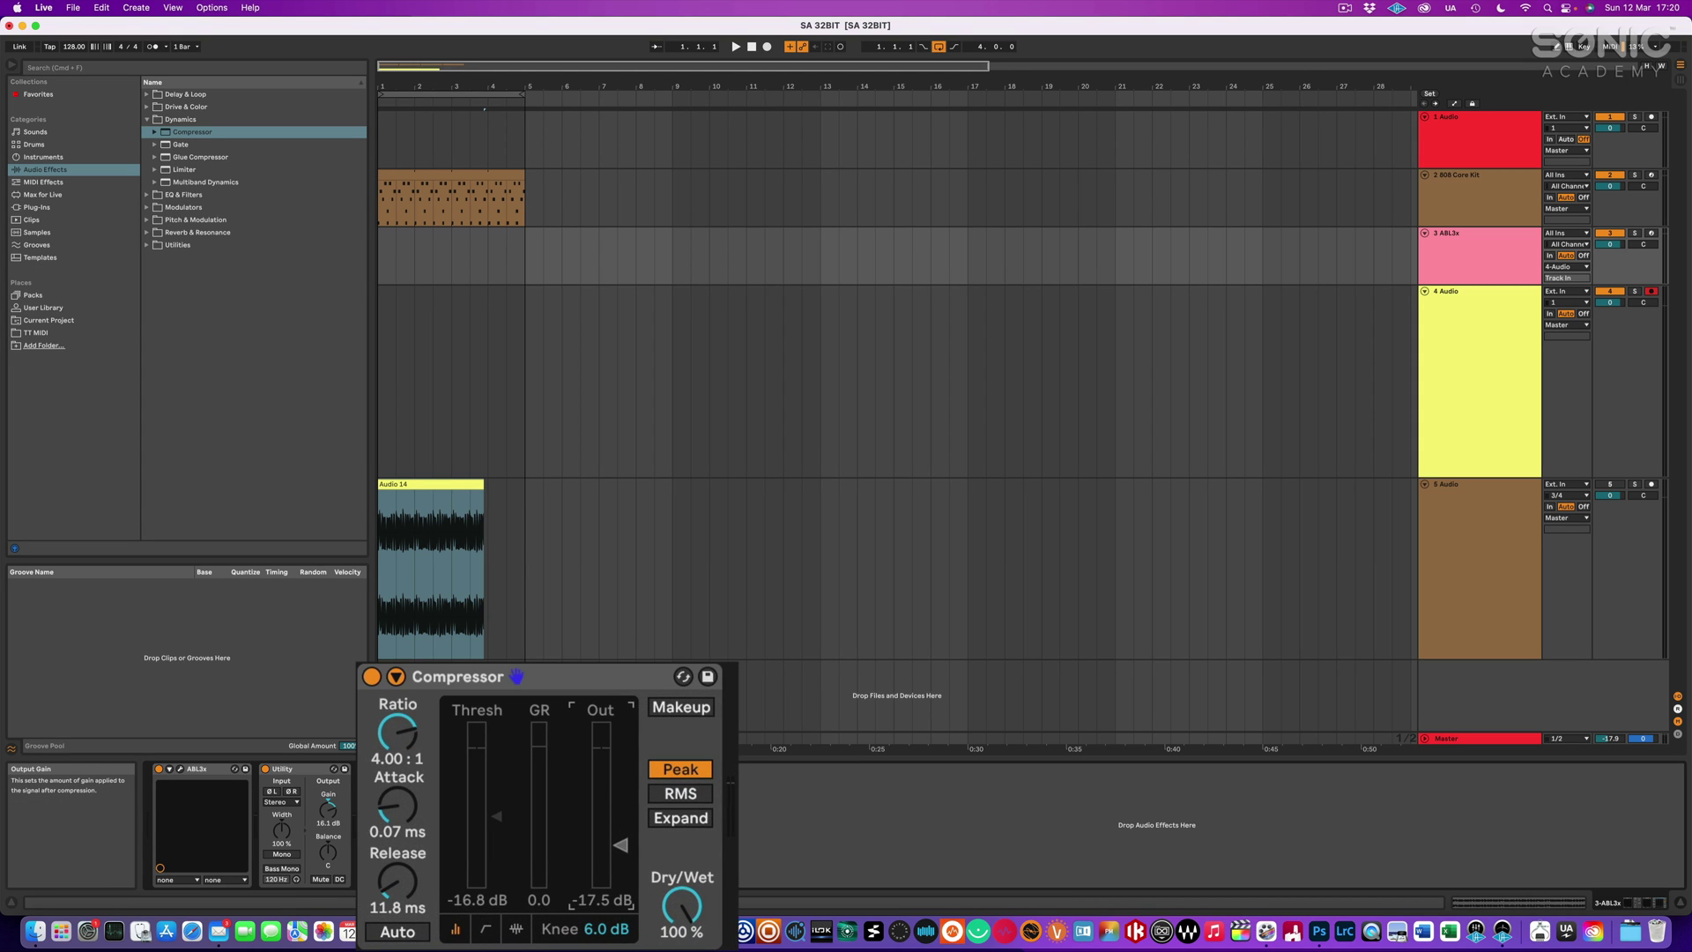
click(736, 47)
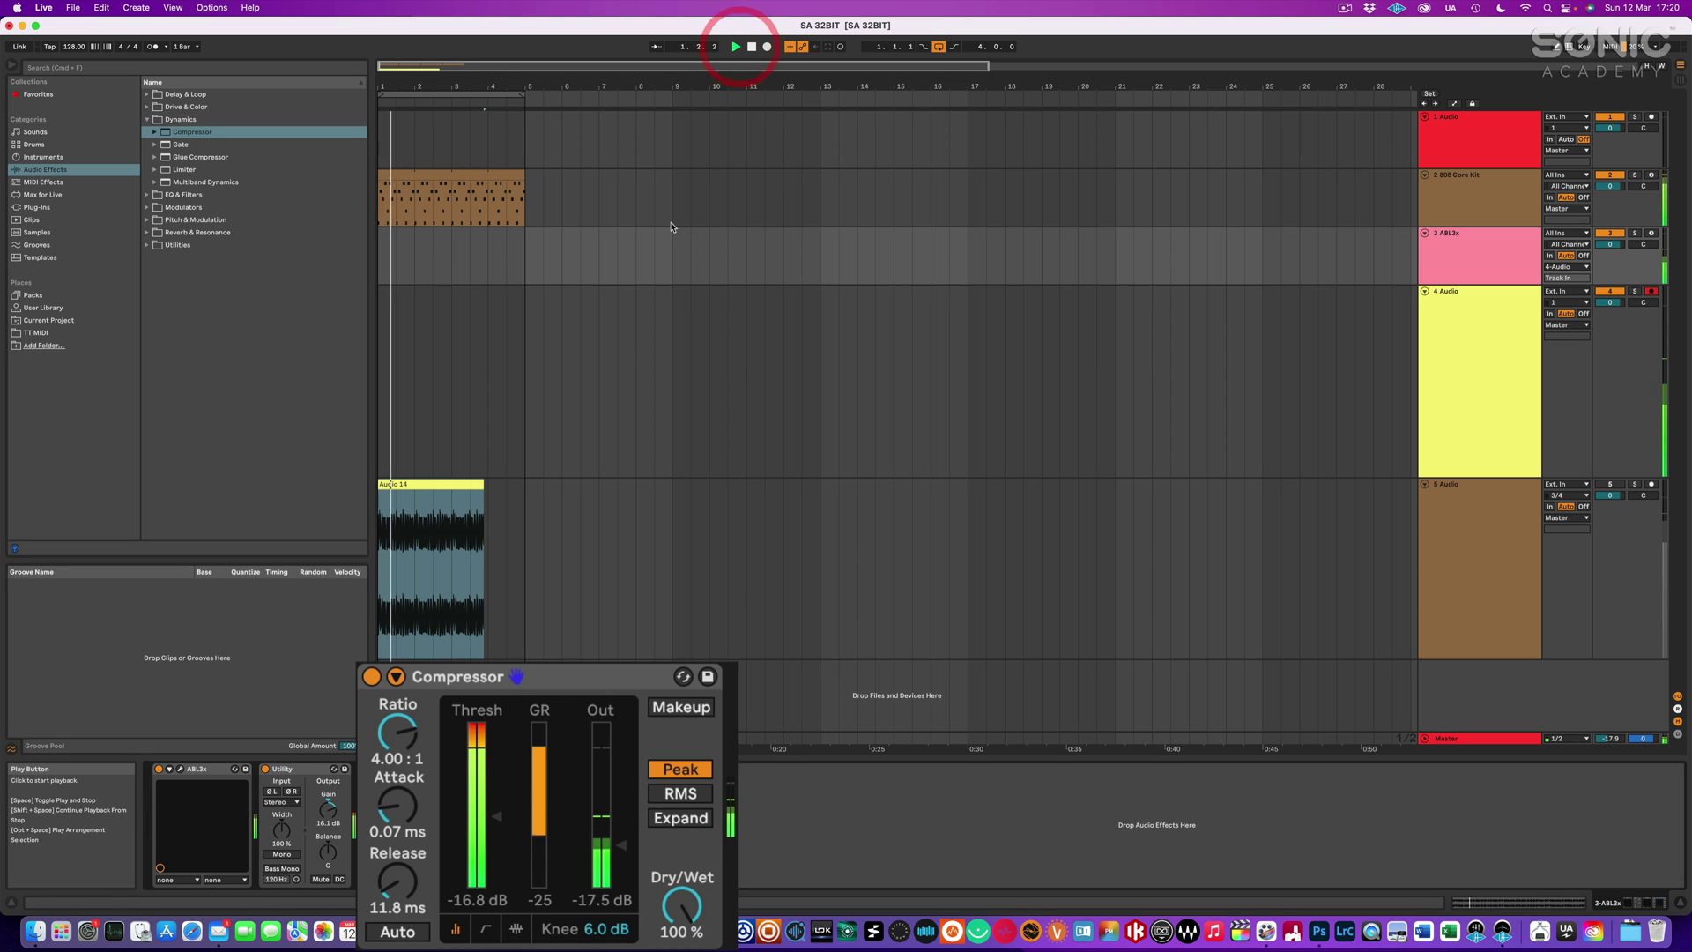
drag(620, 844, 620, 832)
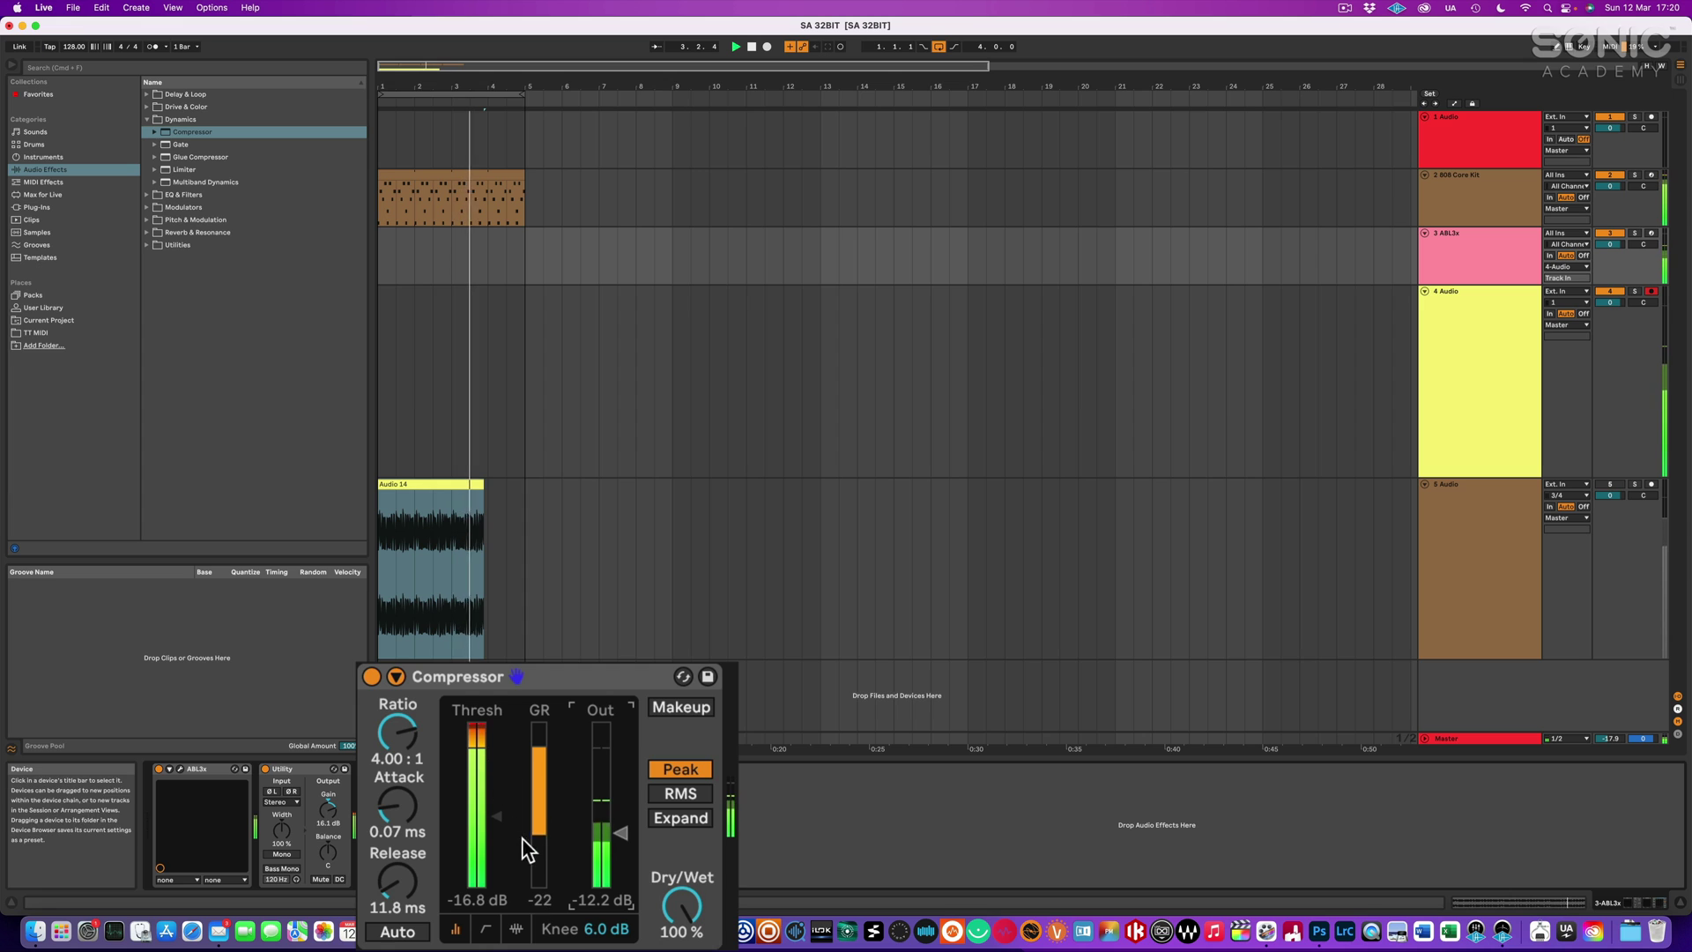
Set the Compressor's threshold to 6 dB and its output gain above 1.65 dB, lower the Master volume to about -20 dB, and stop playback.
drag(497, 816, 497, 725)
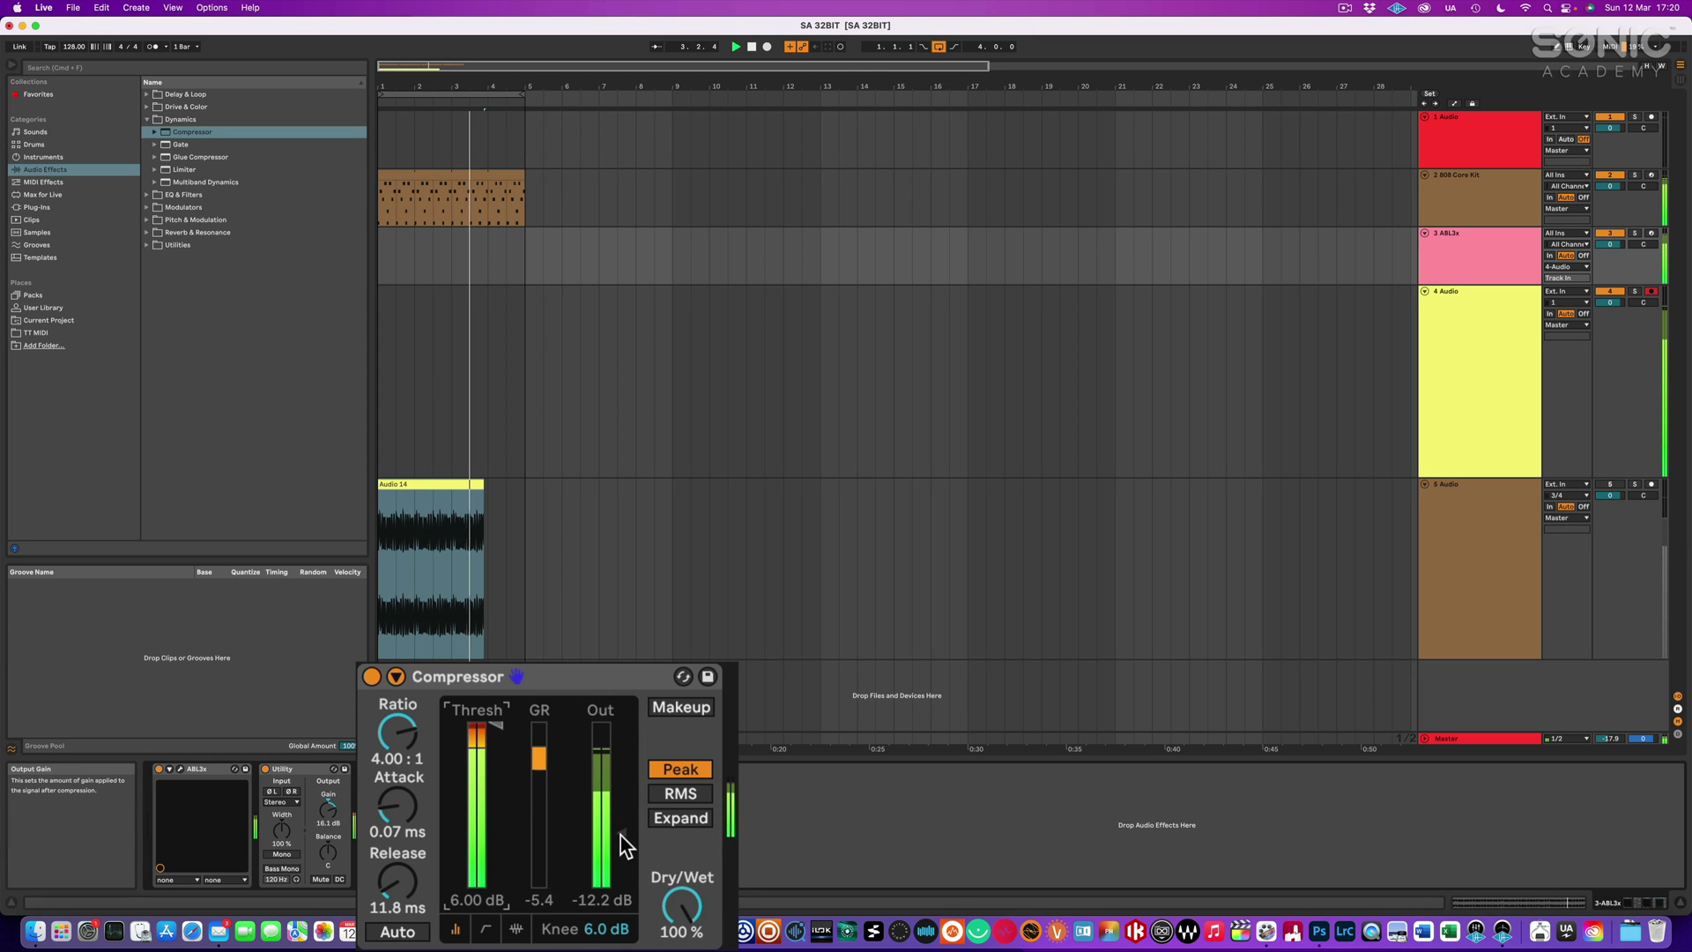
drag(624, 842, 624, 800)
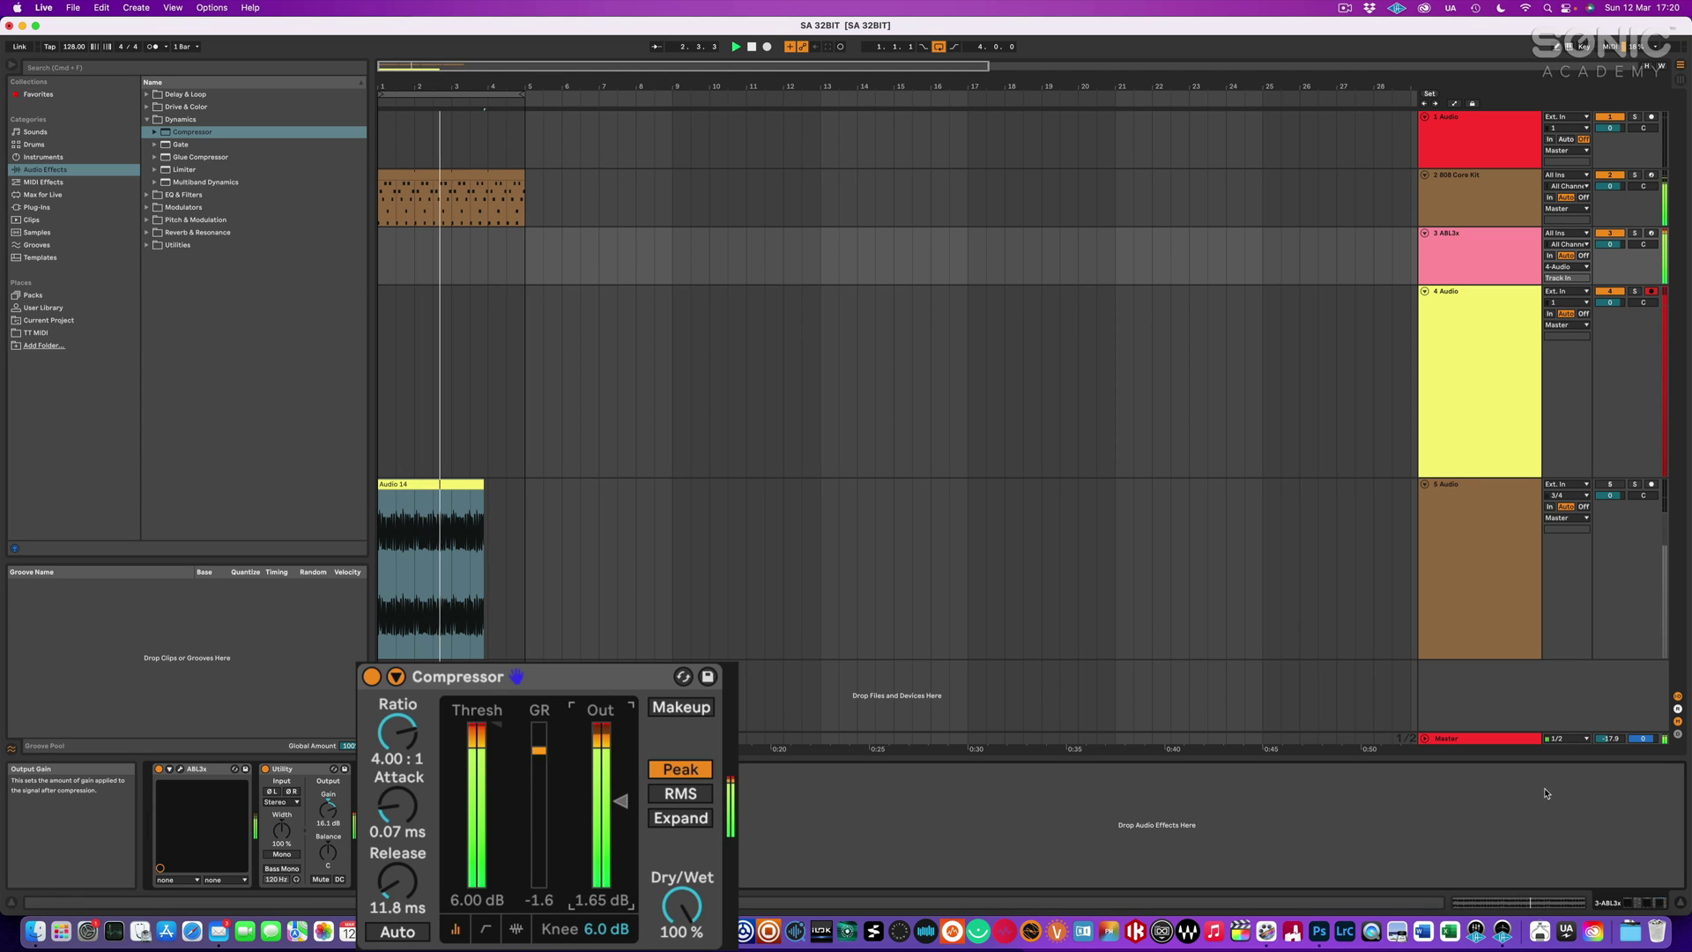
drag(1611, 738, 1611, 751)
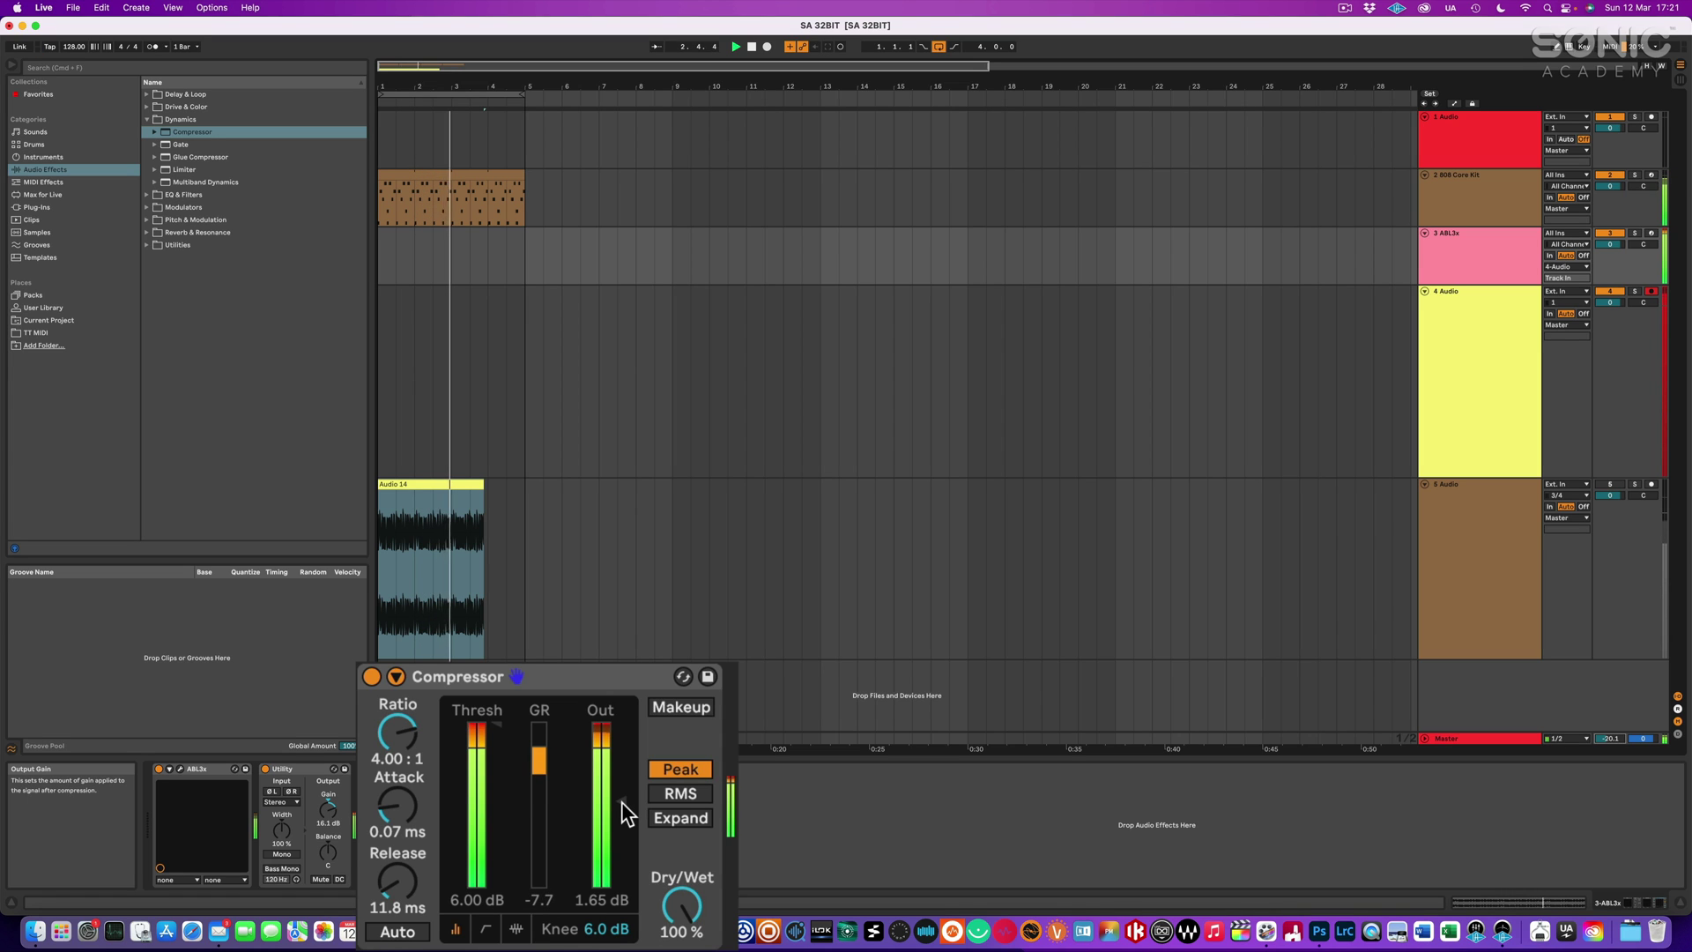
drag(621, 801, 621, 790)
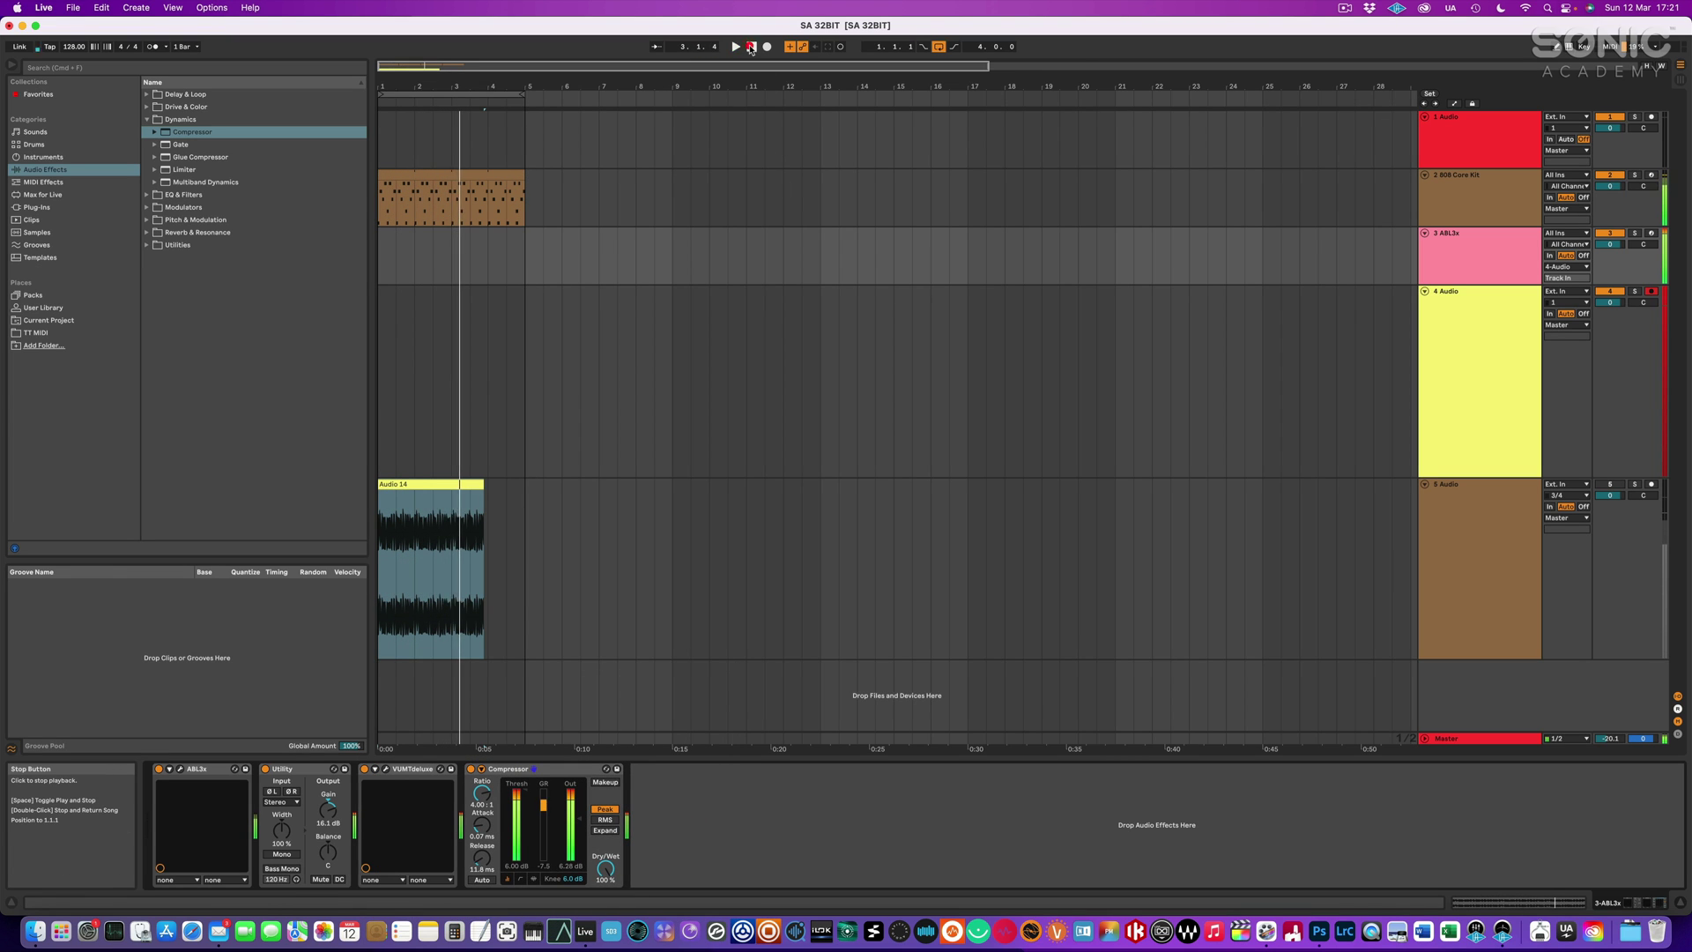
key(space)
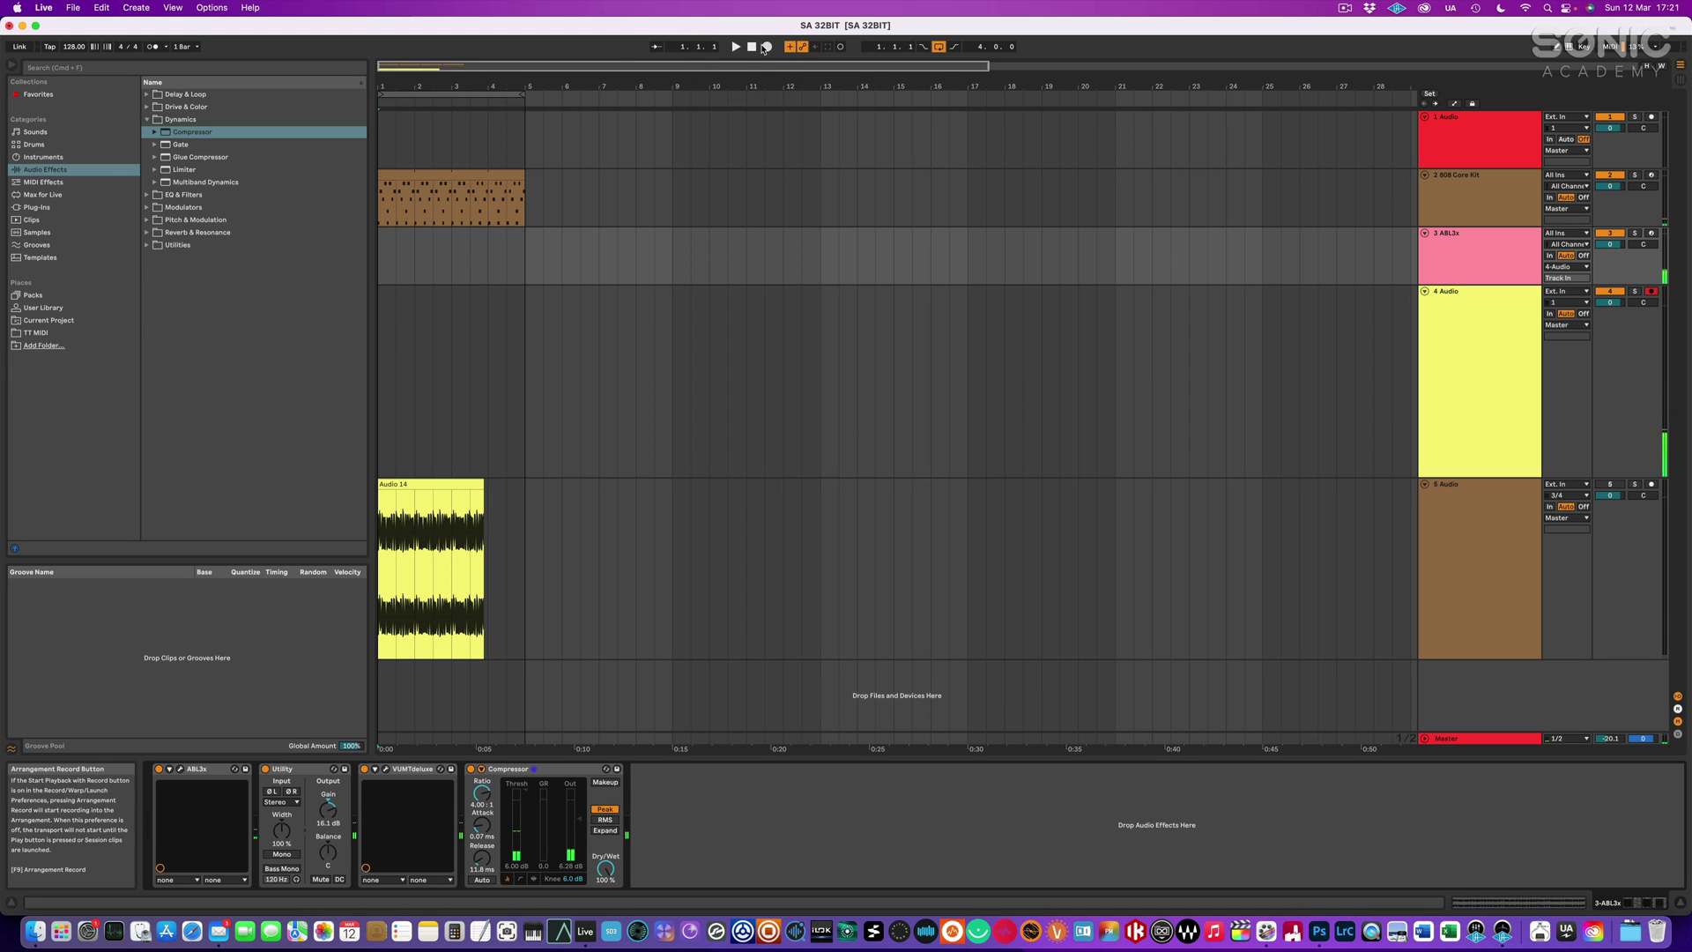
Record about three bars of the overloaded ABL3x onto 4 Audio and compare both takes' waveforms up close in the first bar.
click(766, 47)
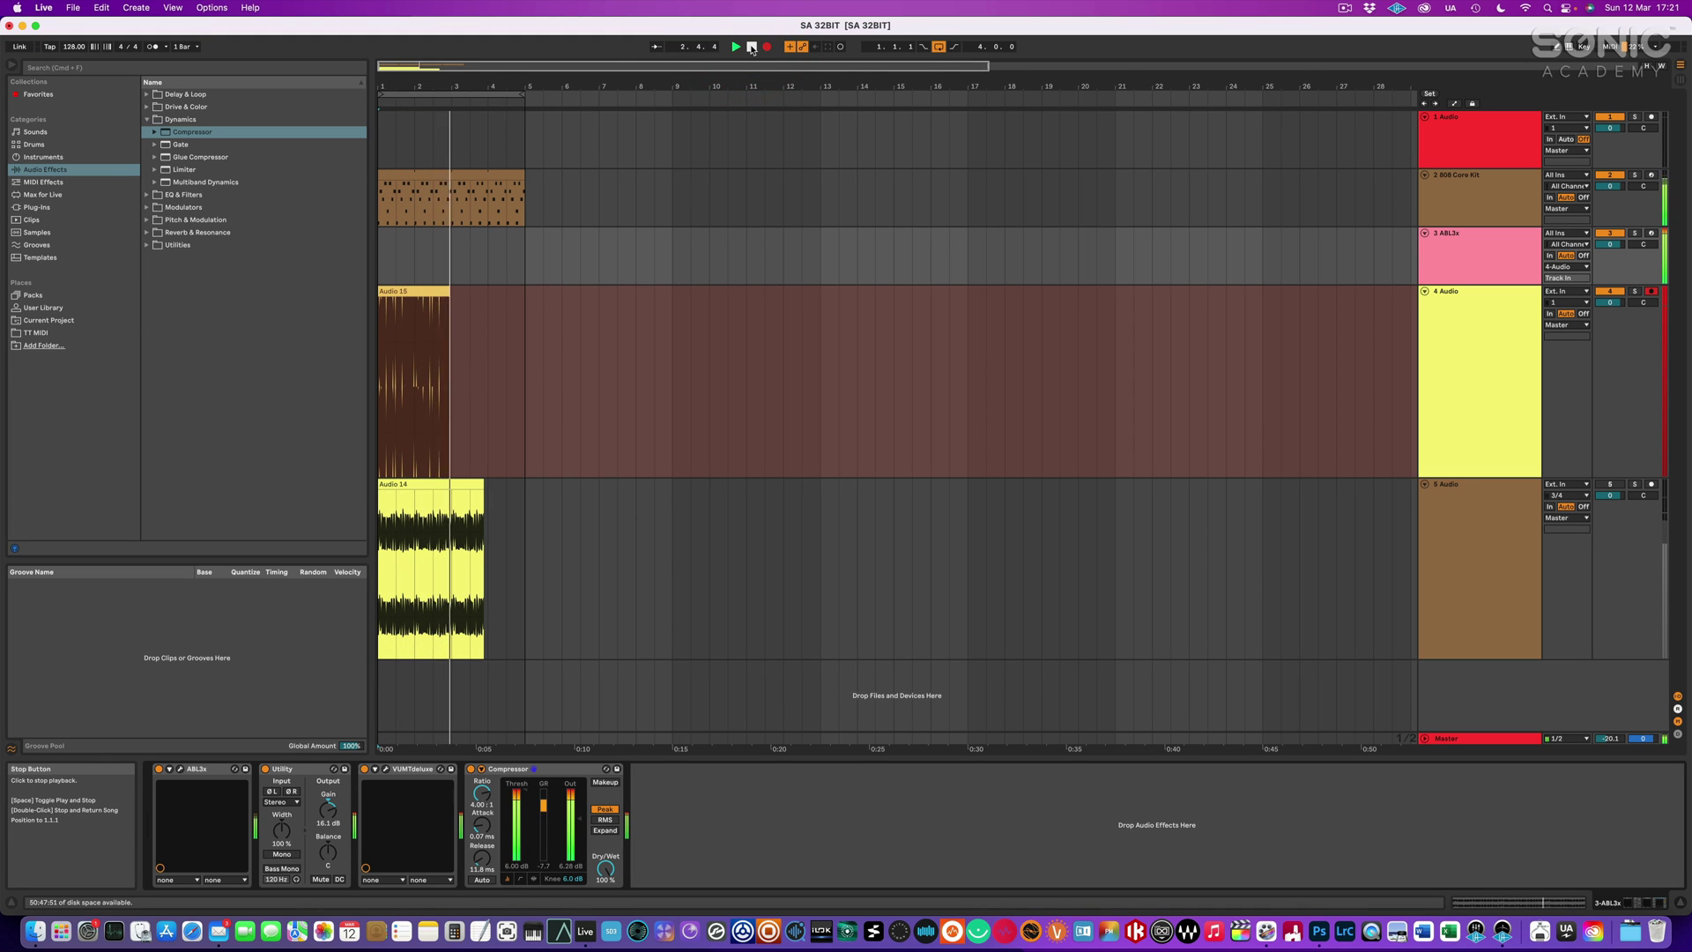
click(751, 46)
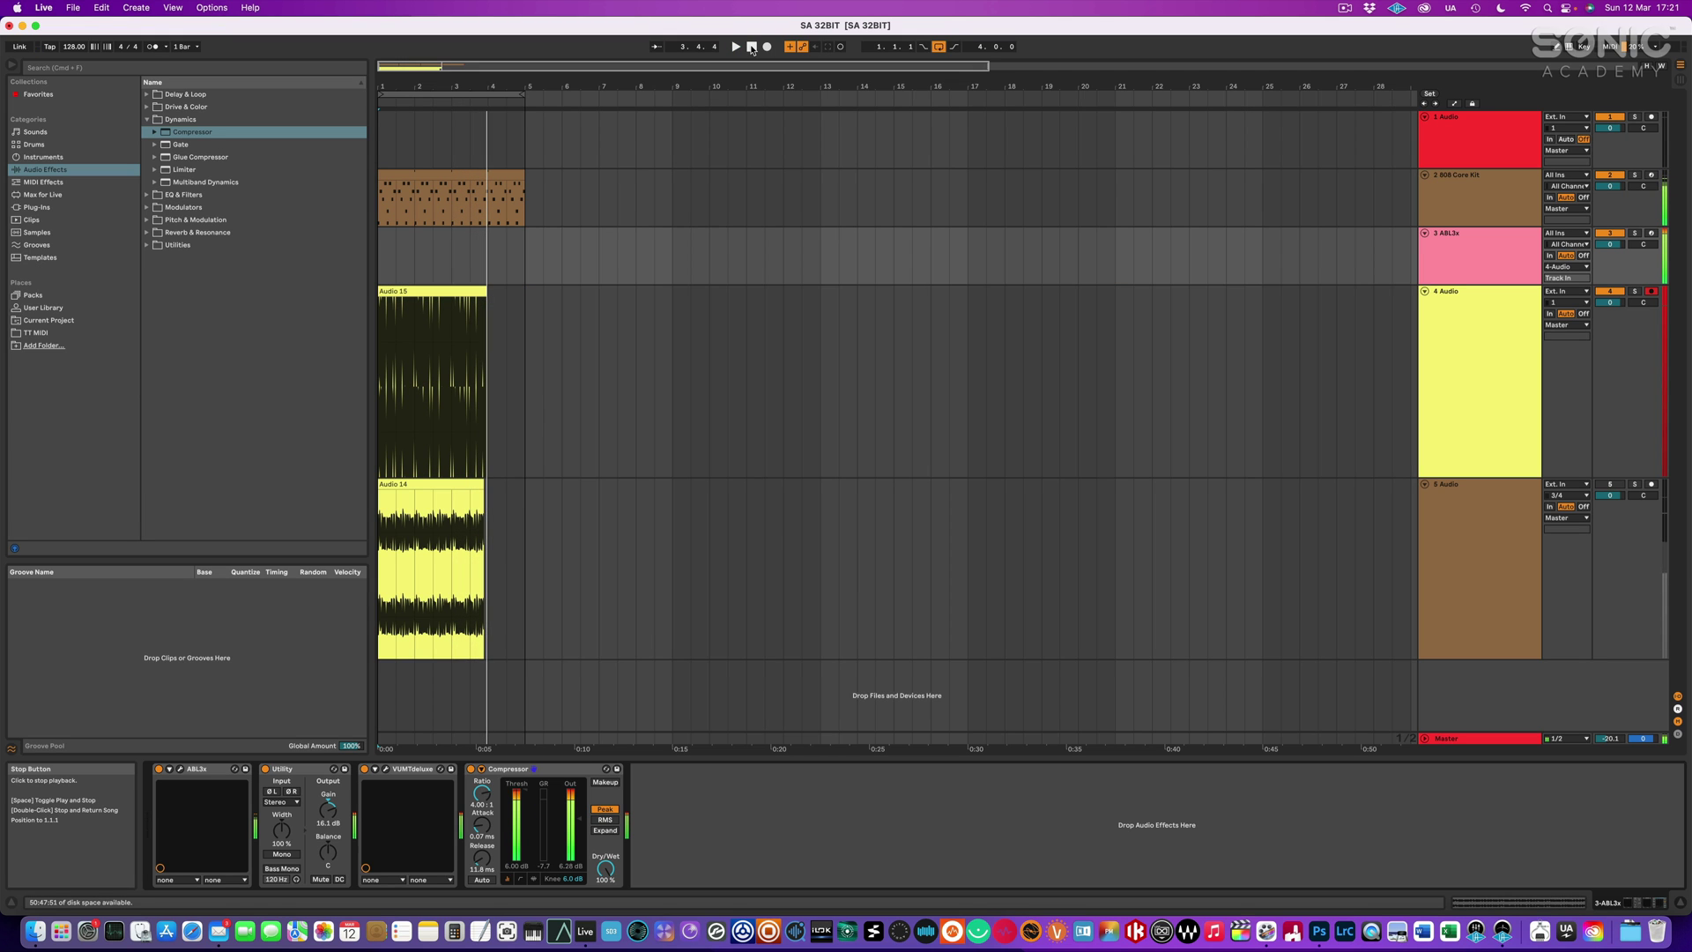
drag(390, 85, 390, 238)
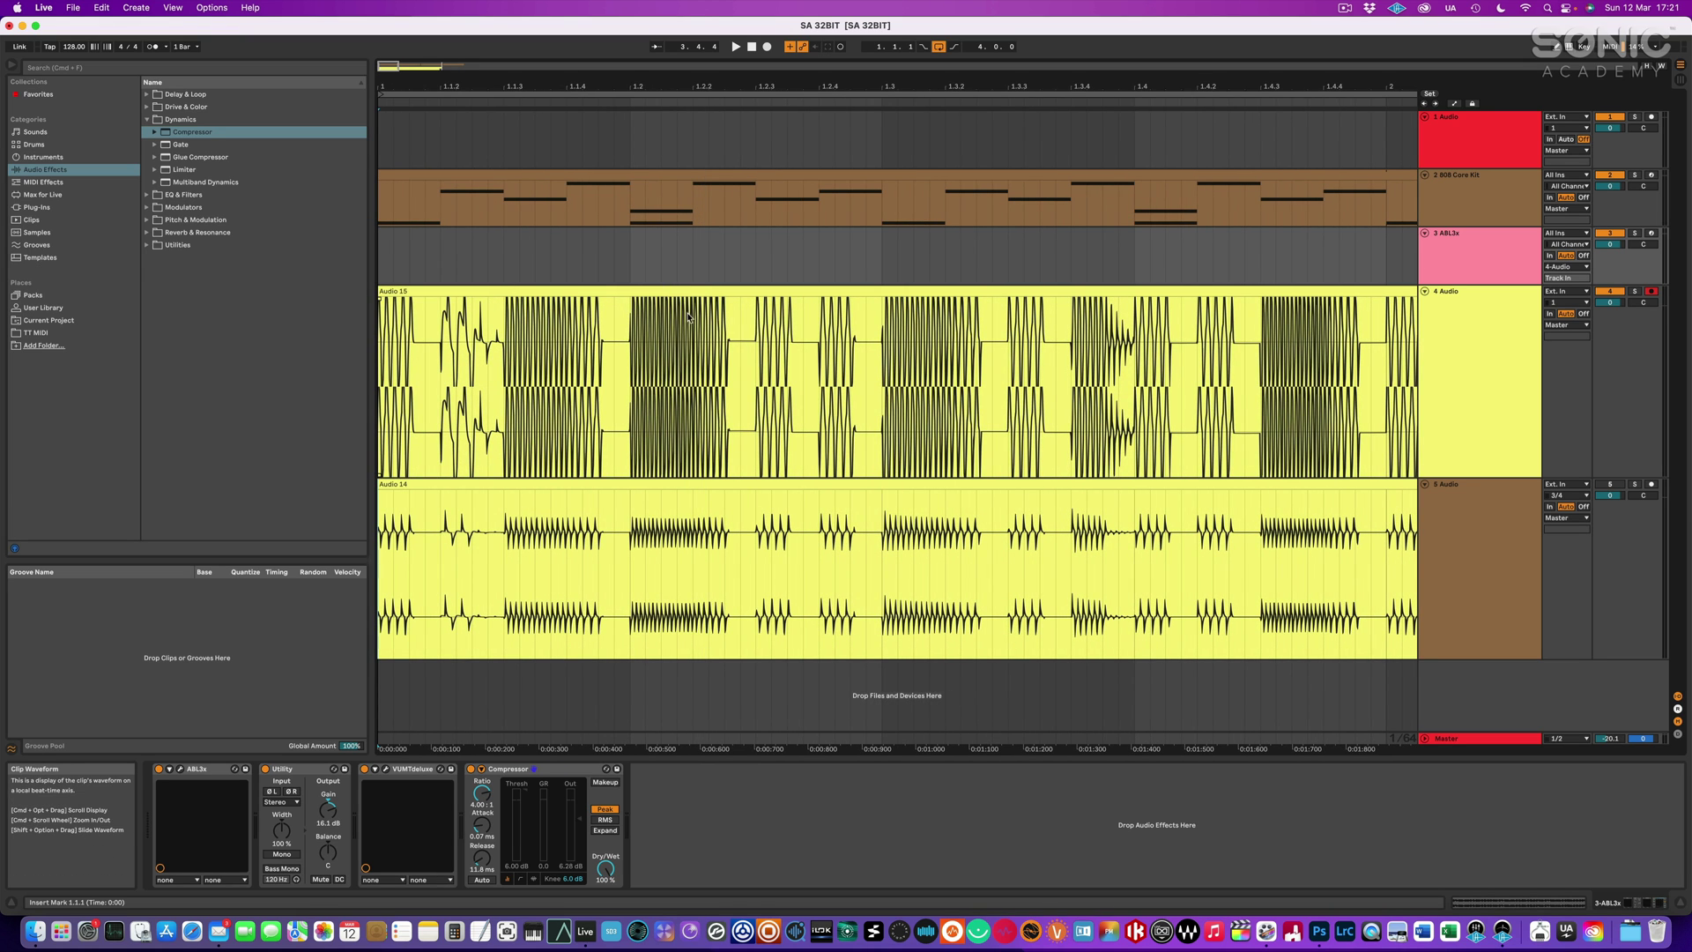
Lower the clip gain of the overloaded take on 4 Audio to about -22 dB to match the take on 5 Audio.
click(1473, 393)
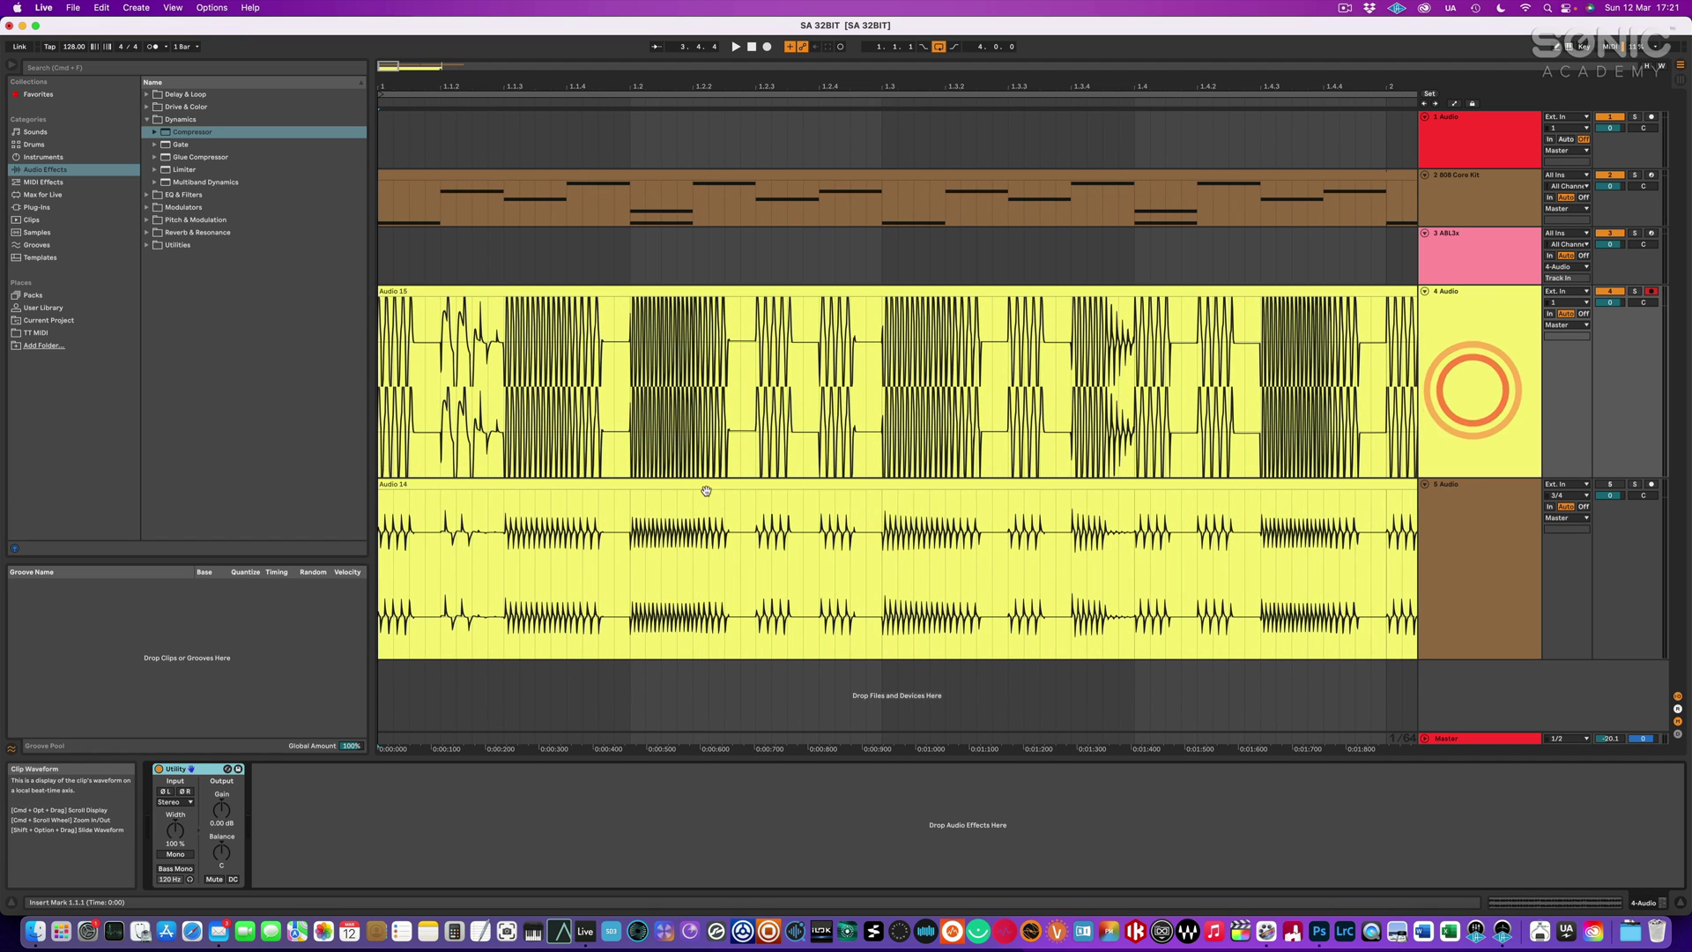
click(528, 290)
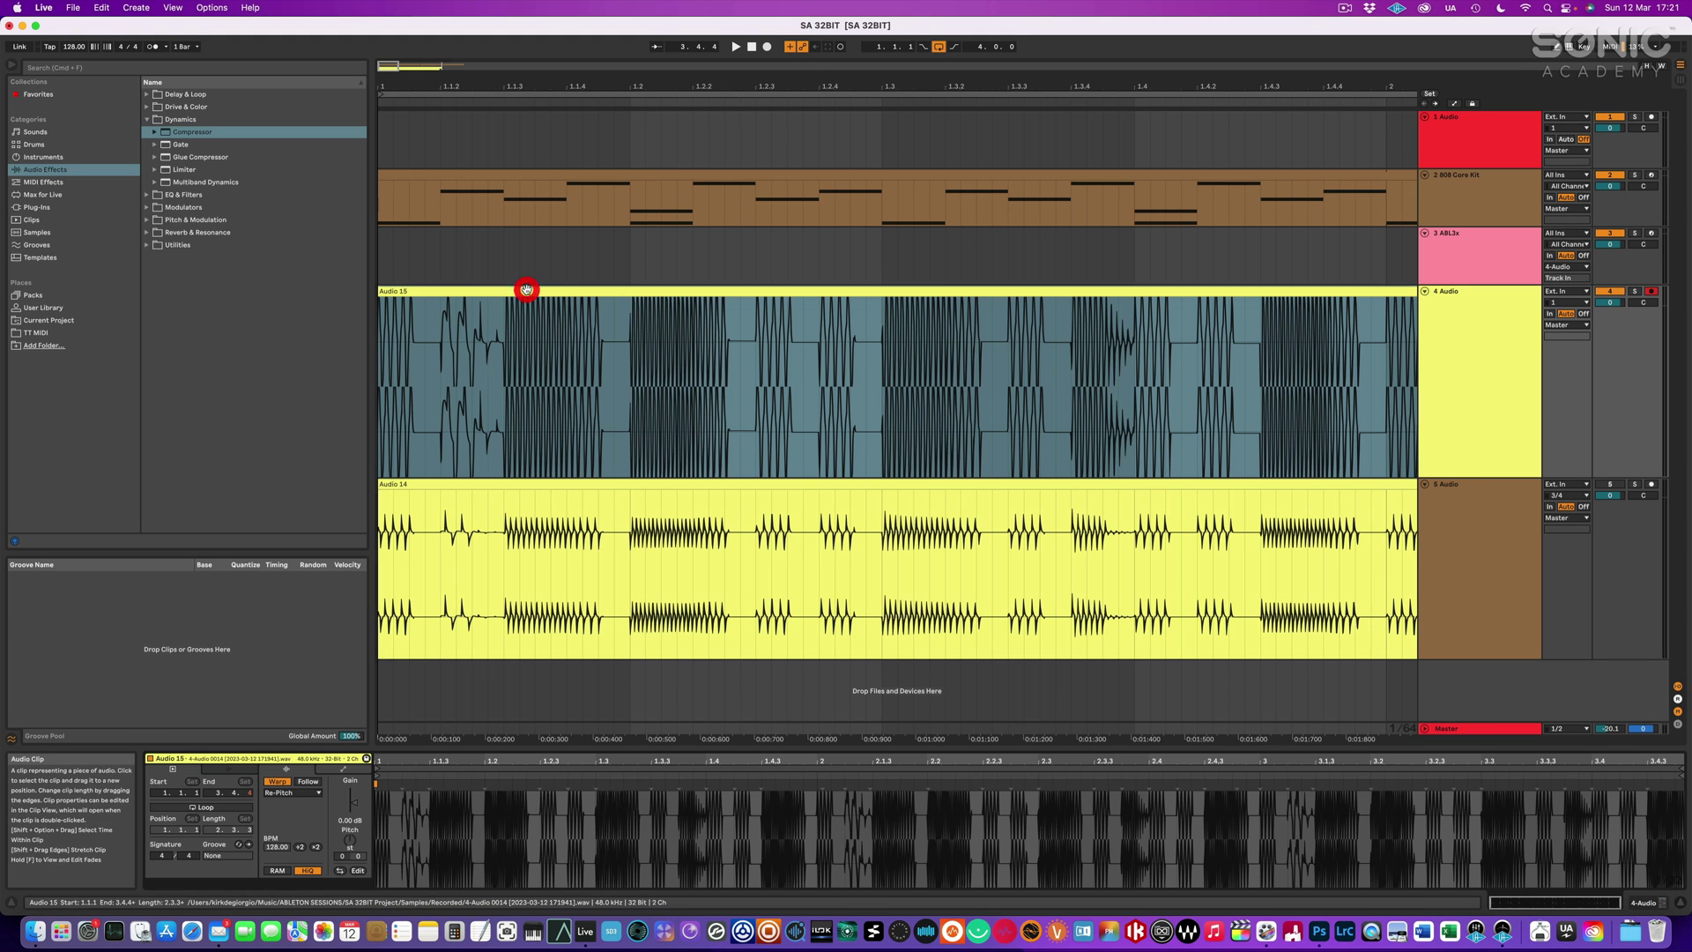
drag(354, 804, 353, 831)
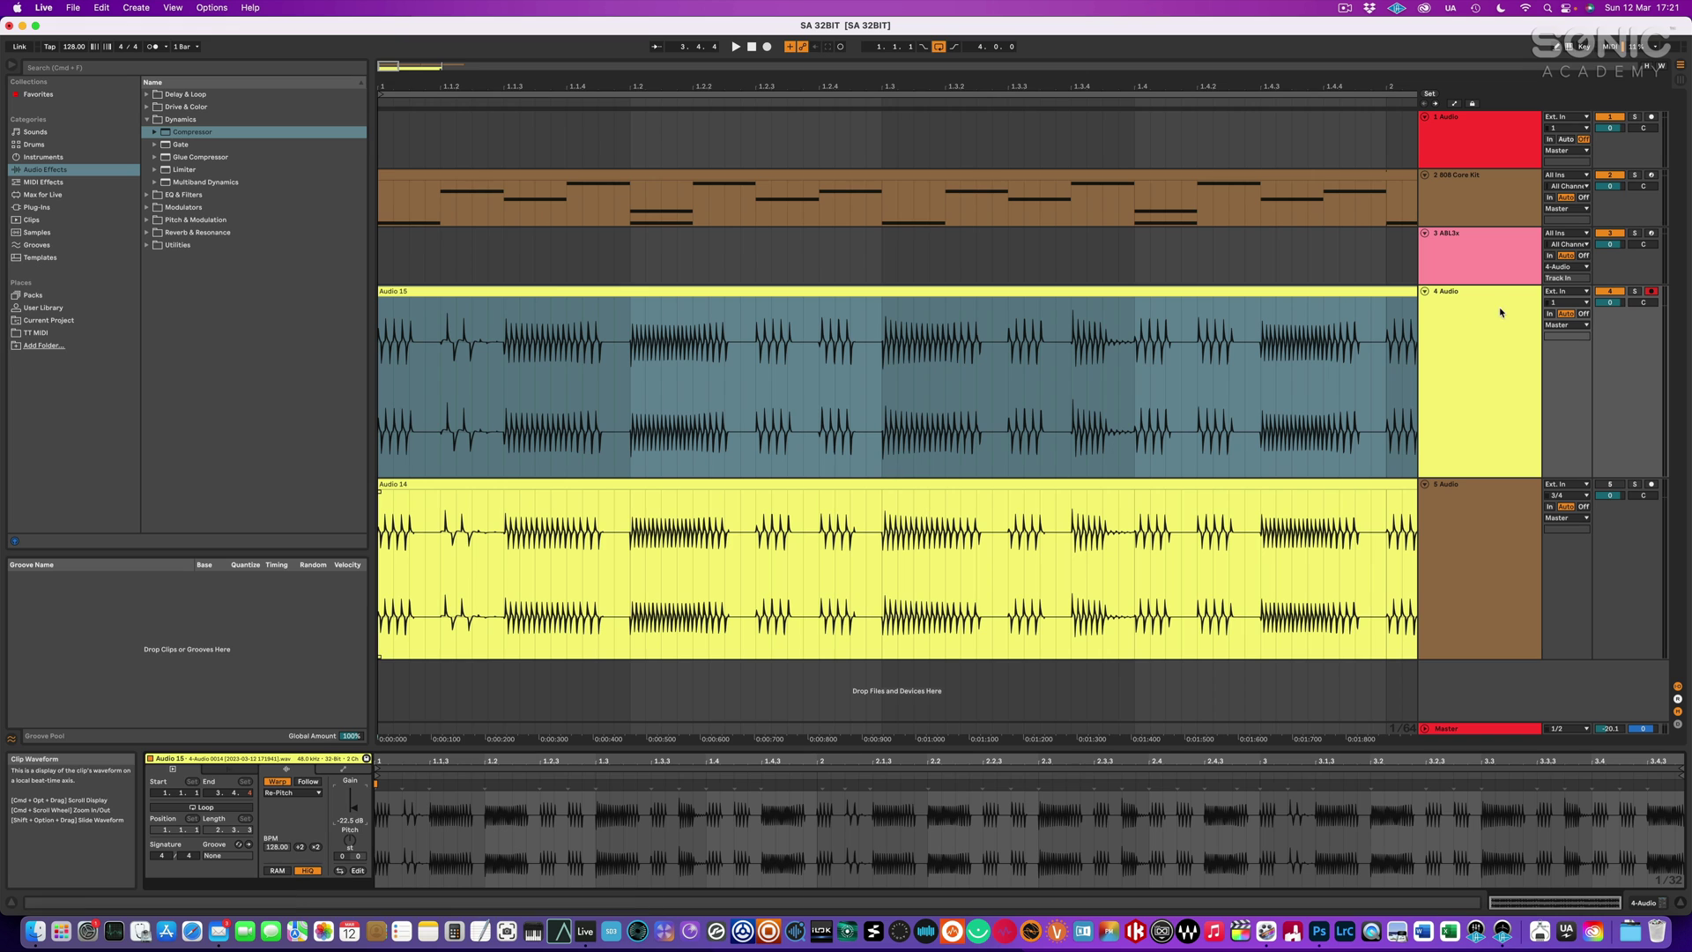
Play the takes on 4 Audio and 5 Audio soloed in turn to compare their sound, and stop playback.
click(1635, 292)
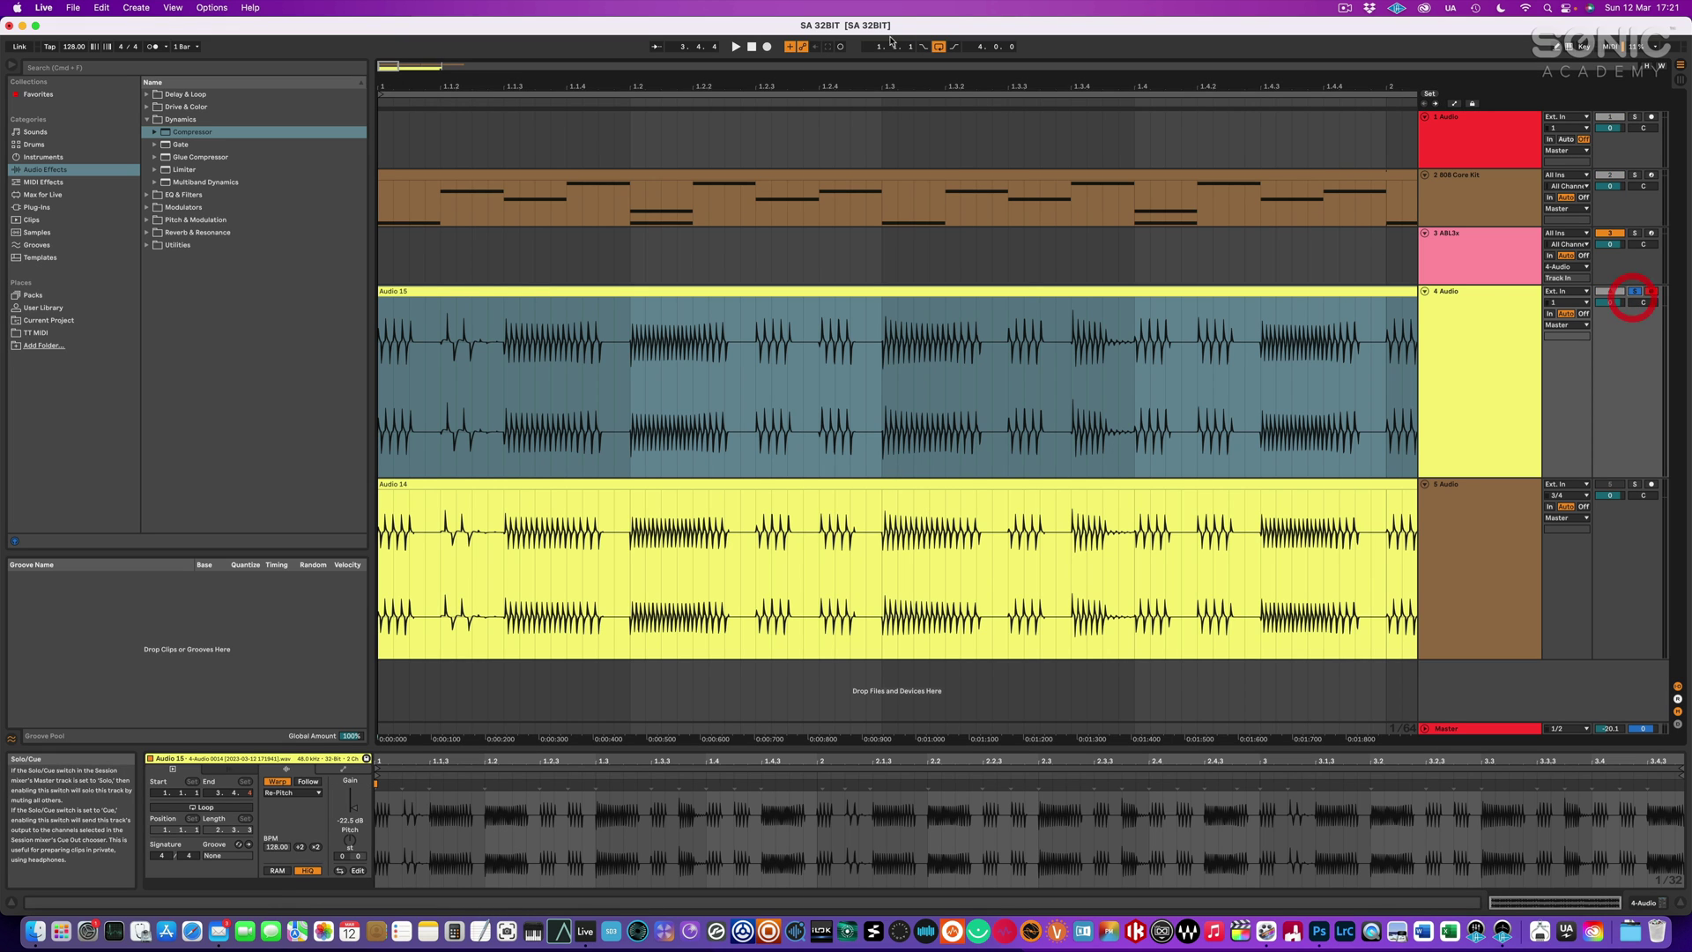
click(737, 48)
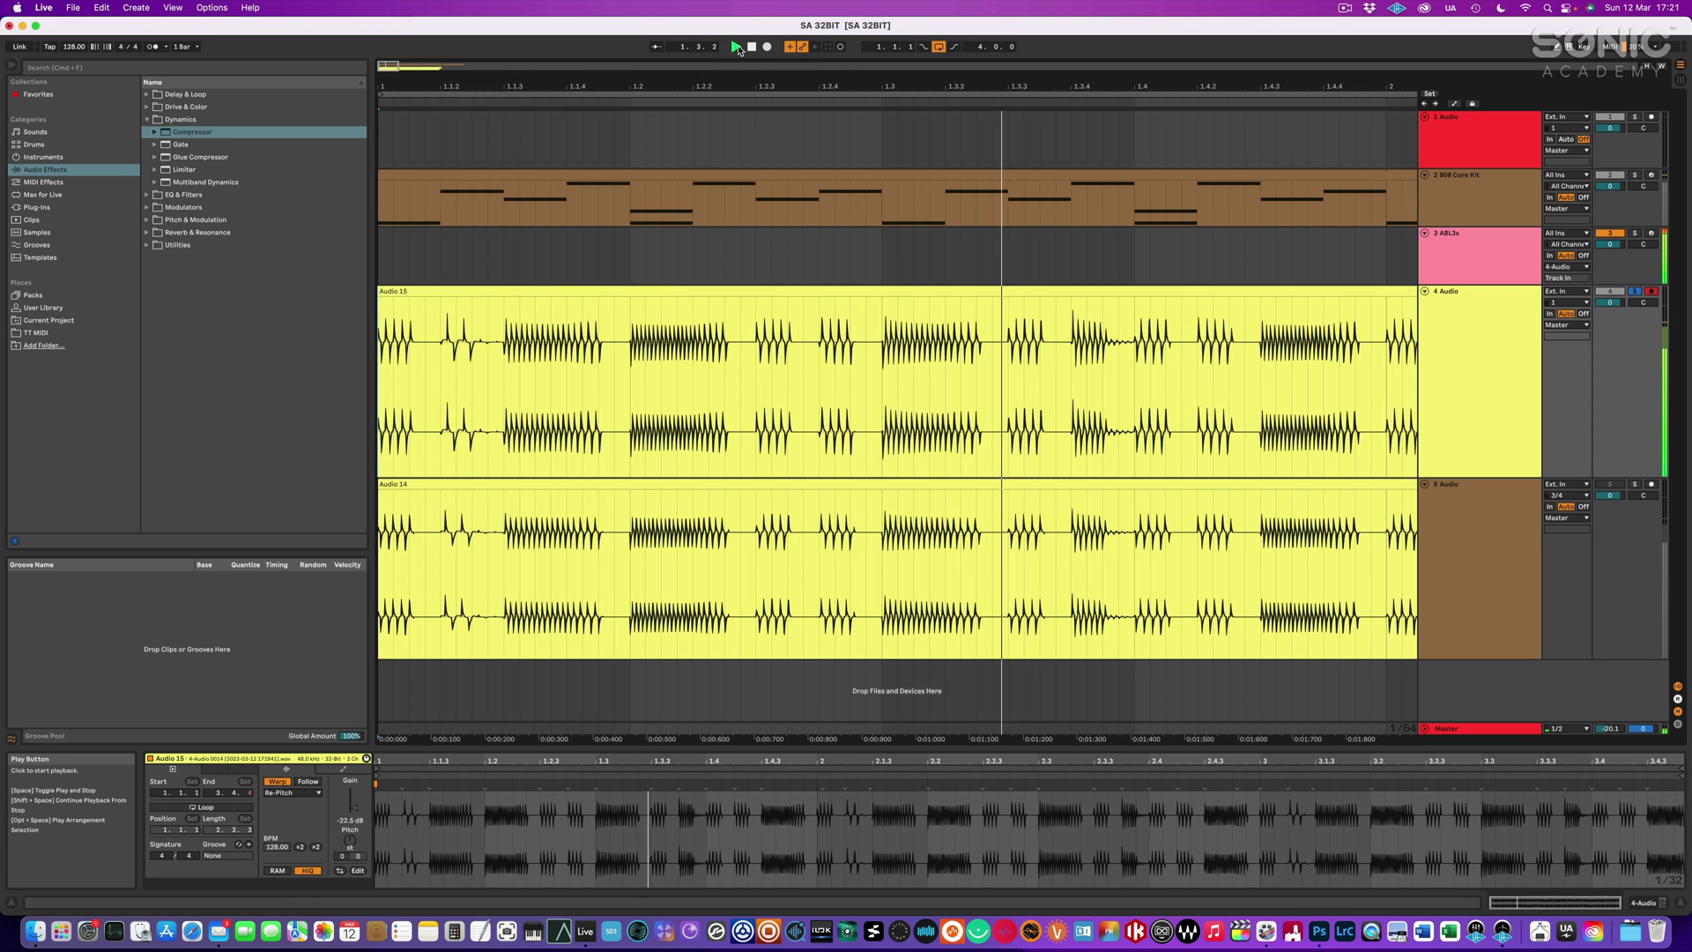
click(1635, 484)
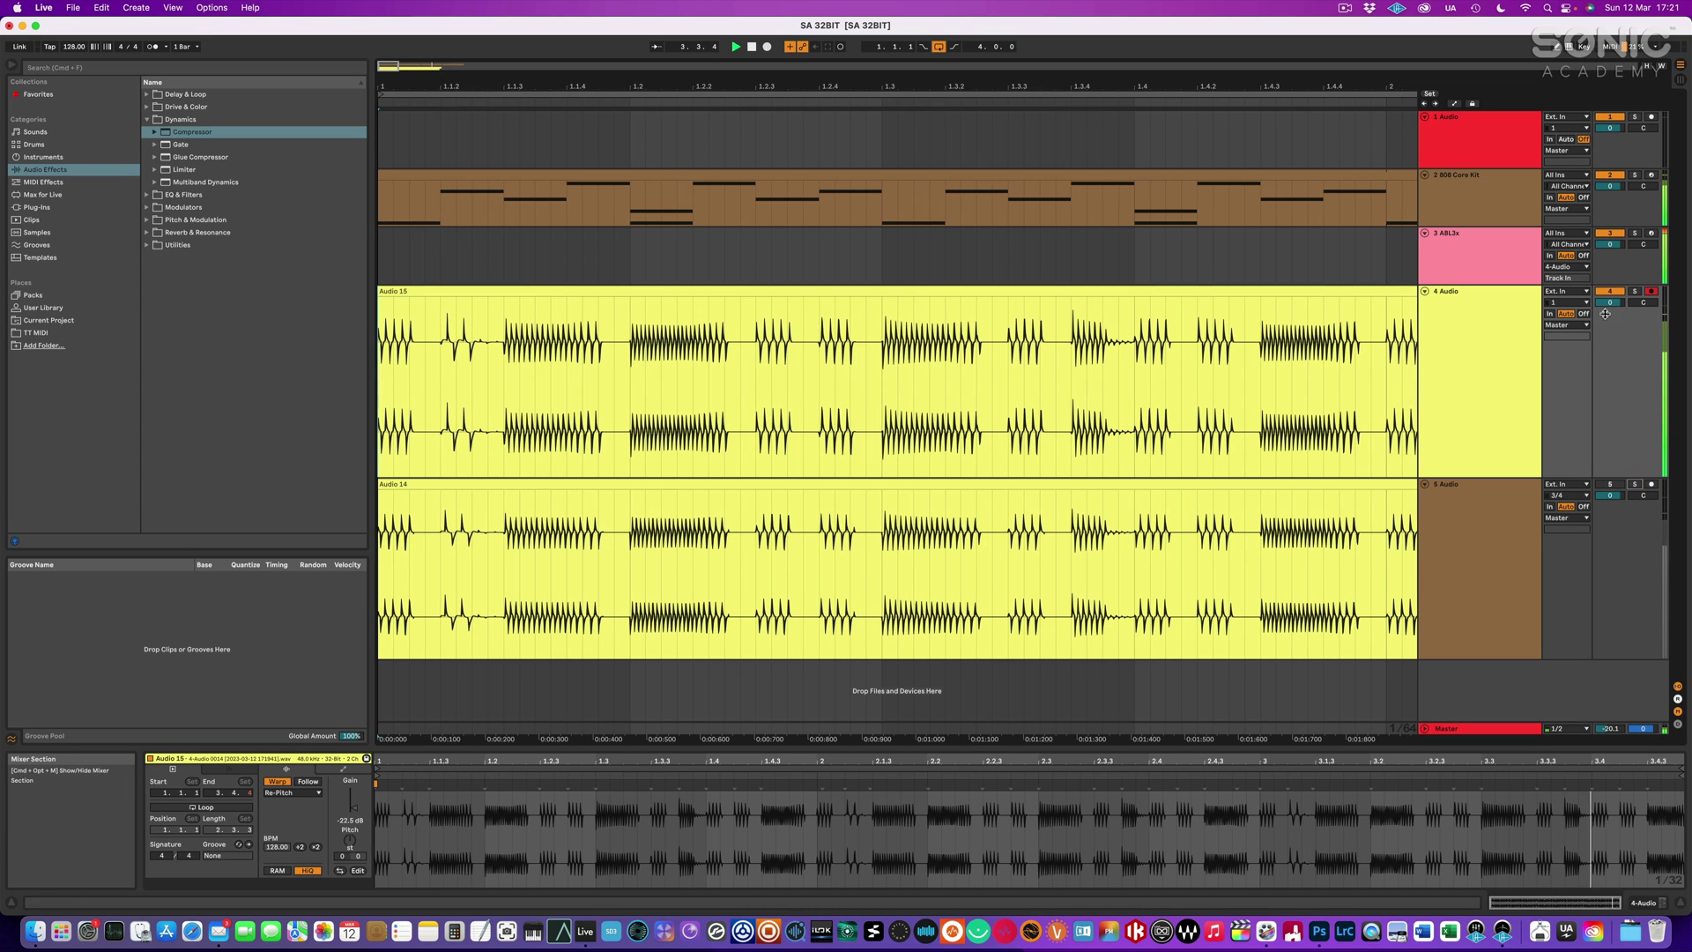
key(space)
Select the recorded clip on 4 Audio and display the Master track's device chain.
drag(882, 85, 881, 52)
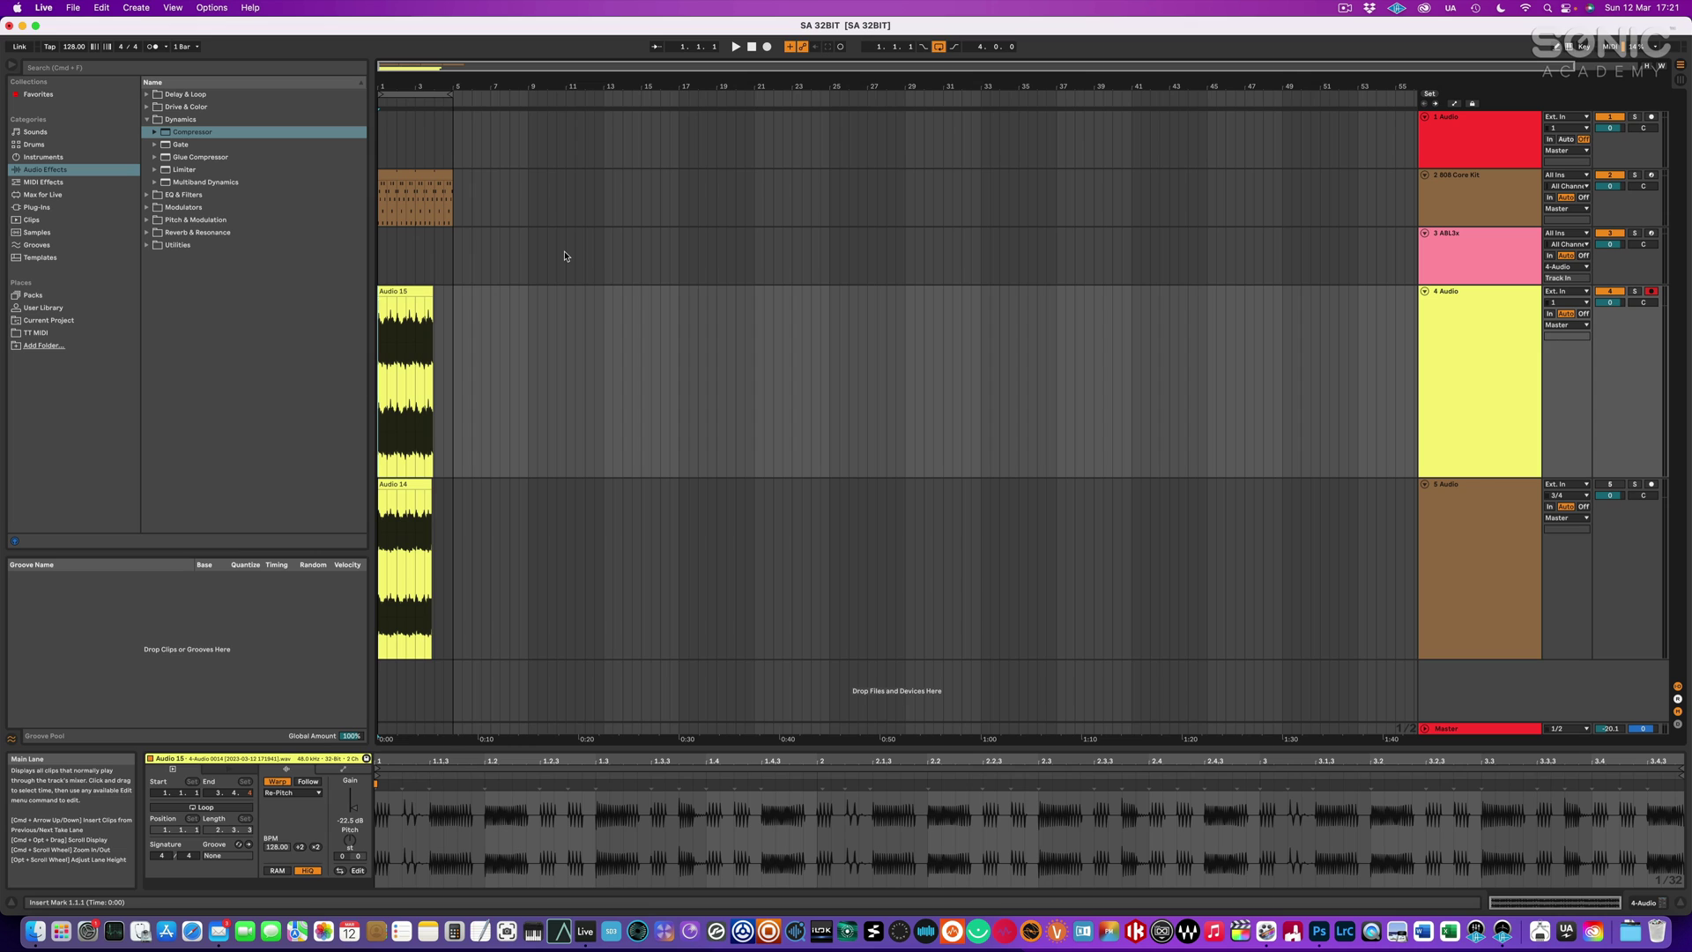
click(401, 293)
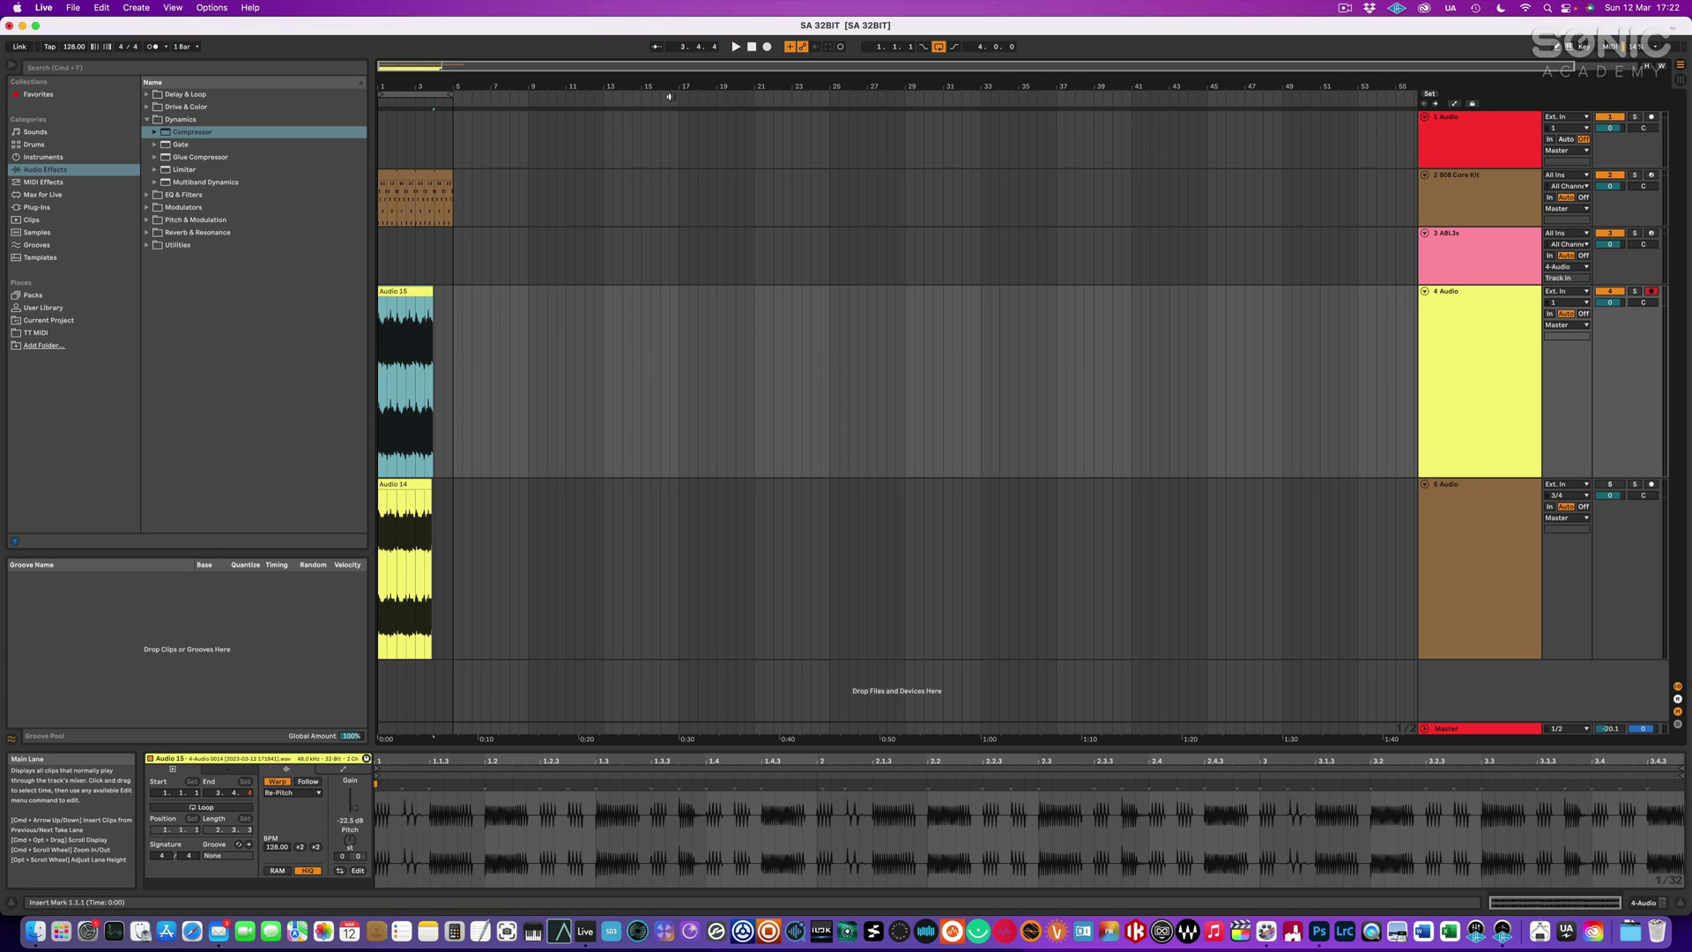
scroll(1049, 421, down, 1)
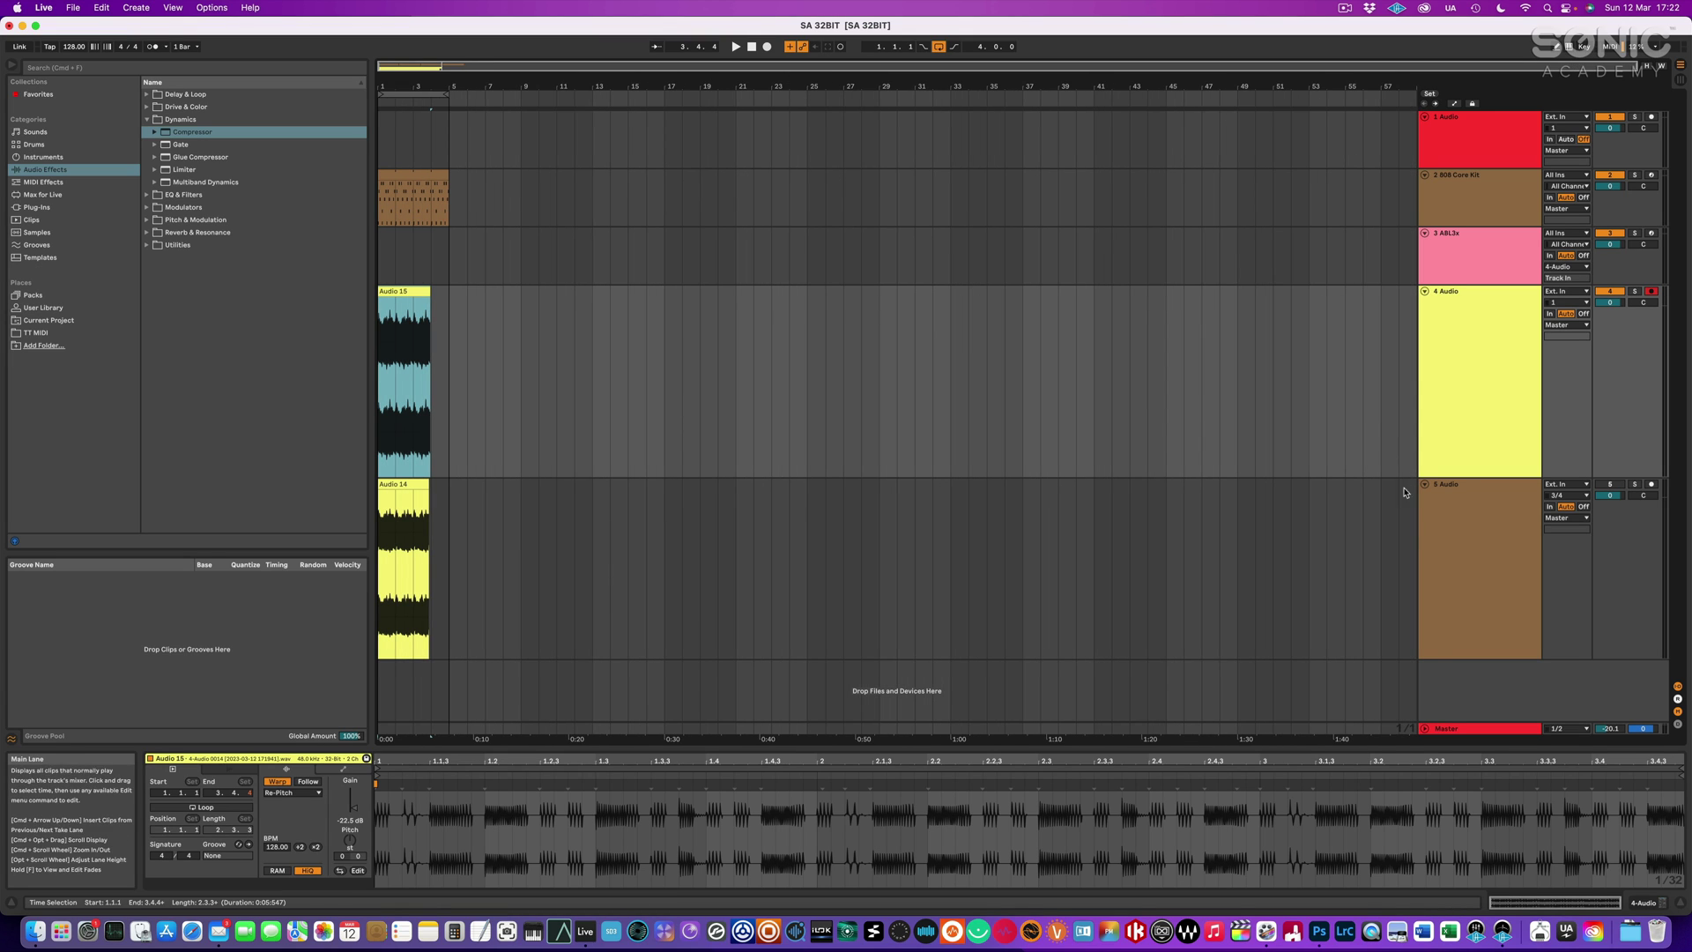
click(1445, 728)
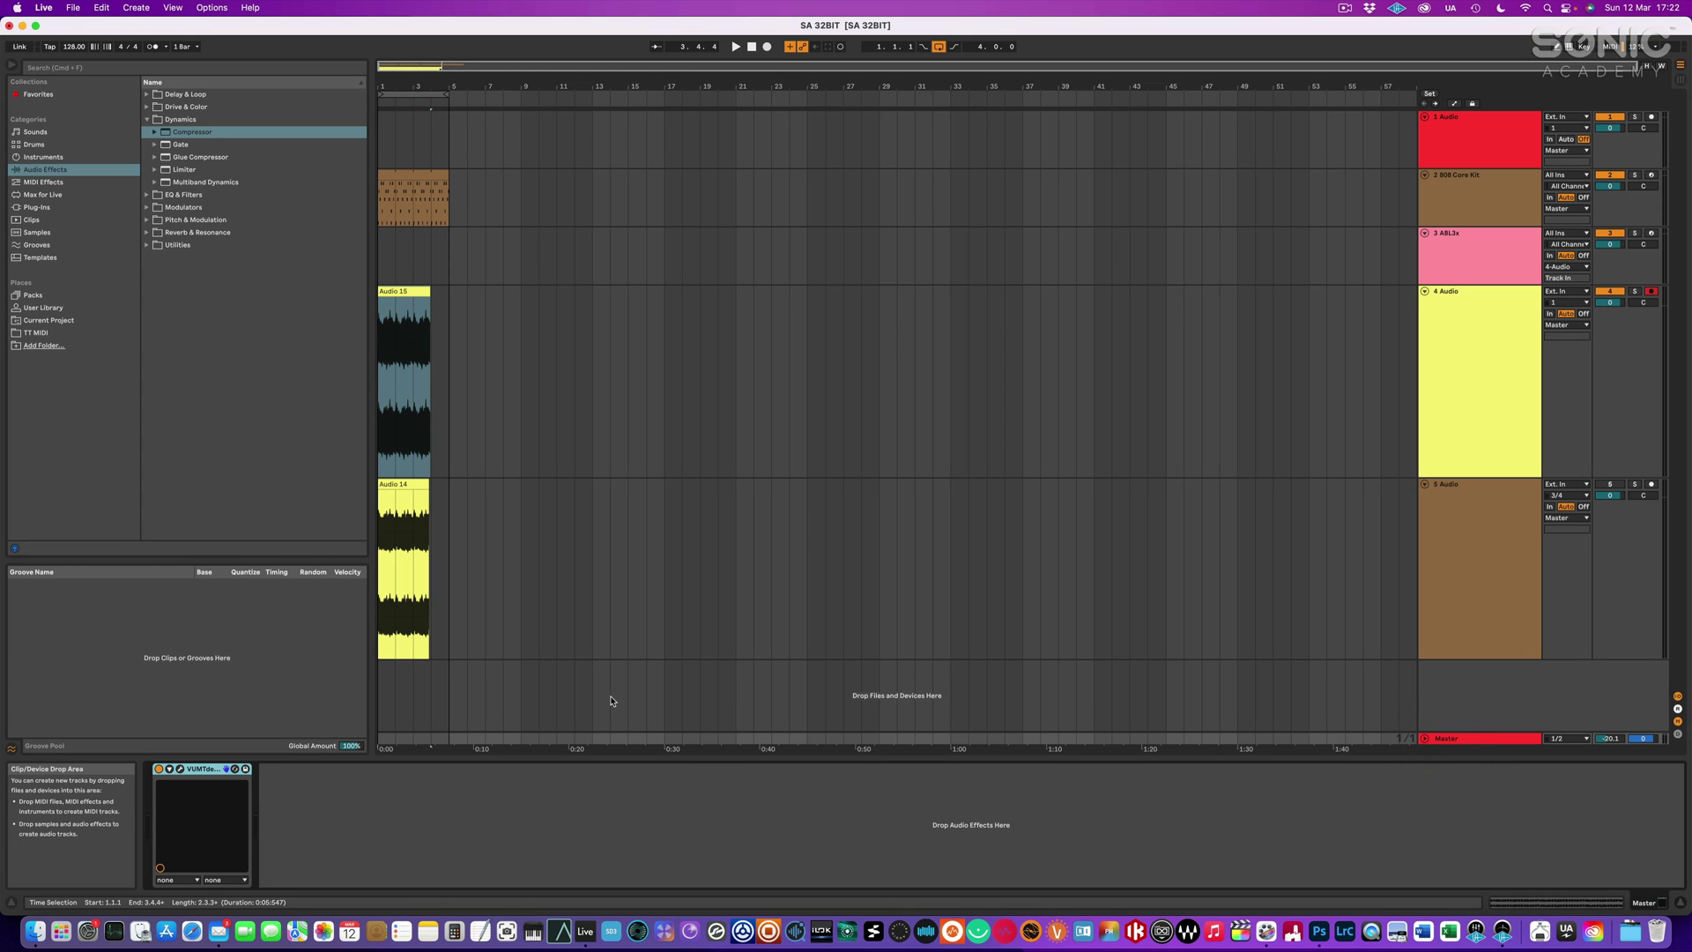